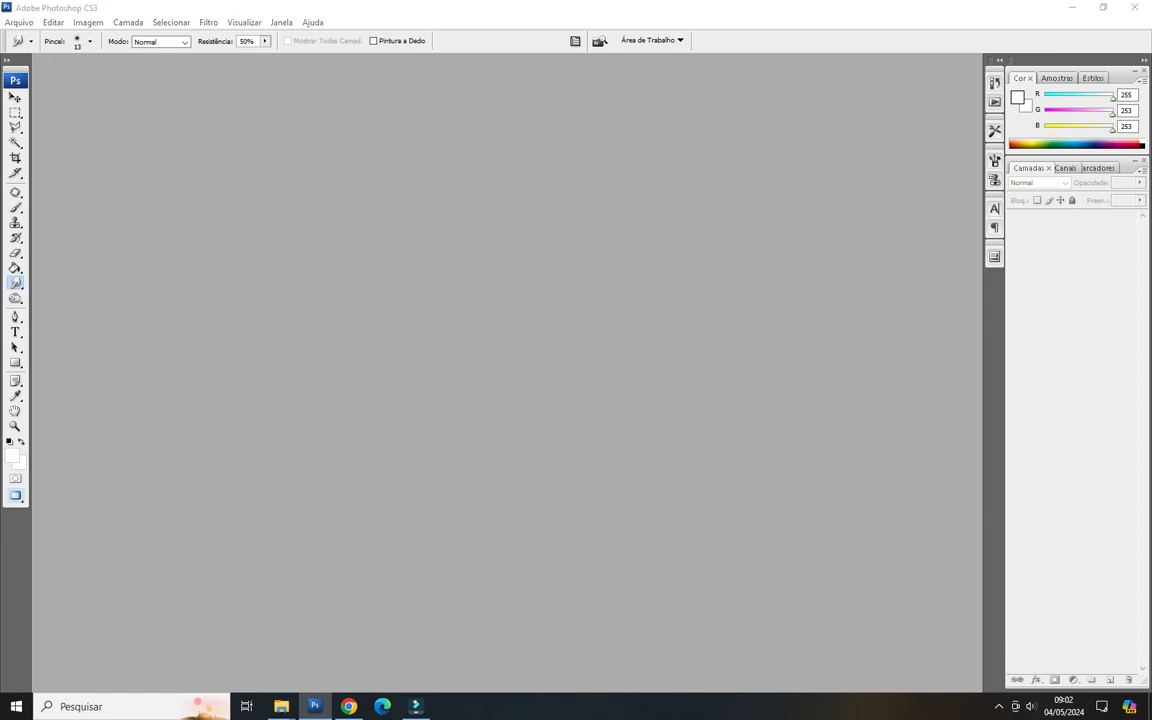
Open the scanned portrait PSD from the 04.05.2024 folder and convert its locked background into a regular layer.
left_click(466, 134)
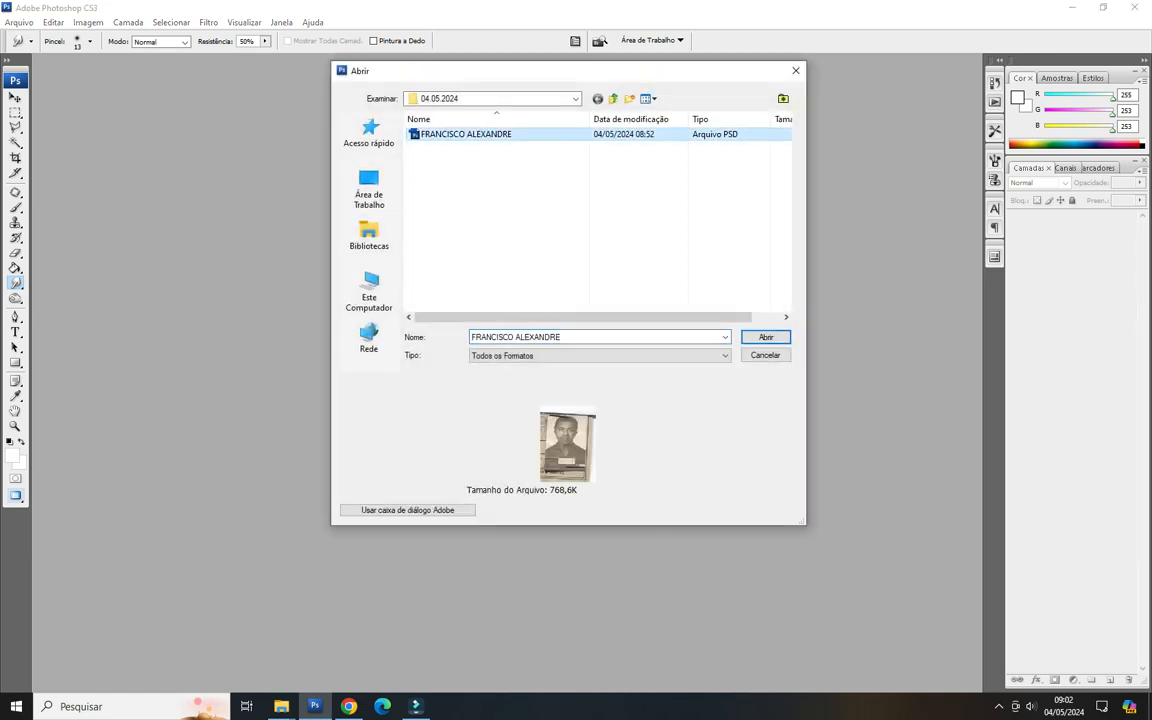
key("Return")
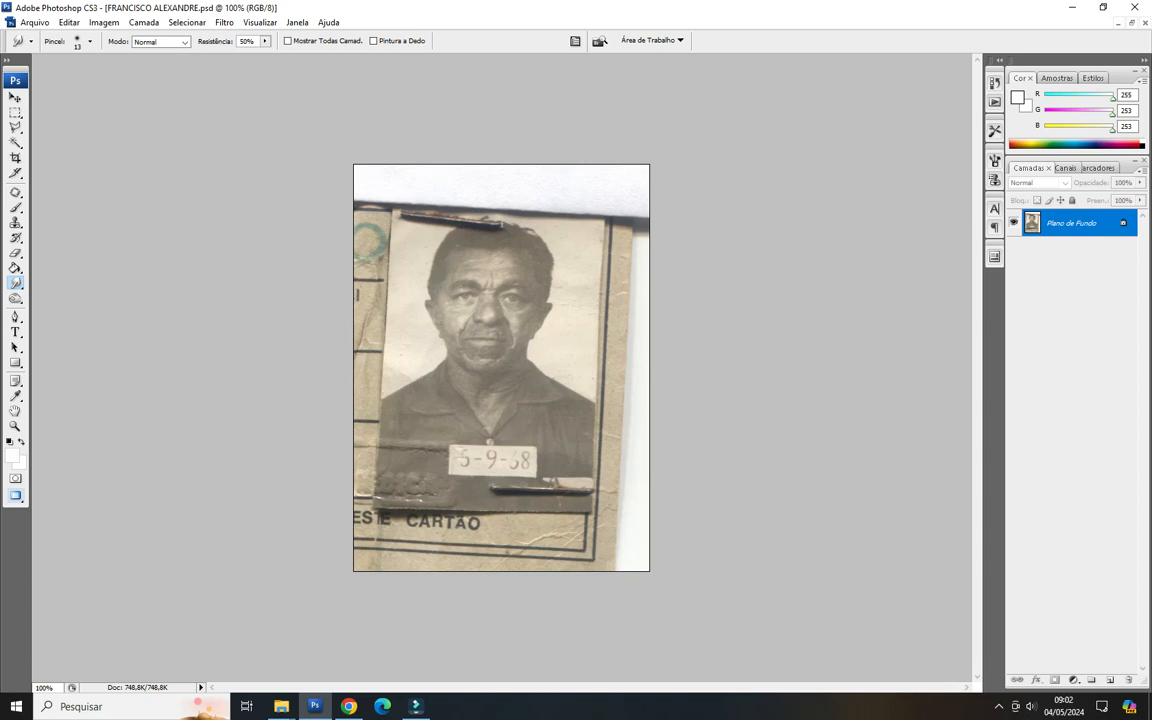
key("Return")
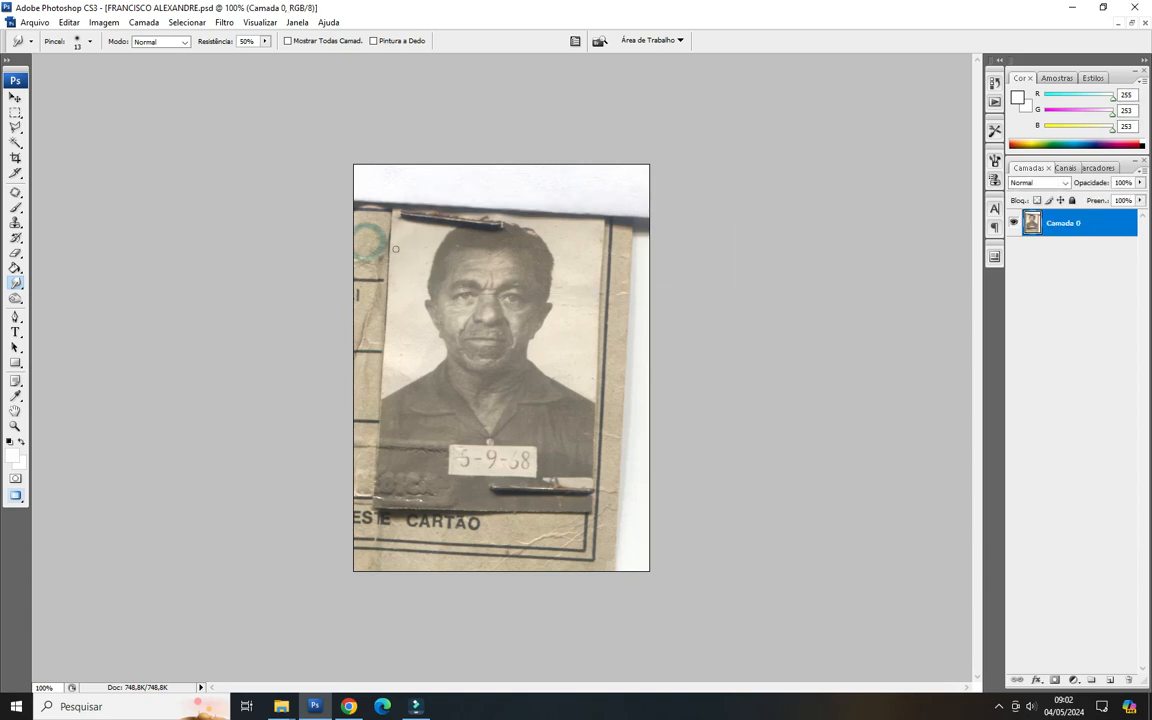
Resize the image to a width of 10 cm.
left_click(104, 22)
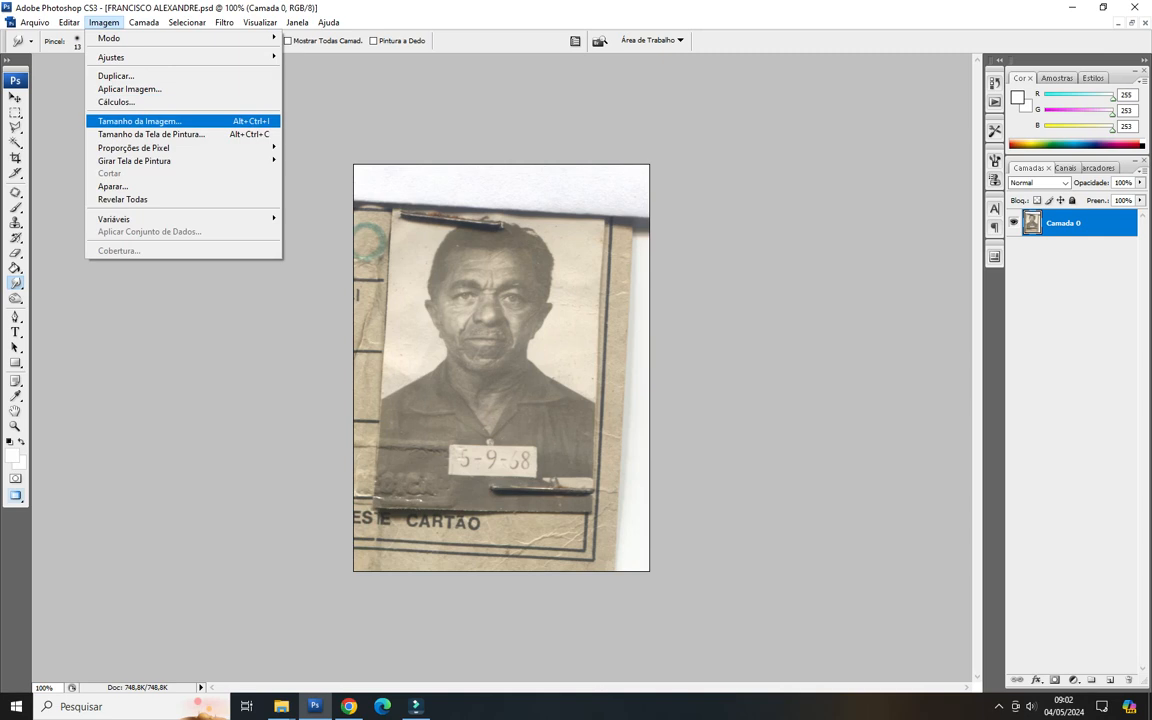
left_click(130, 108)
key("Tab")
key("Tab")
type("10")
key("Return")
key("ctrl+0")
scroll(501, 368, "up", 1)
Set the canvas height to 15 cm, keeping the image centred.
left_click(104, 22)
left_click(104, 22)
left_click(104, 22)
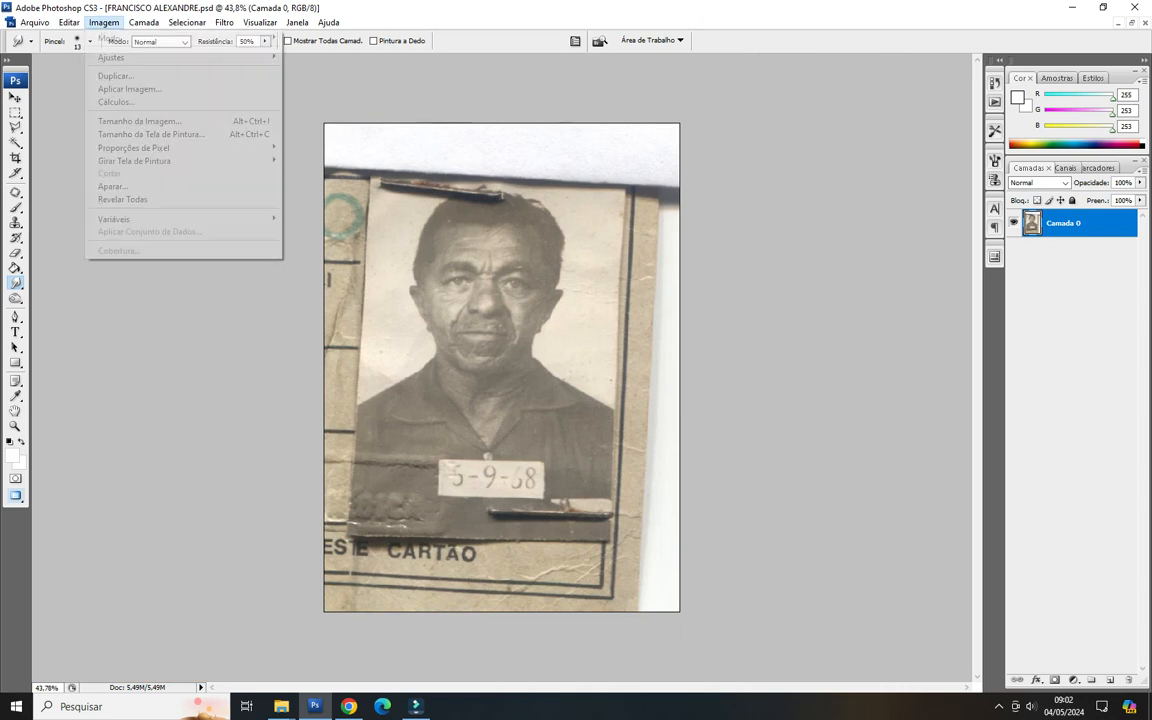
left_click(151, 134)
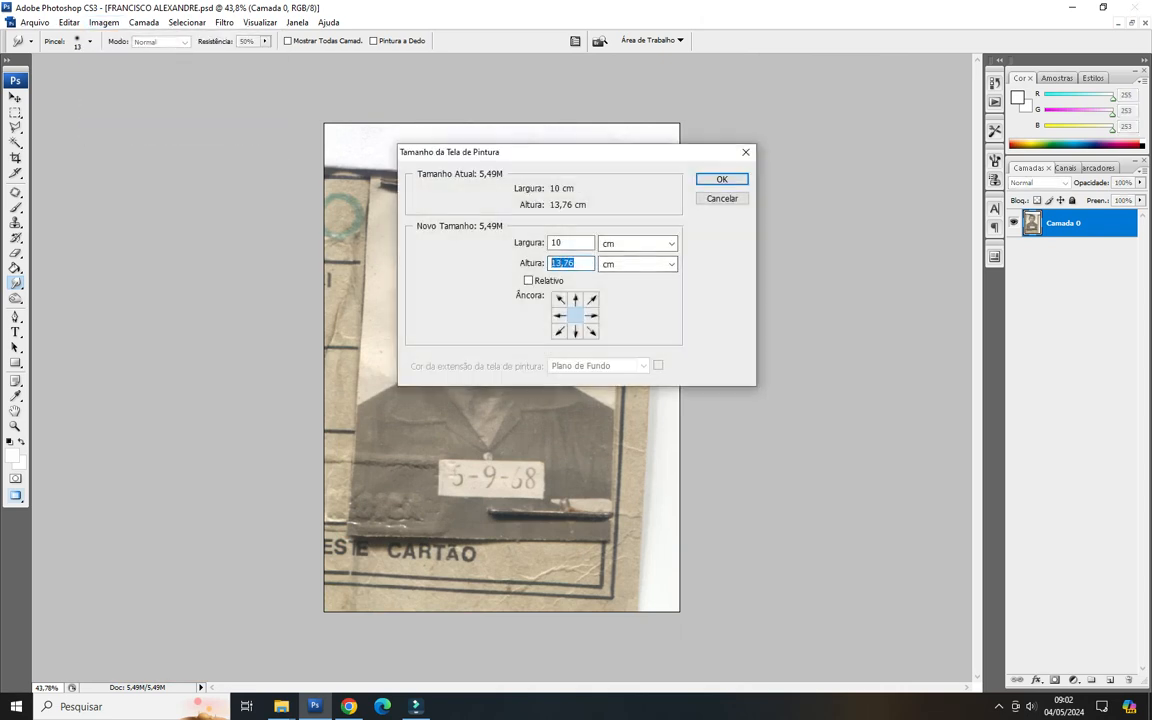
type("15")
key("Return")
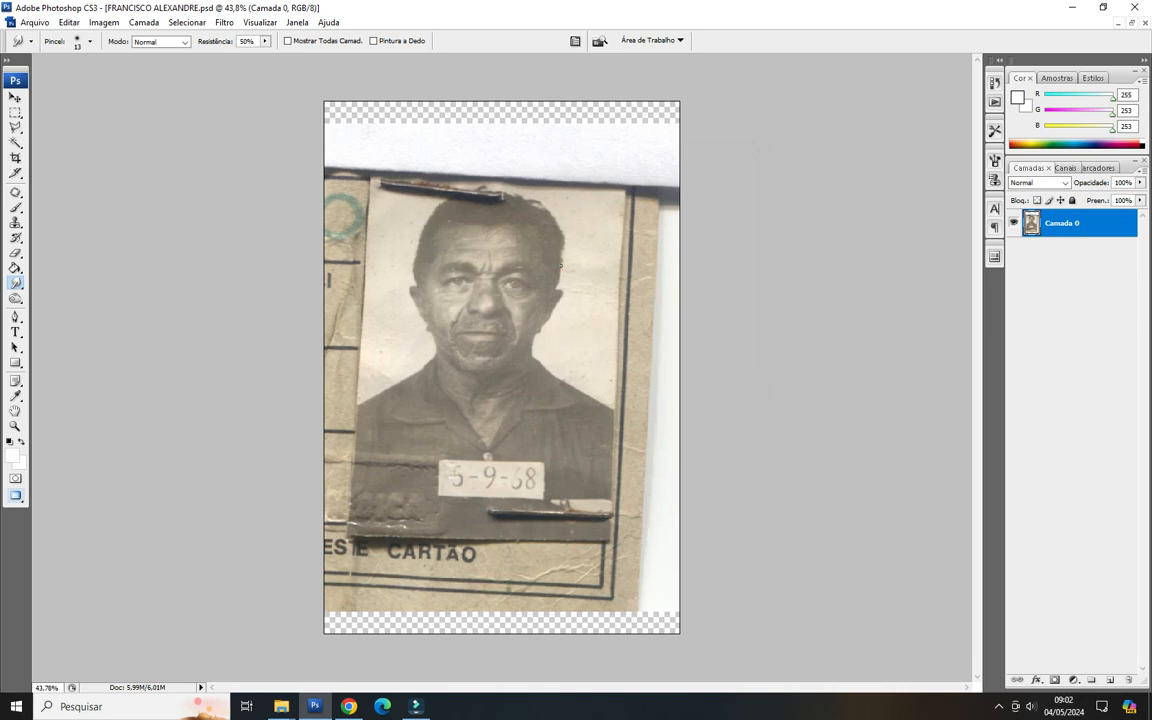
Duplicate the photo layer with the original hidden, and rotate the copy about -3.5° to straighten the portrait.
key("ctrl+j")
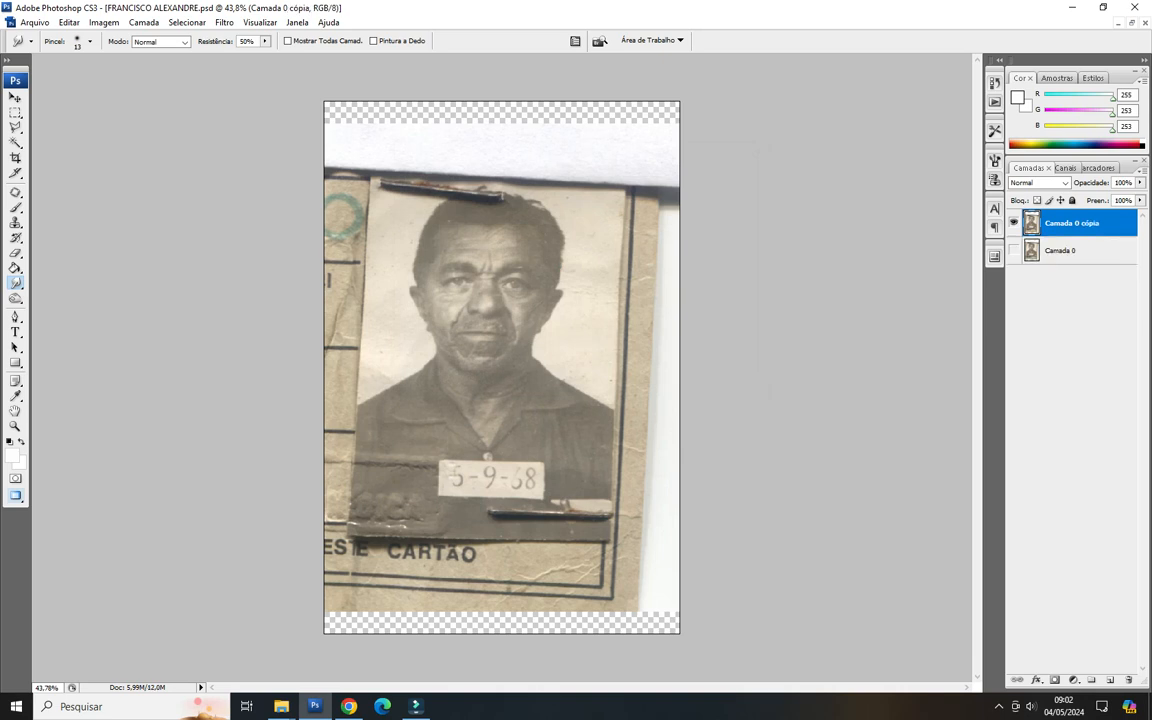
key("ctrl+t")
left_click_drag(700, 300, 696, 289)
left_click_drag(500, 300, 486, 381)
left_click_drag(487, 447, 467, 457)
left_click_drag(700, 300, 699, 298)
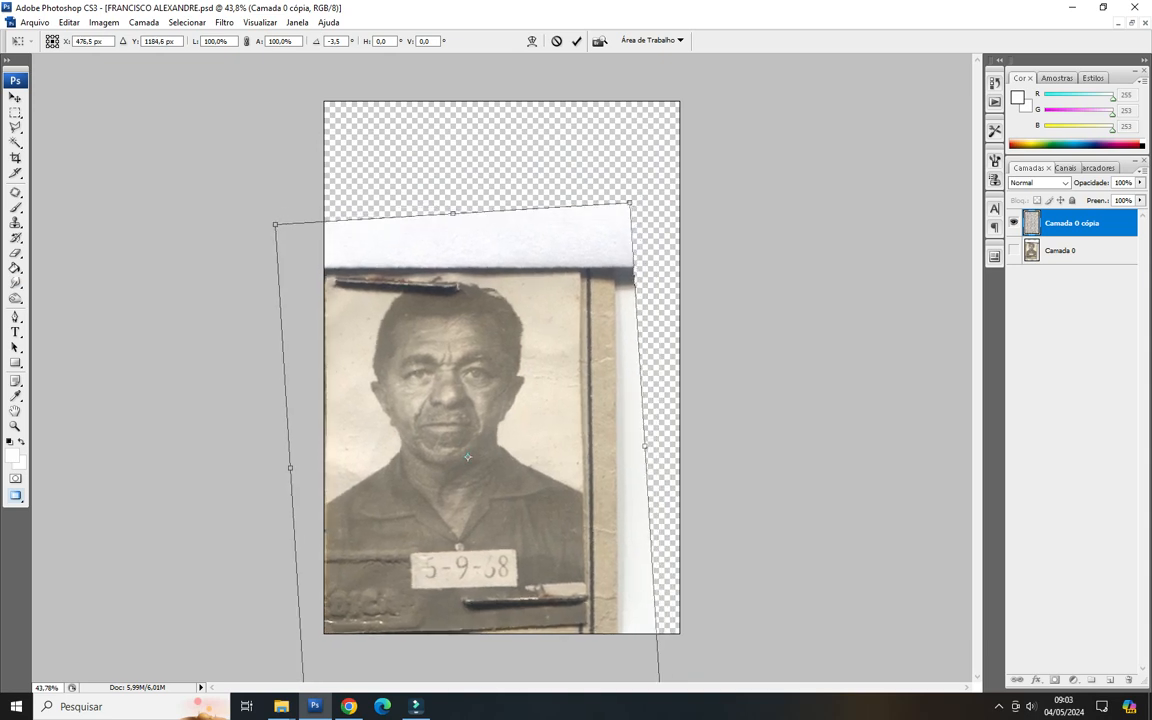
Enlarge the copied layer to about 153.6%, adjust its rotation to about -1.6° and centre the portrait so it fills the canvas.
scroll(502, 368, "down", 2)
left_click_drag(607, 232, 715, 62)
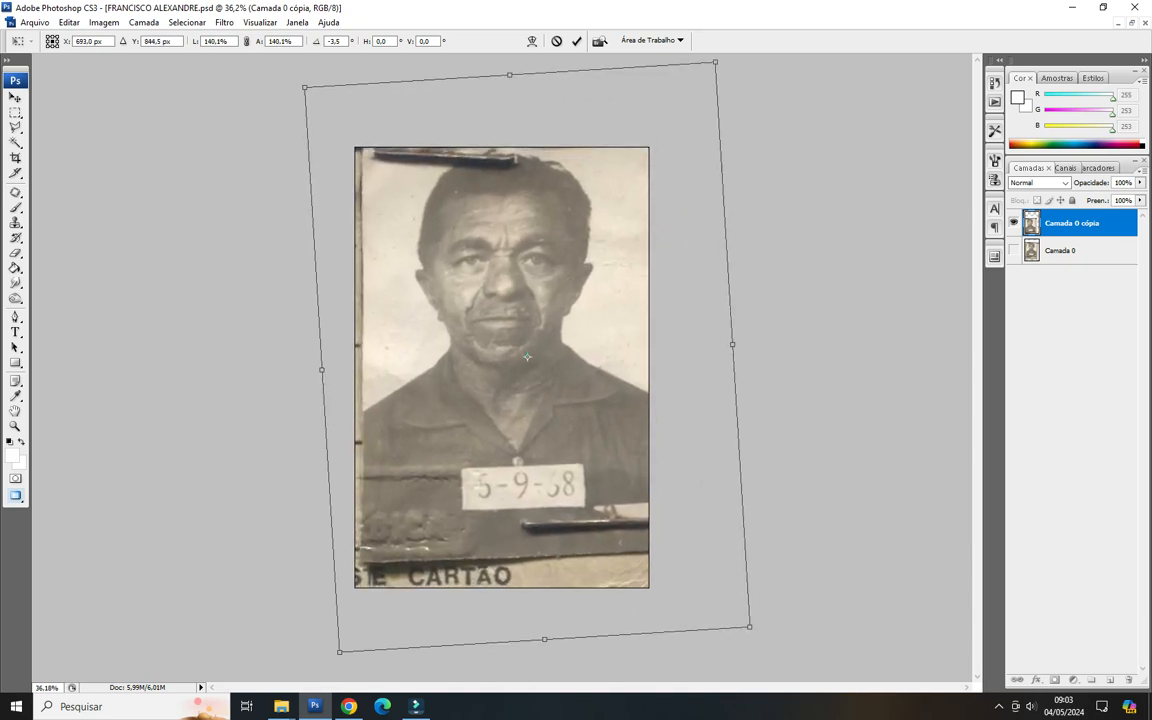
left_click_drag(339, 652, 294, 668)
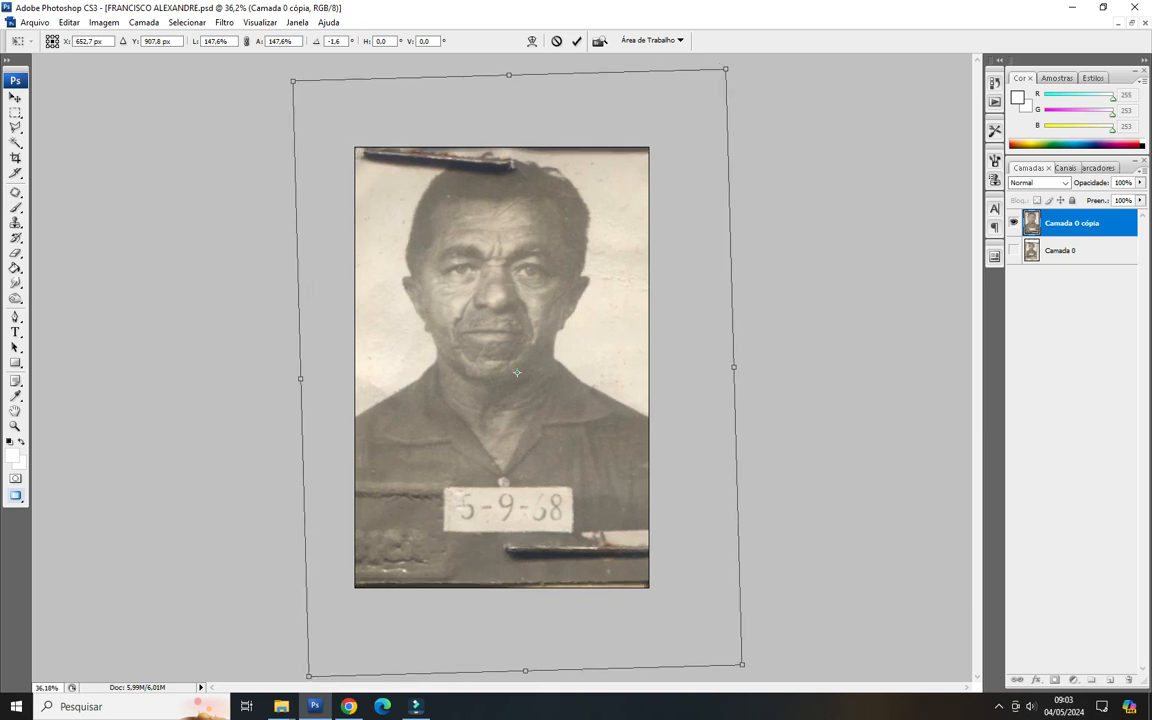
left_click_drag(741, 663, 757, 684)
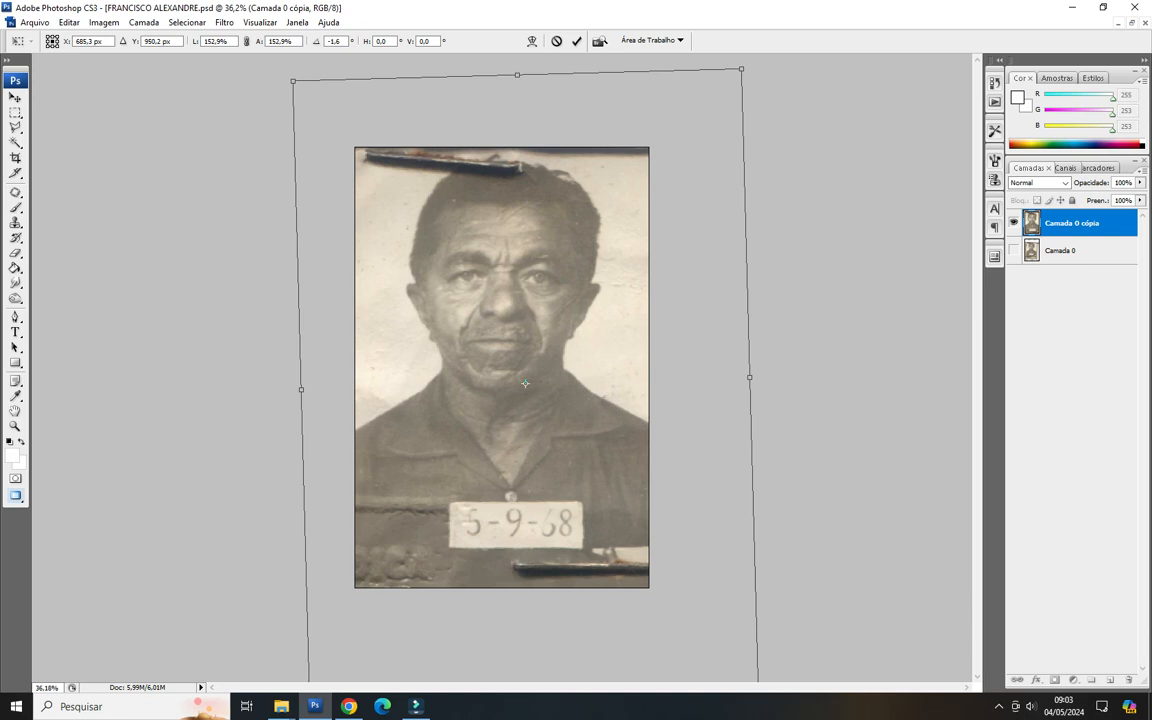
left_click_drag(741, 69, 743, 66)
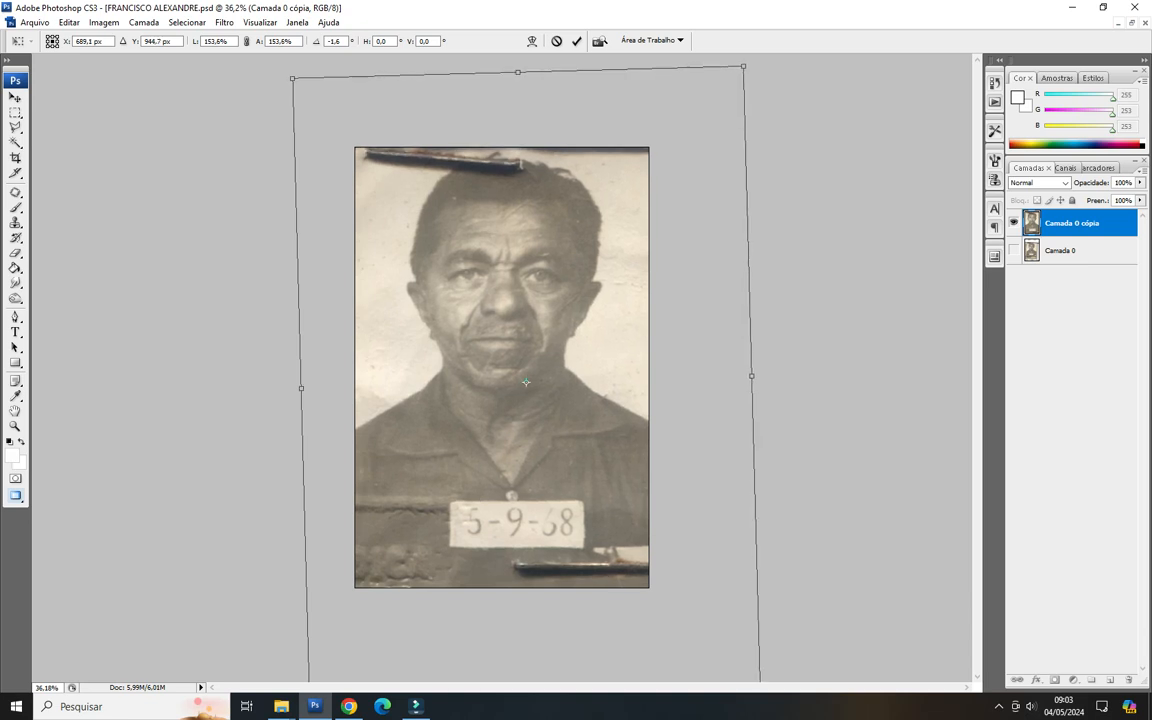
left_click_drag(525, 381, 520, 382)
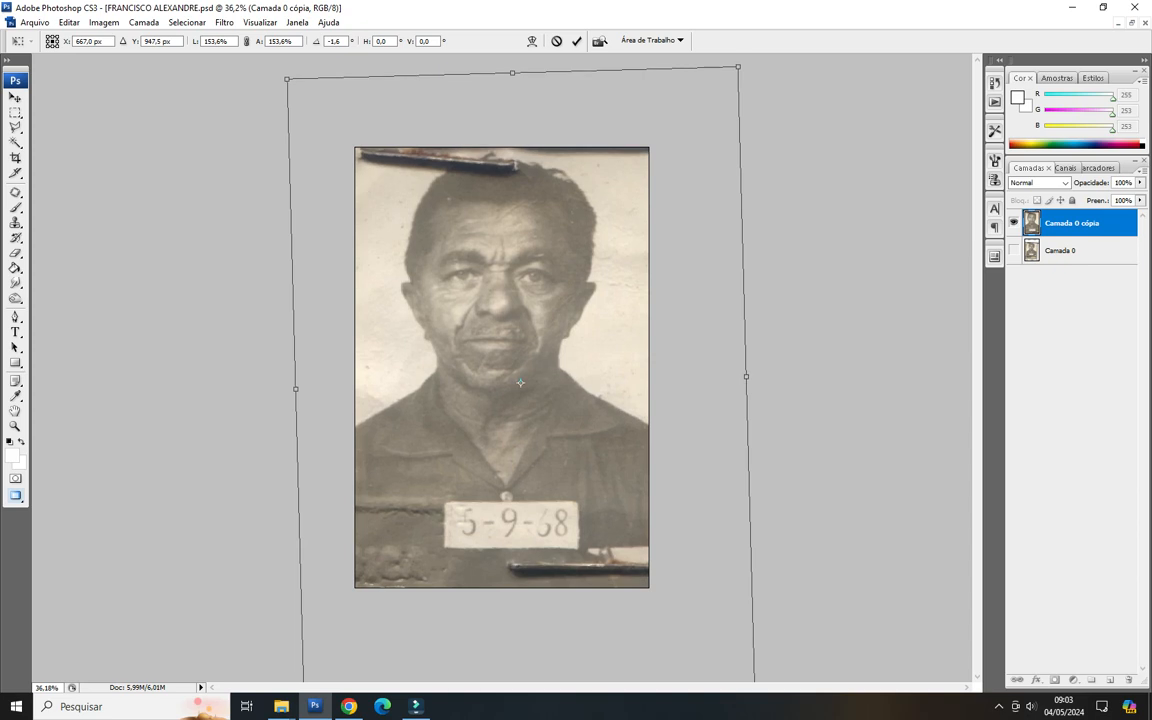
key("Return")
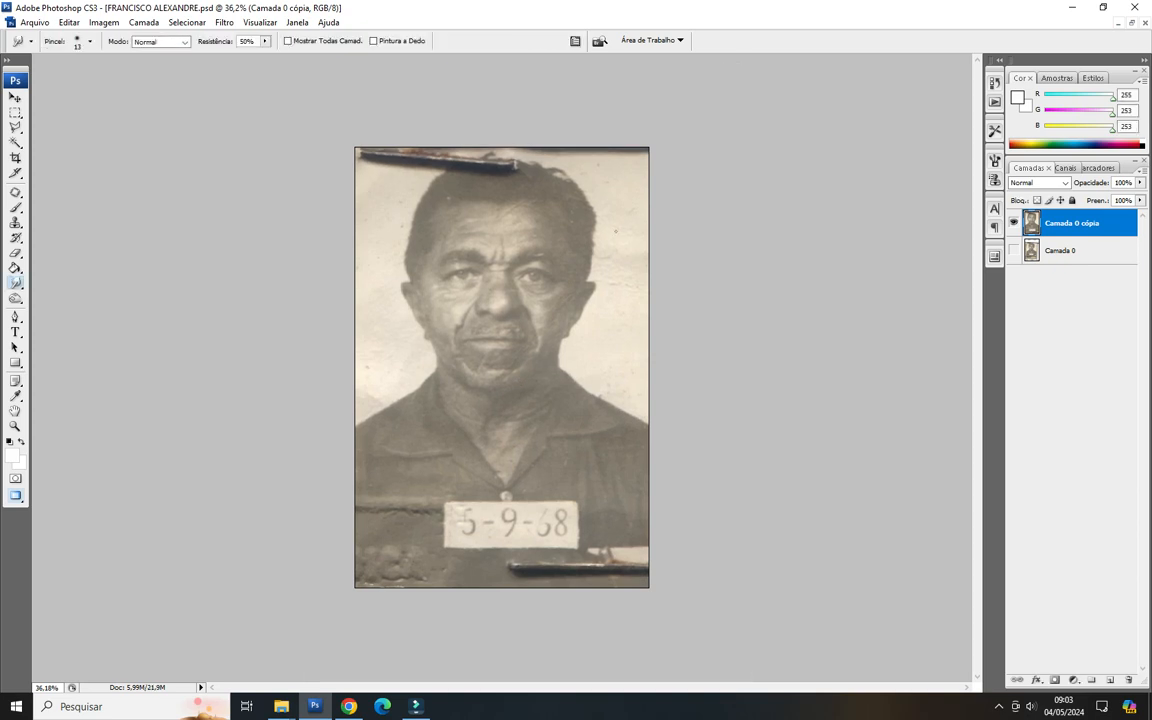
key("f")
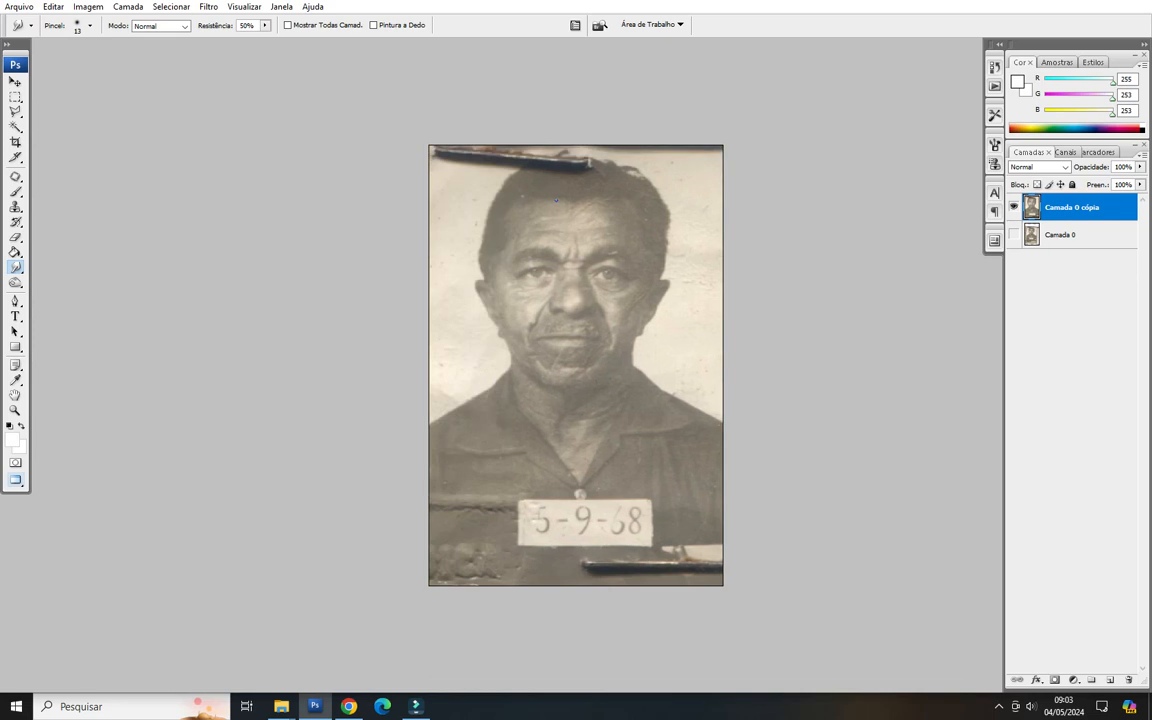
key("f")
key("f")
key("f")
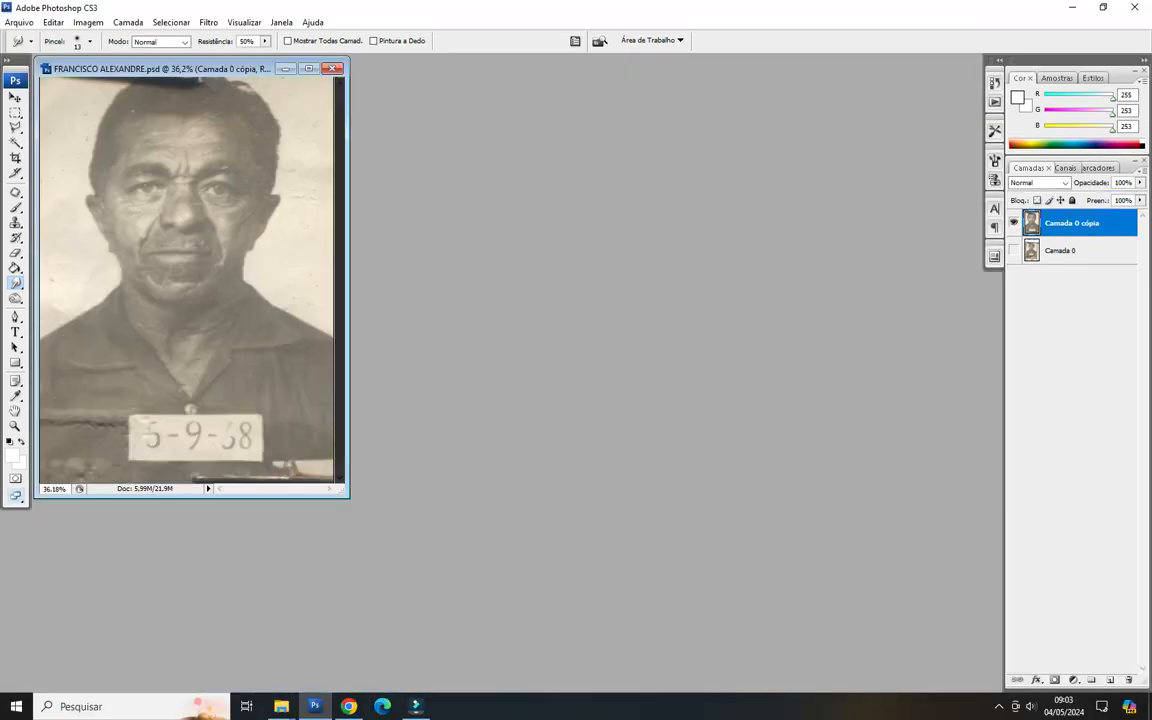
scroll(697, 243, "up", 1)
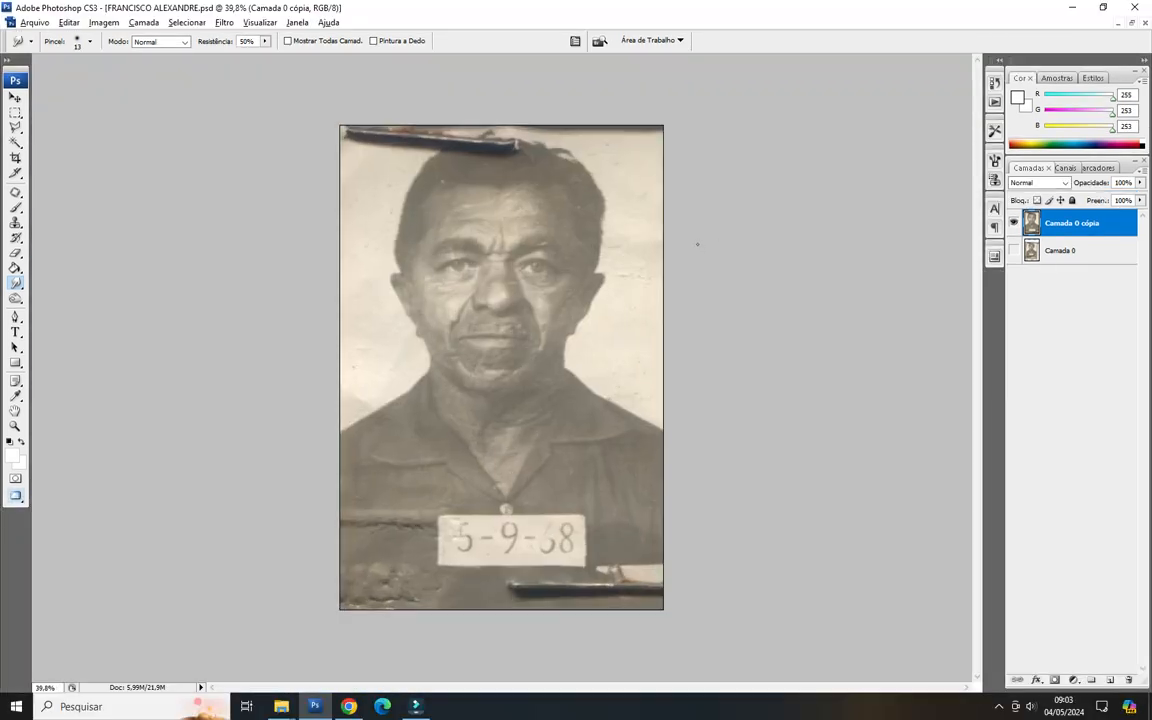
Save a JPEG copy of the portrait at maximum quality 12, removing the "cópia" suffix from the file name.
key("ctrl+shift+s")
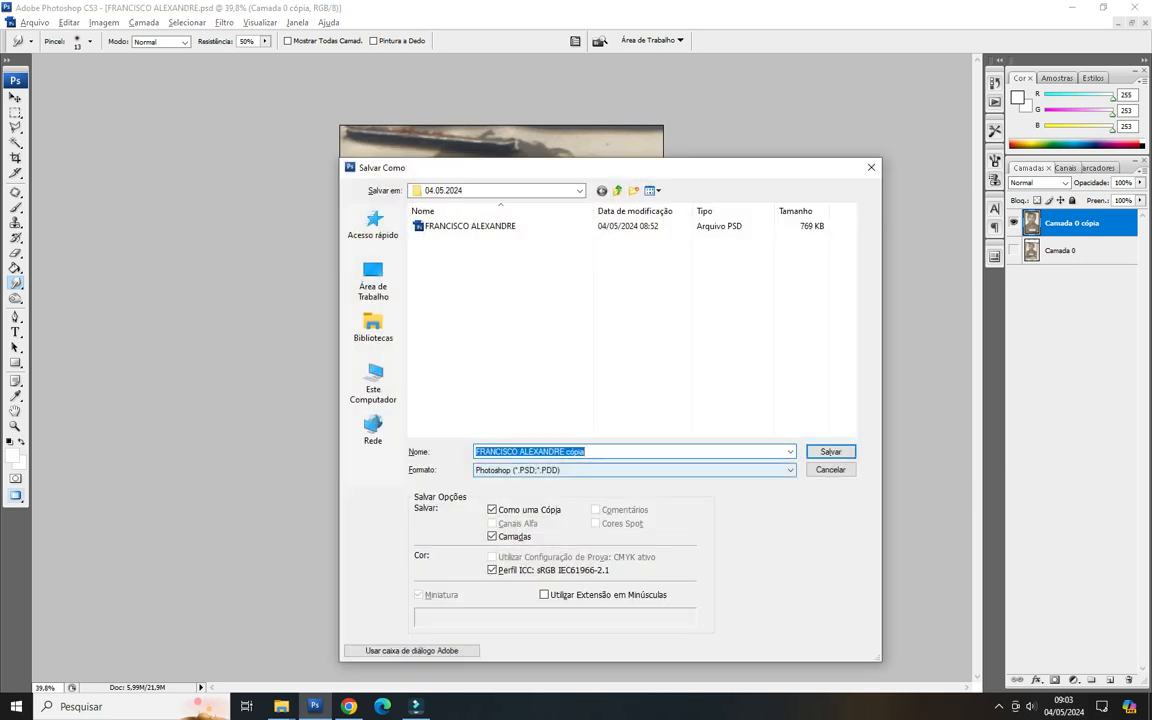
left_click(634, 470)
left_click(600, 563)
key("shift+Tab")
key("End")
key("shift+ctrl+Left")
key("shift+ctrl+Left")
key("BackSpace")
key("BackSpace")
key("Return")
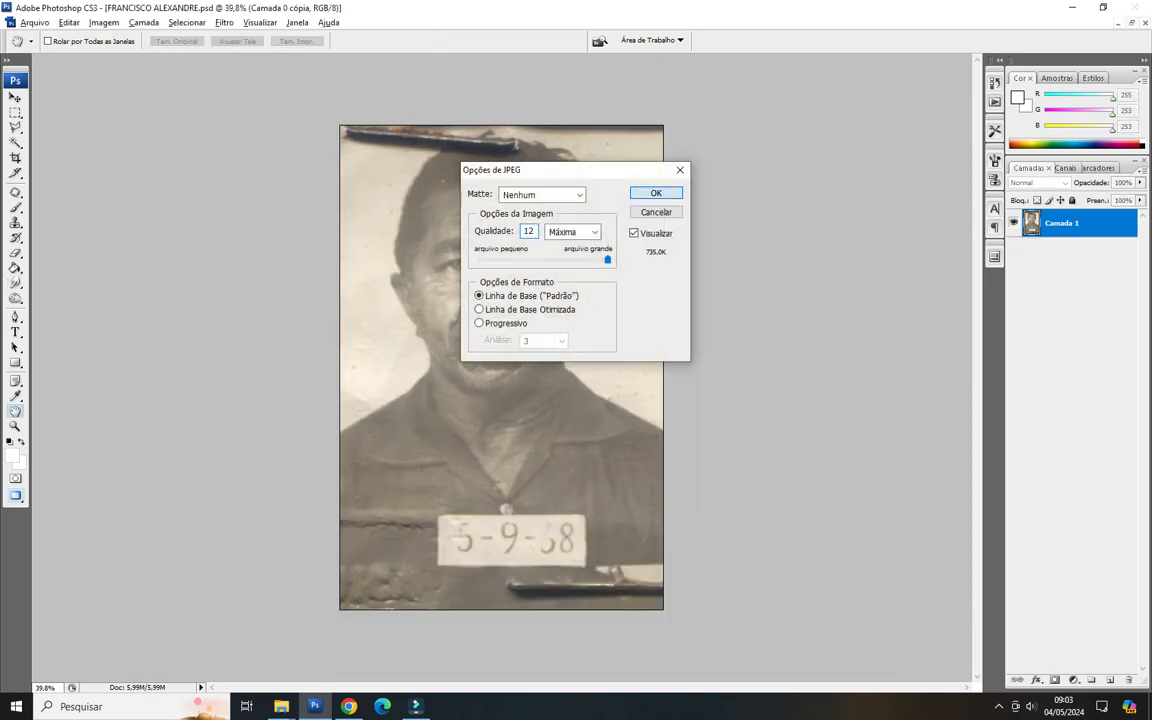
key("Return")
Check the document's image size settings.
left_click(104, 22)
key("Down")
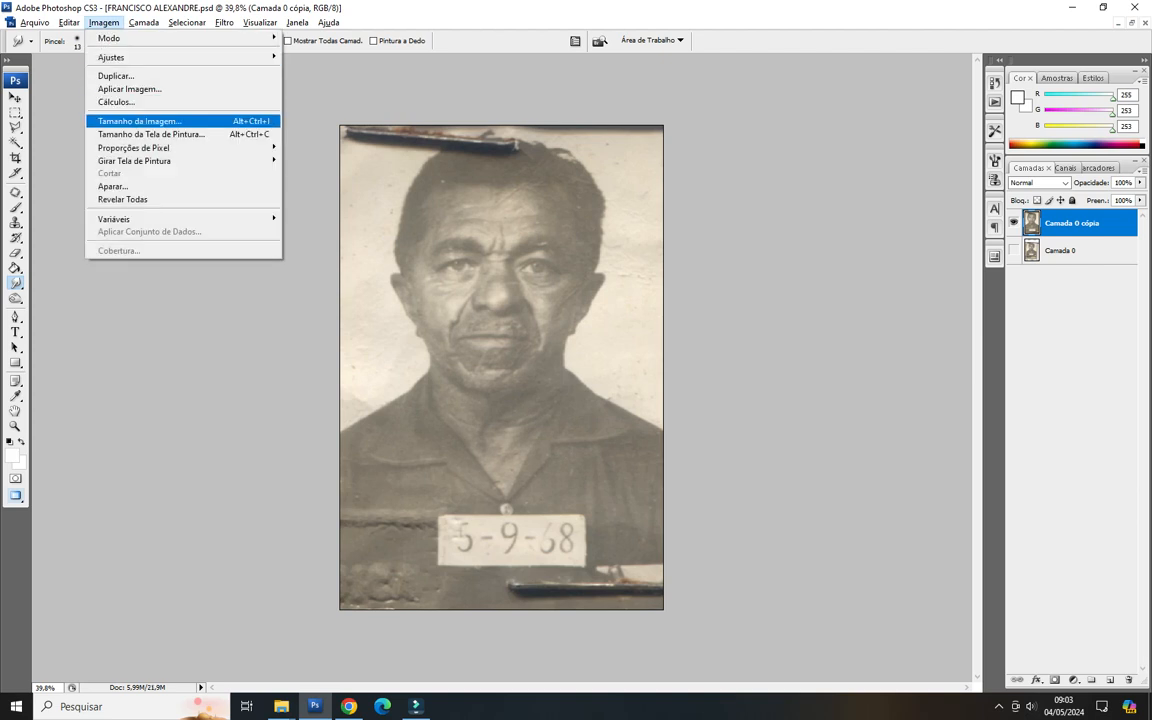
key("Return")
left_click(686, 202)
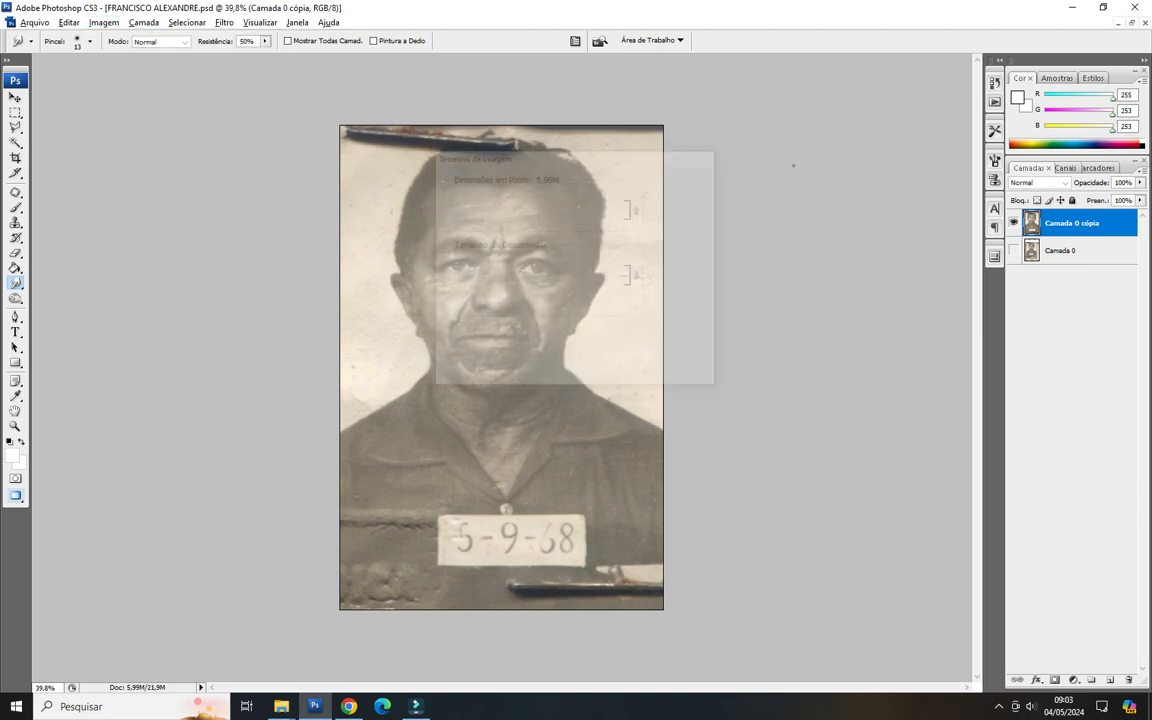
Minimize Photoshop and switch to the restorePhotos.io page in Chrome.
left_click(1132, 22)
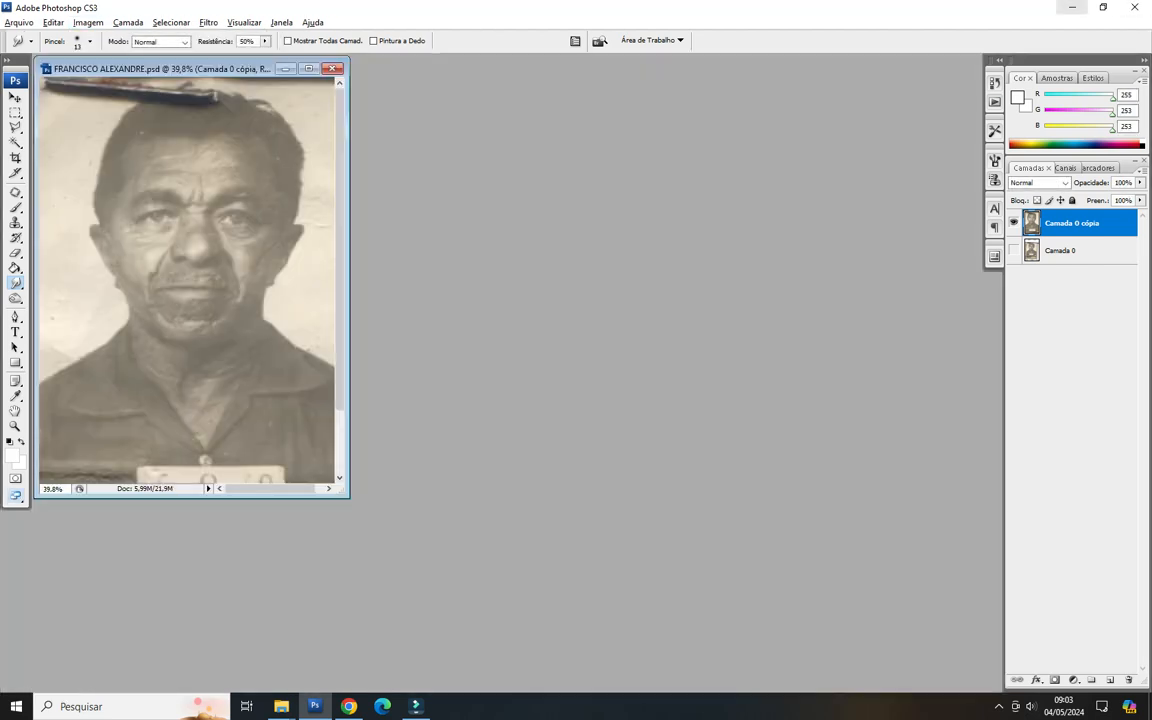
left_click(1072, 7)
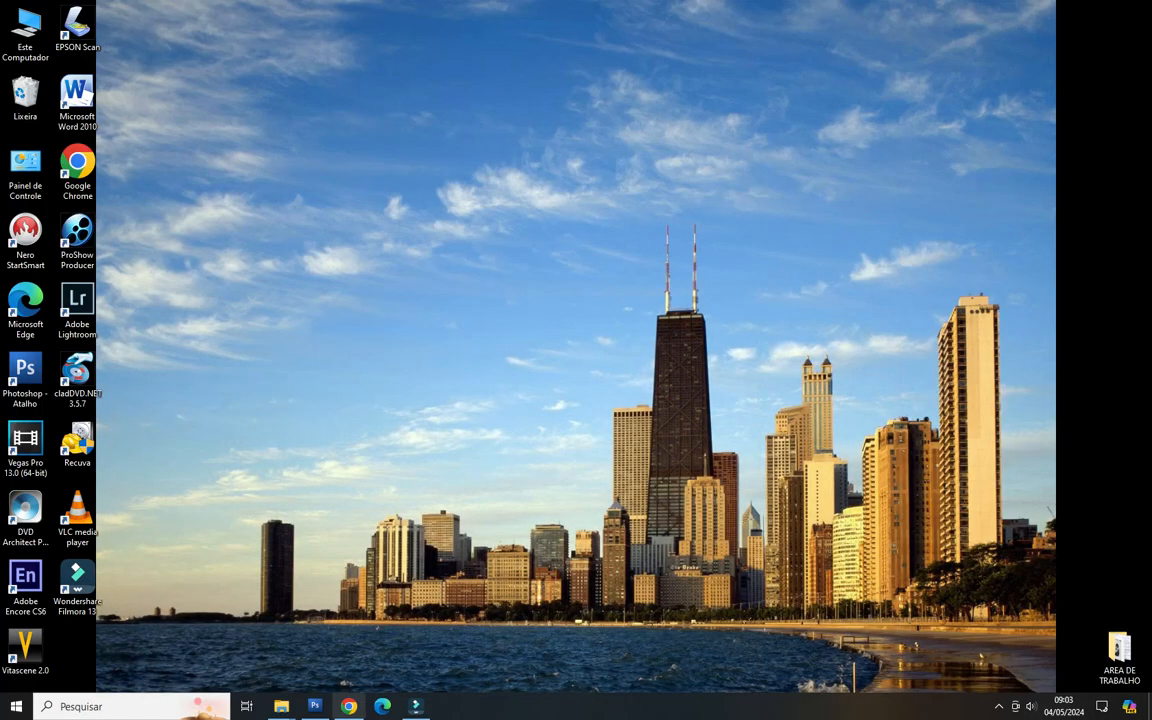
mouse_move(348, 706)
left_click(314, 635)
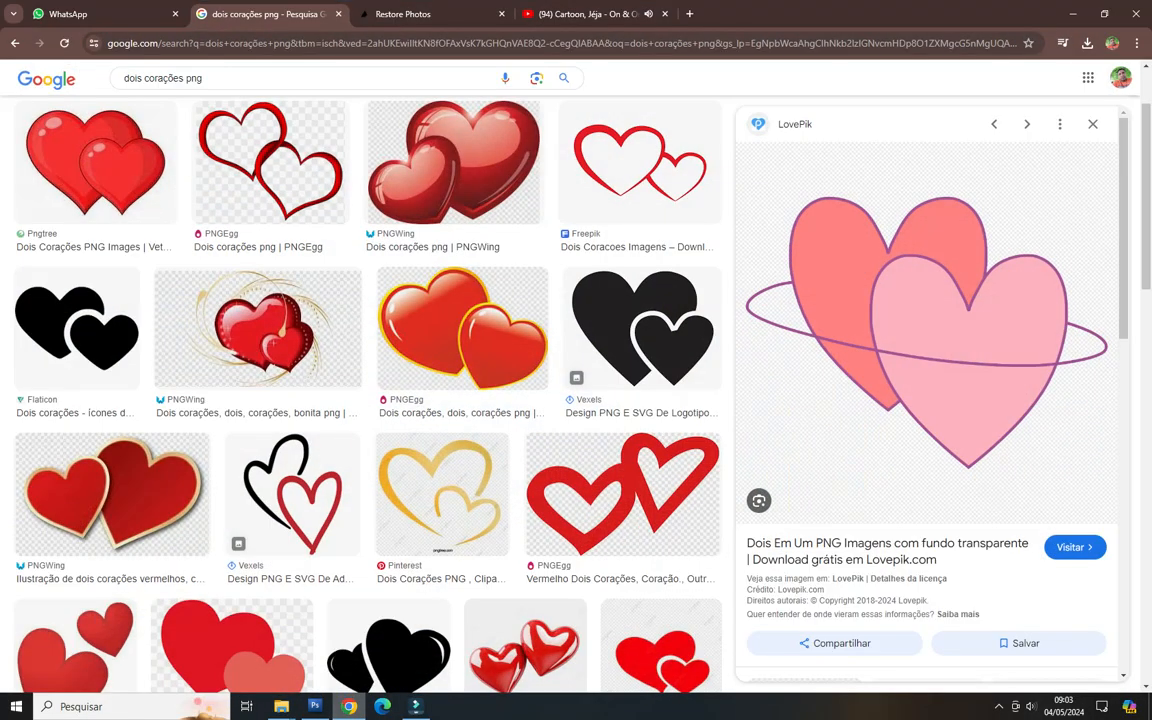
left_click(402, 14)
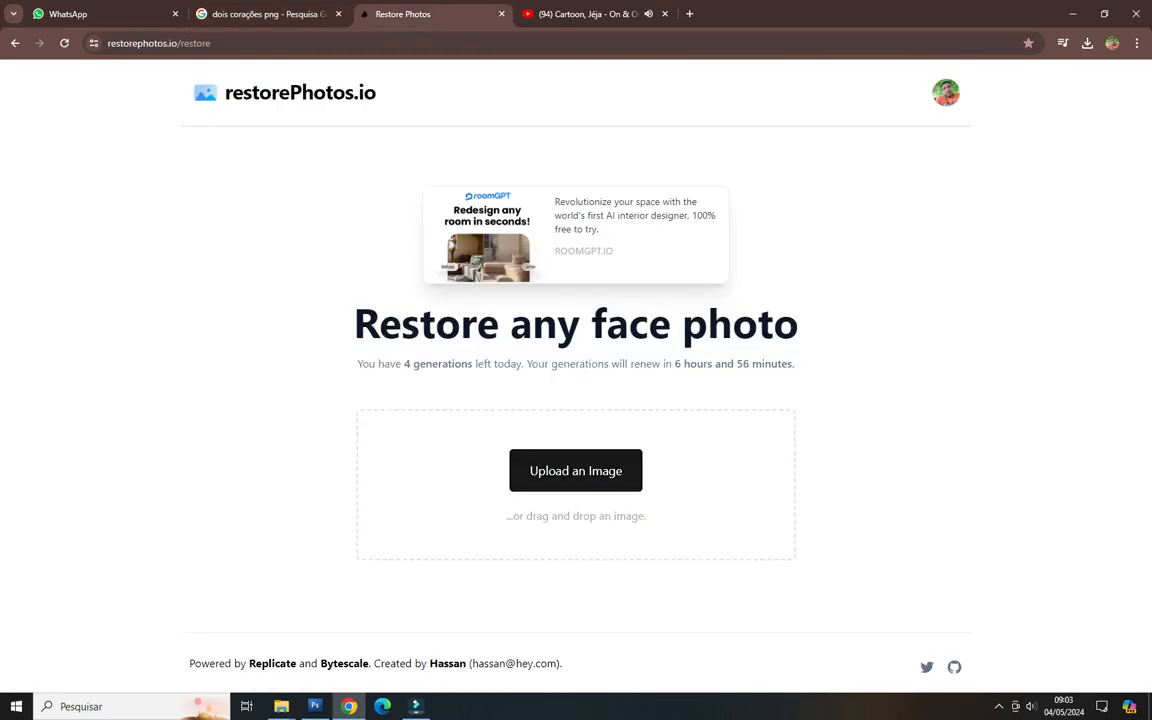
Upload the saved portrait JPEG from the RESTAURAÇÕES > 10x15 > 04.05.2024 folder on the 01 impressão drive for restoration.
left_click(575, 470)
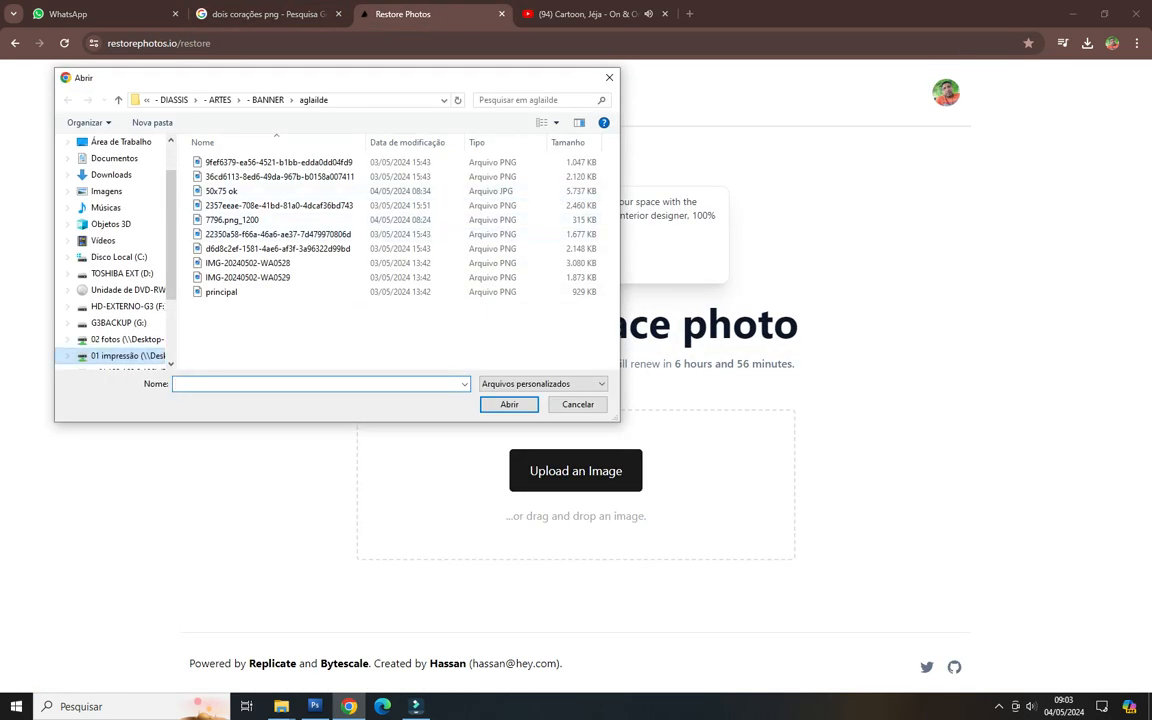
left_click(127, 356)
scroll(280, 277, "down", 5)
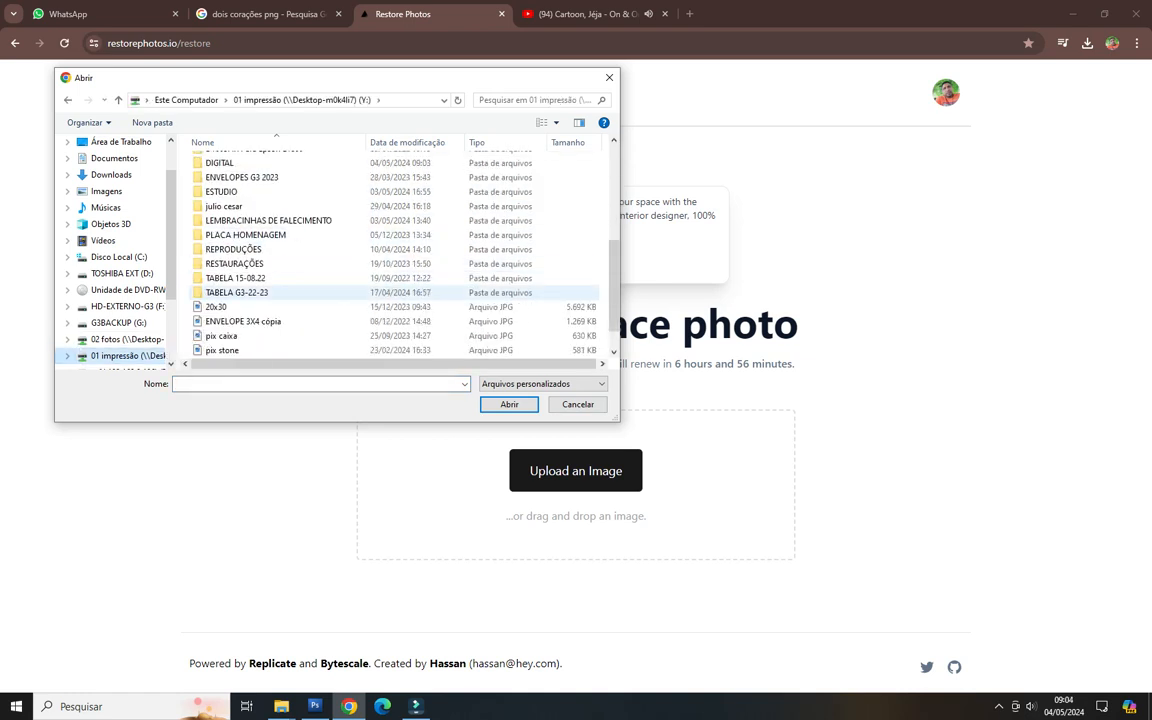
double_click(234, 263)
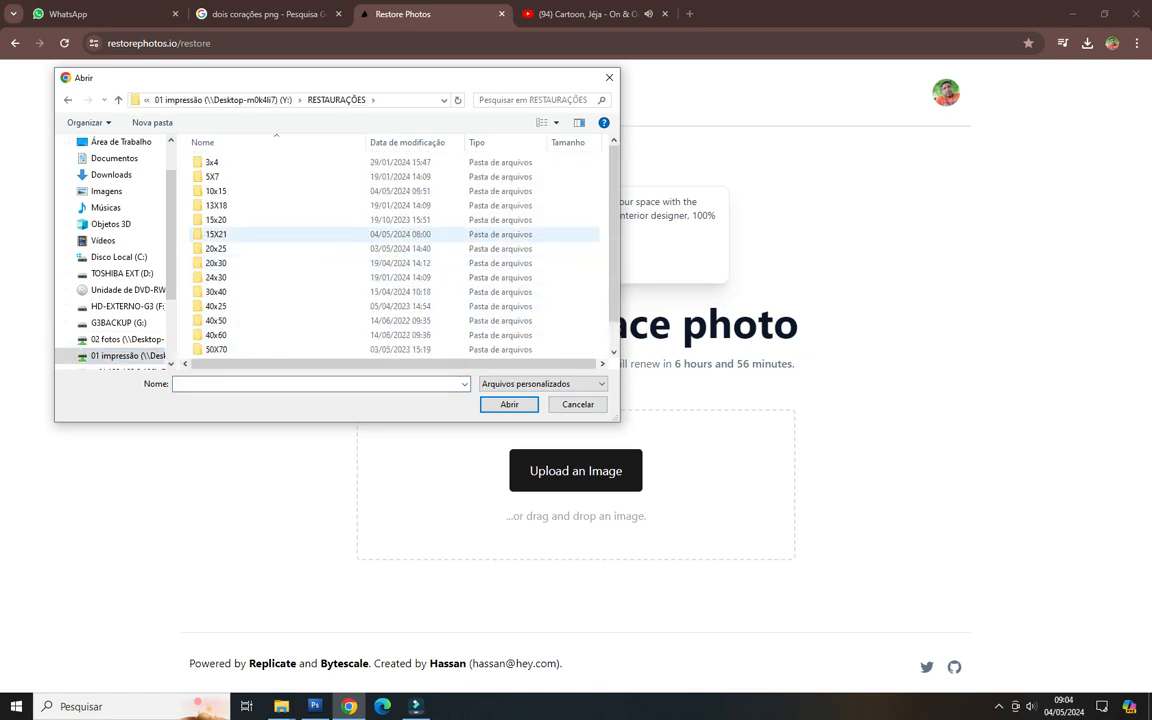
double_click(222, 191)
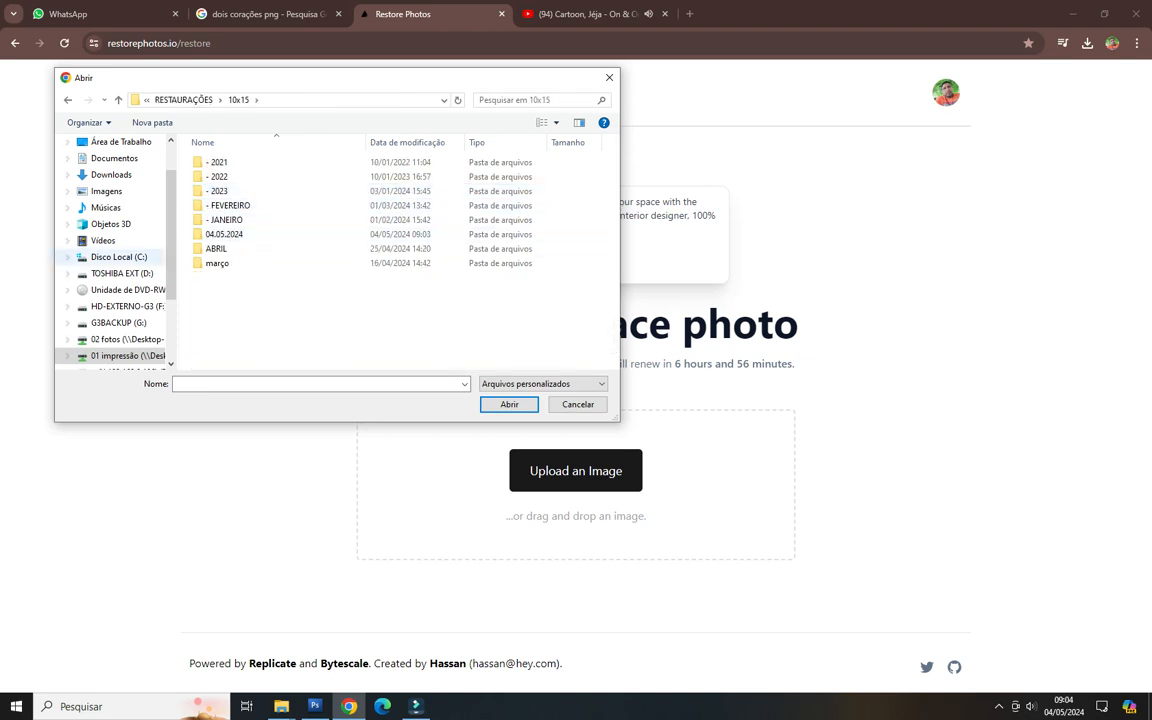
scroll(115, 250, "down", 2)
double_click(224, 234)
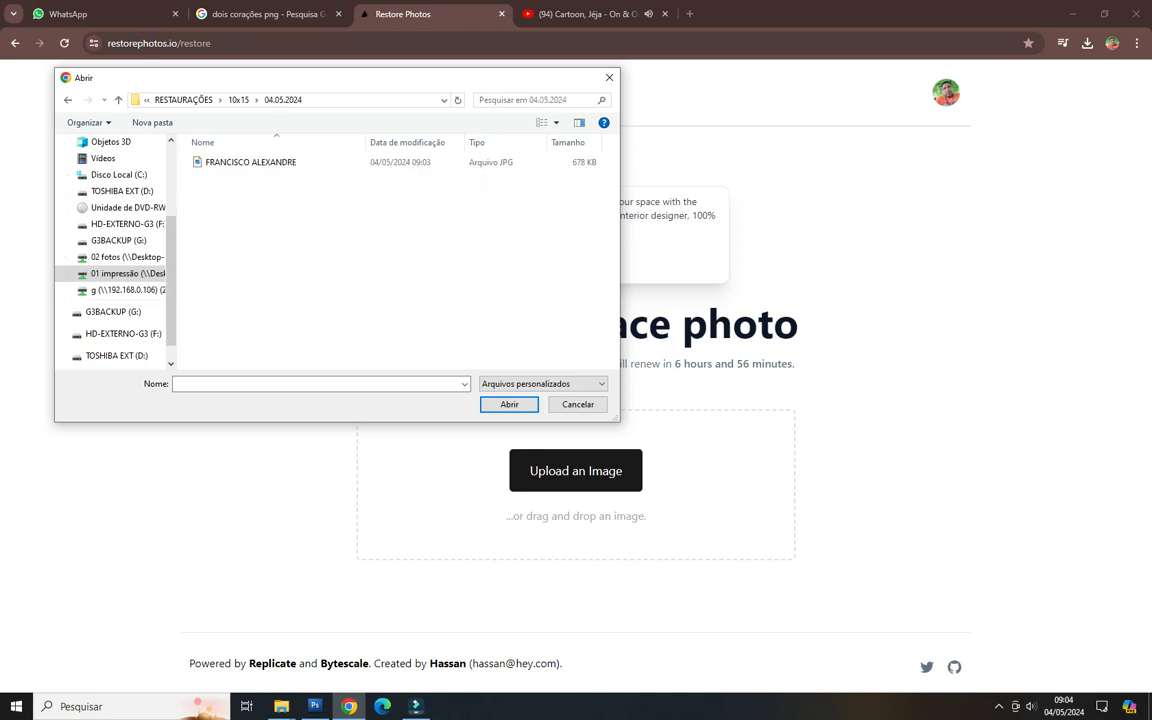
double_click(250, 162)
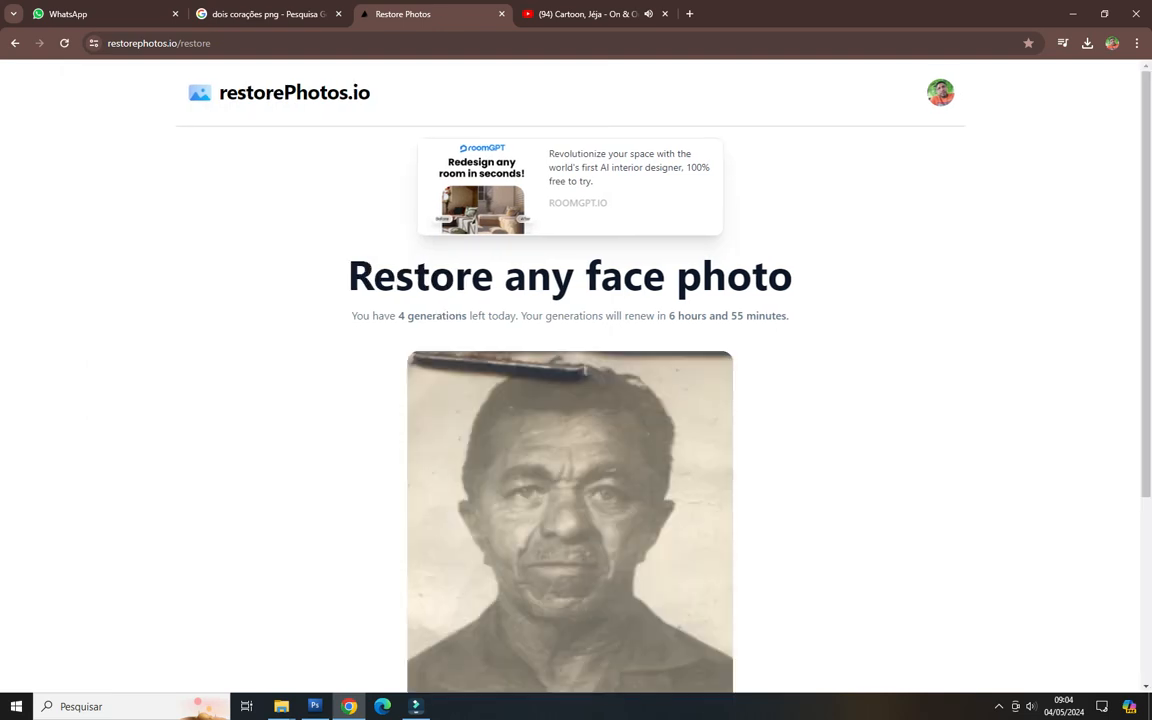
Compare the restored photo with the original and download the restored version.
scroll(570, 400, "down", 4)
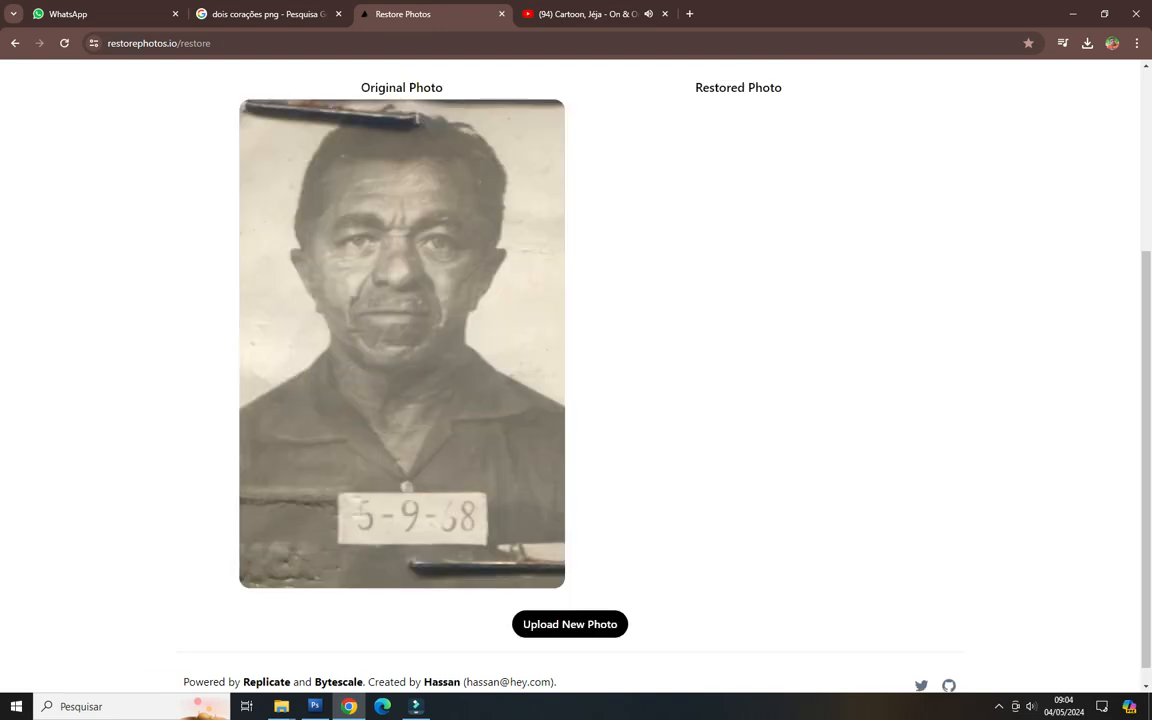
scroll(738, 420, "up", 1)
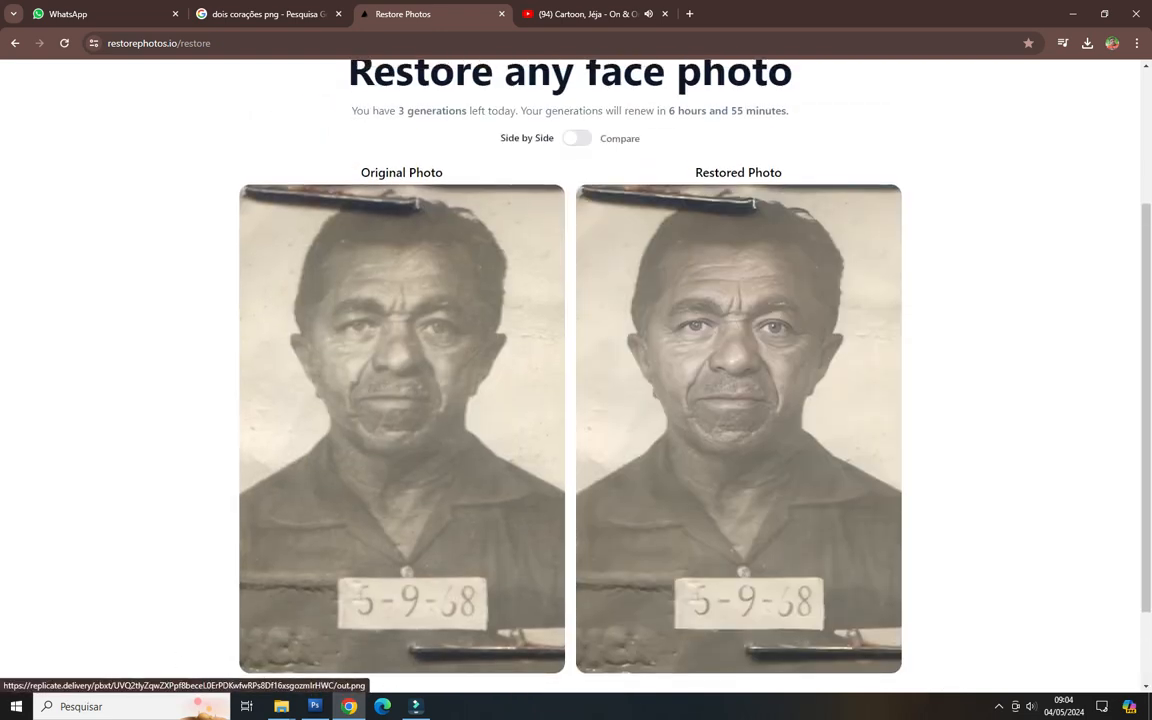
scroll(738, 420, "down", 1)
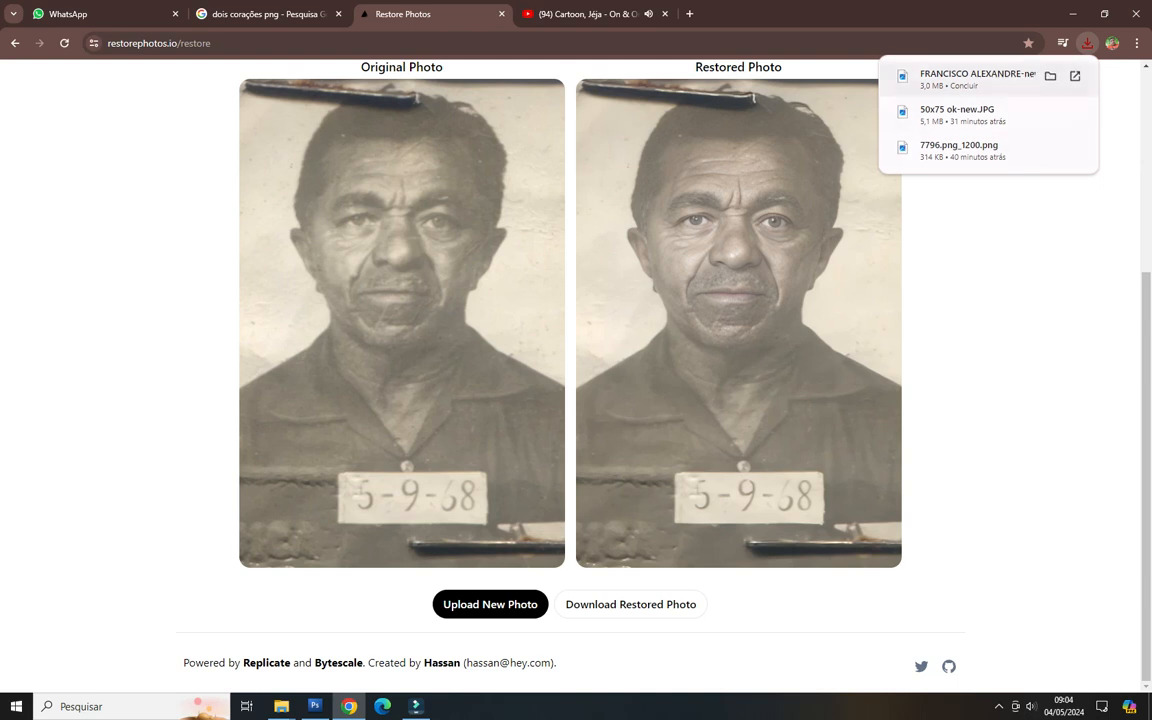
Show the downloaded restored photo in the Downloads folder and open it with Microsoft Office 2010.
left_click(1050, 75)
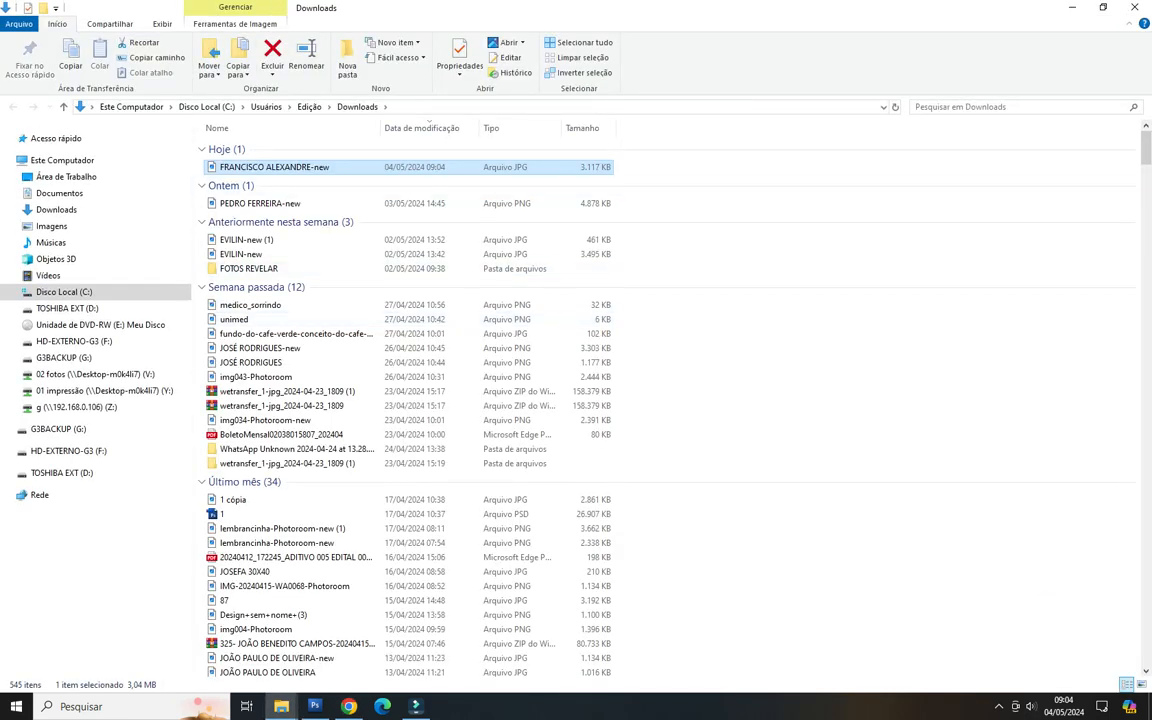
right_click(226, 167)
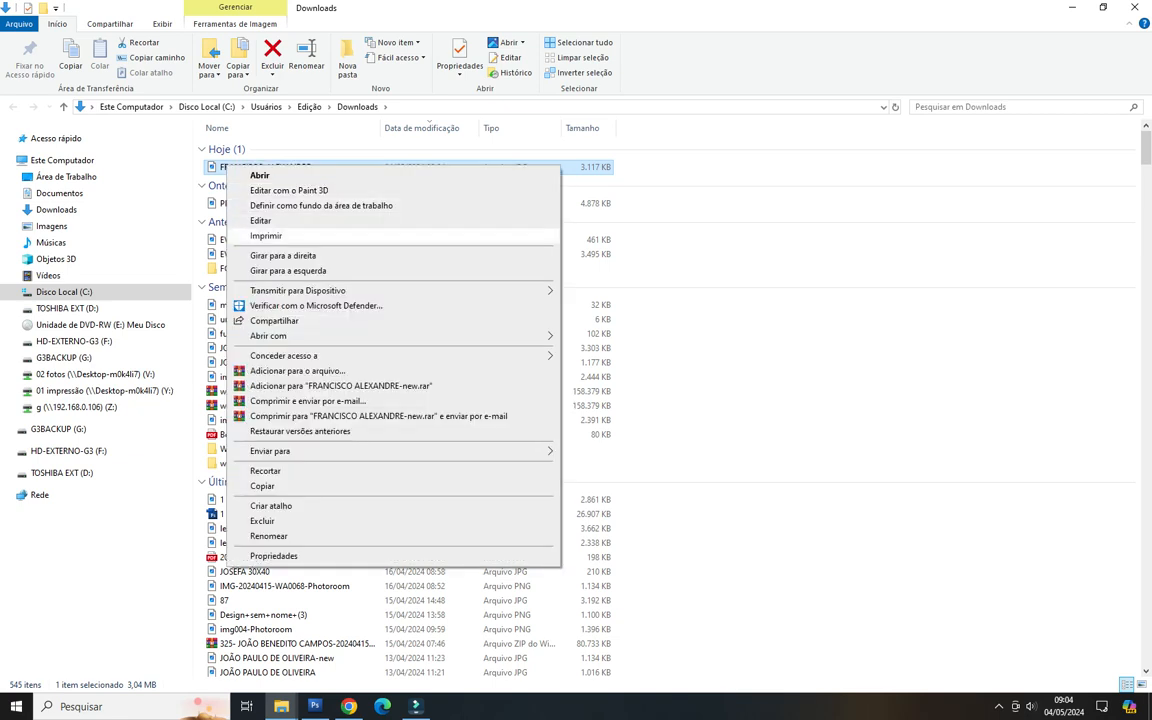
mouse_move(300, 335)
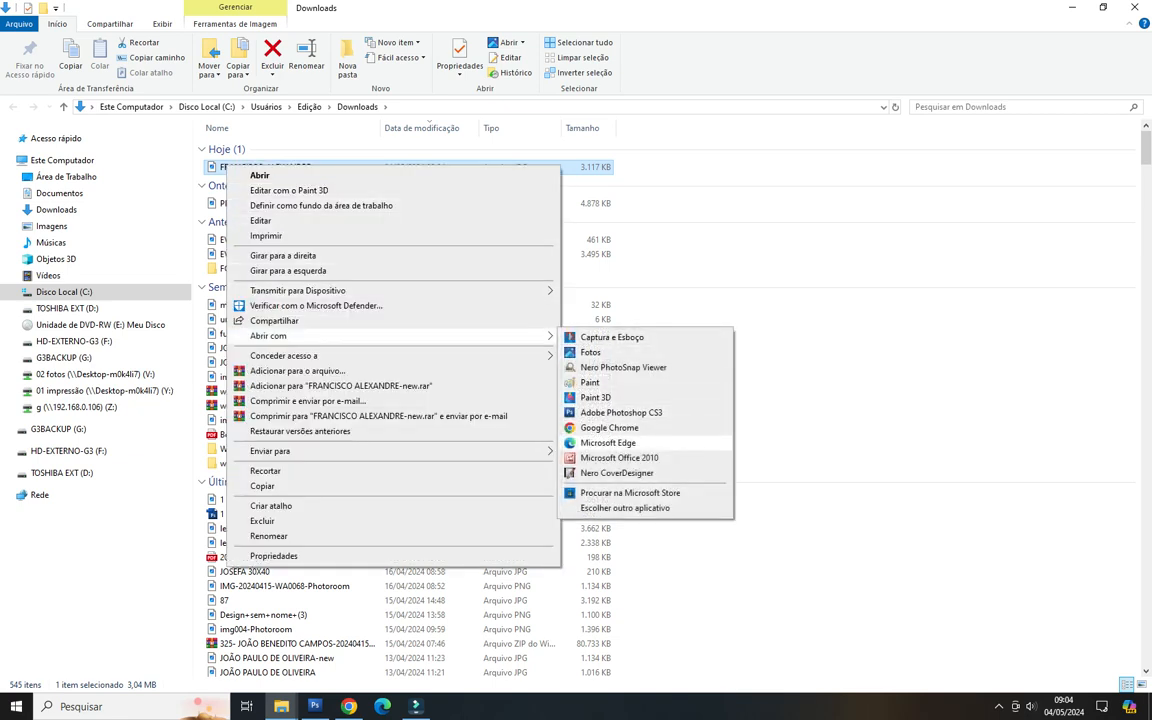
left_click(619, 457)
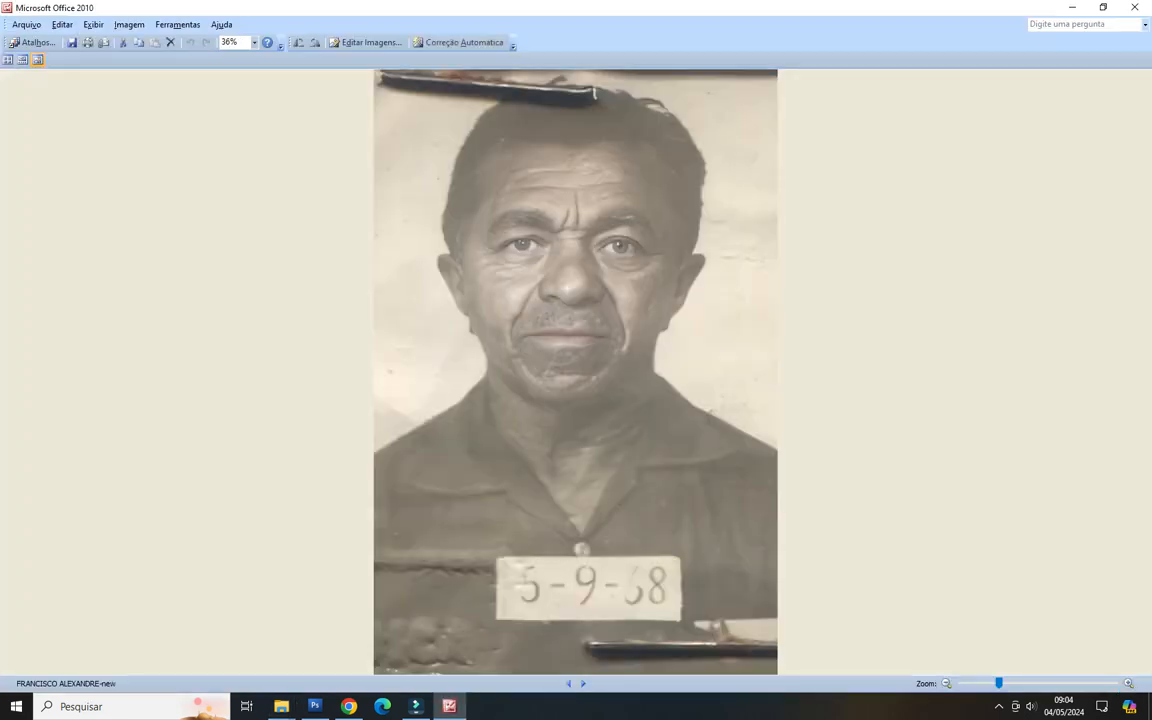
Export the restored photo in PNG format at its original size to the Downloads folder and close the picture viewer.
left_click(26, 25)
left_click(48, 121)
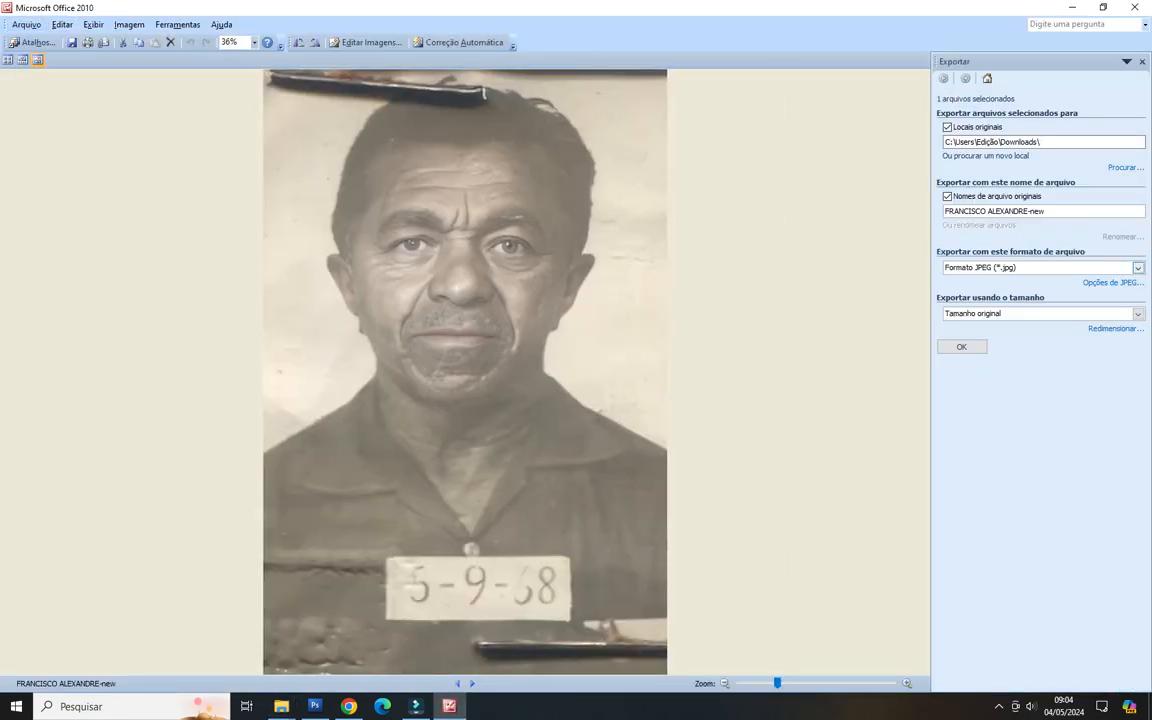
left_click(1138, 268)
left_click(980, 307)
left_click(1138, 268)
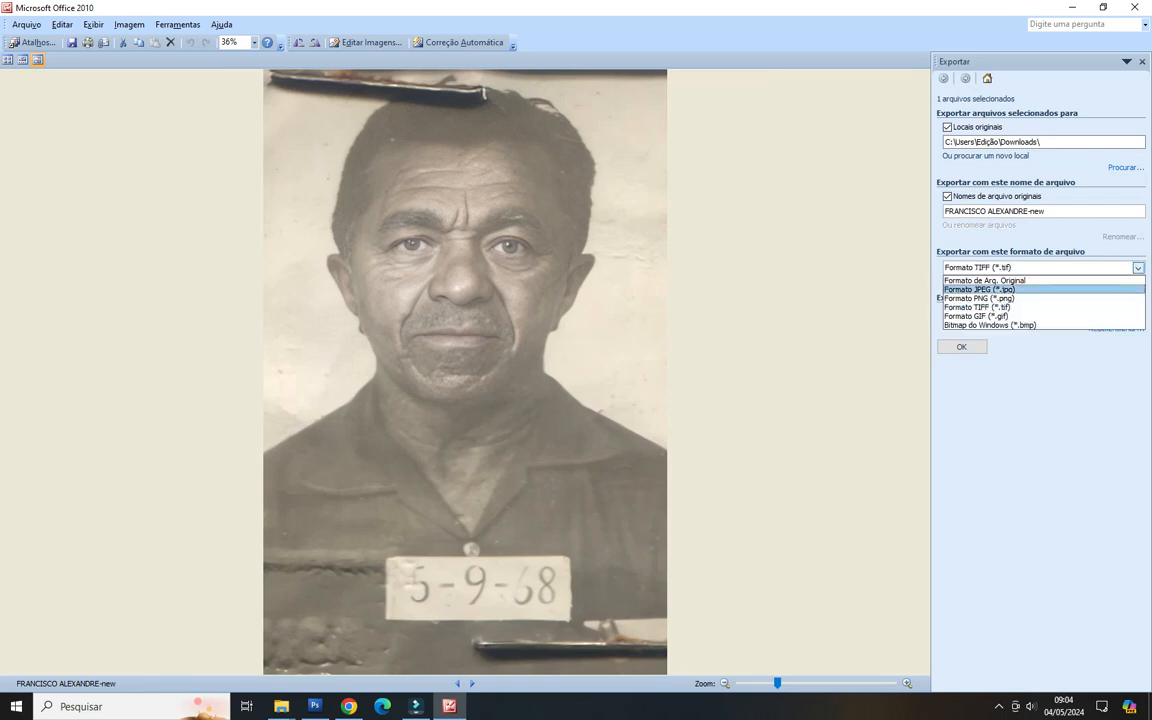
left_click(980, 298)
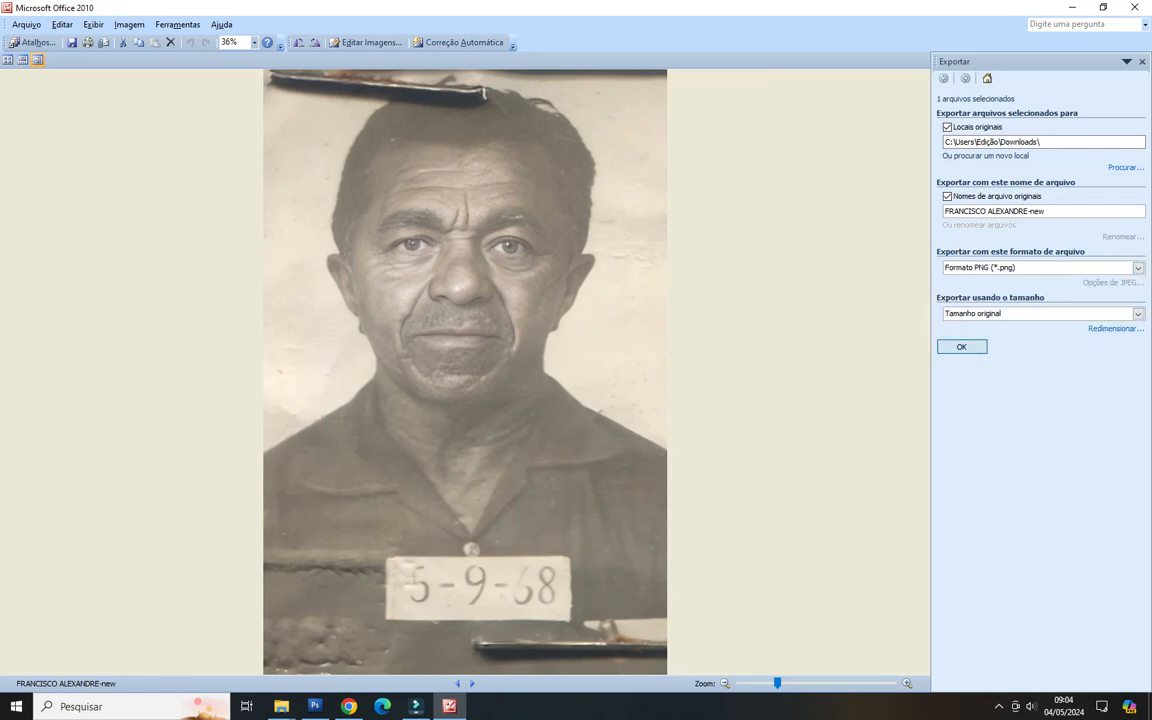
left_click(961, 346)
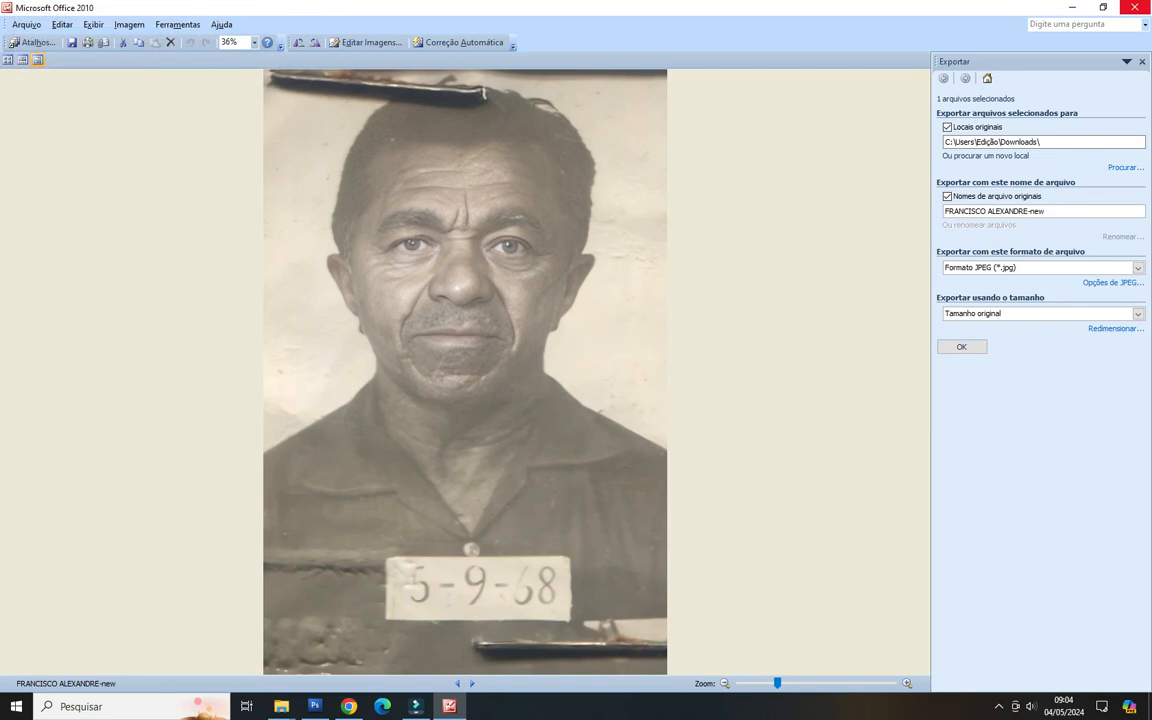
left_click(1134, 7)
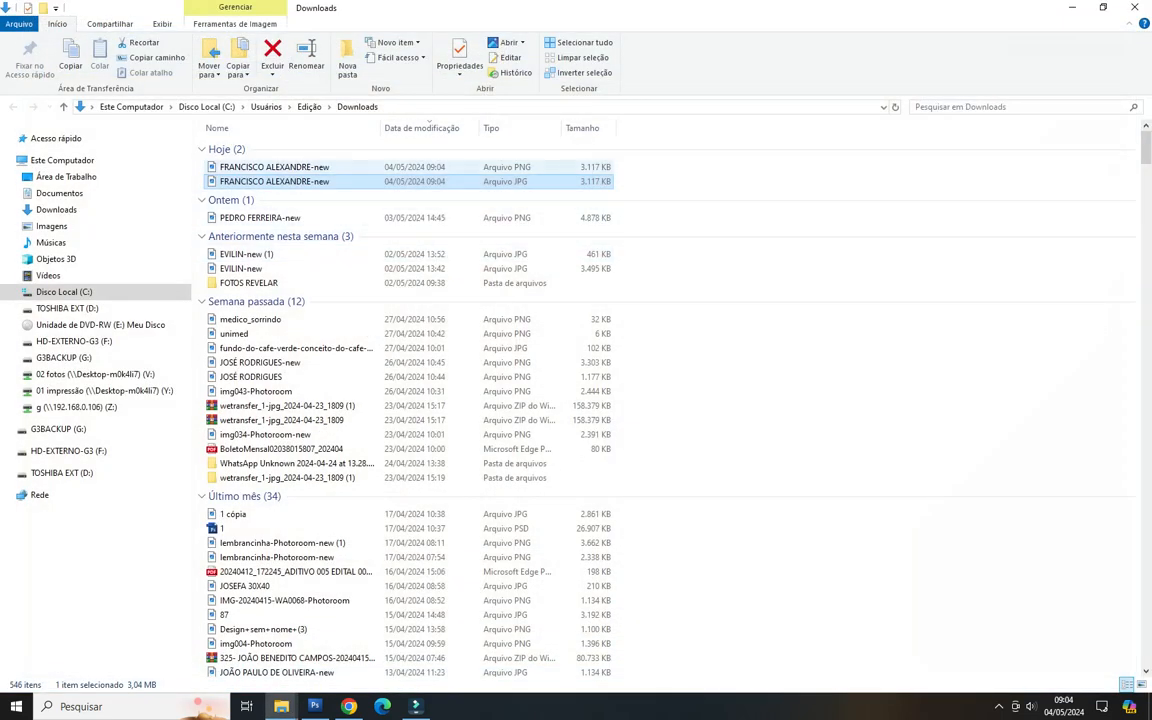
Open the exported PNG in Photoshop, copy its image into the portrait PSD as a new layer, and close the PNG.
left_click(274, 167)
left_click_drag(274, 167, 314, 706)
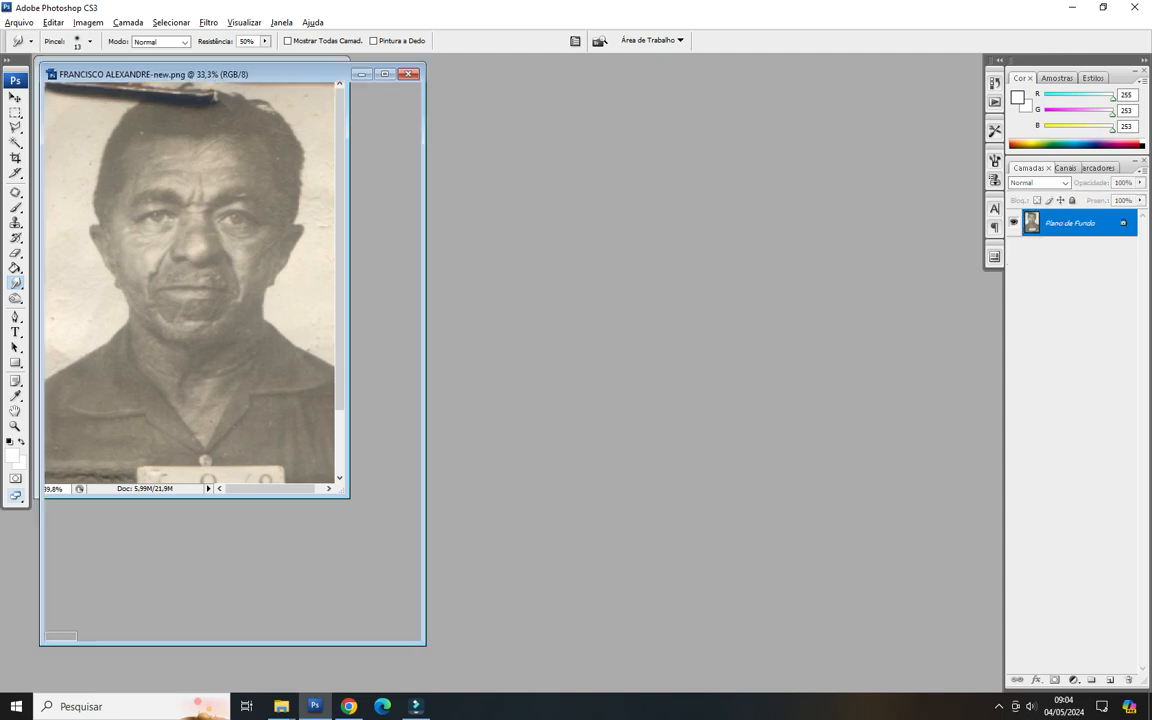
left_click_drag(220, 73, 505, 123)
key("v")
left_click_drag(490, 240, 265, 252)
left_click(693, 124)
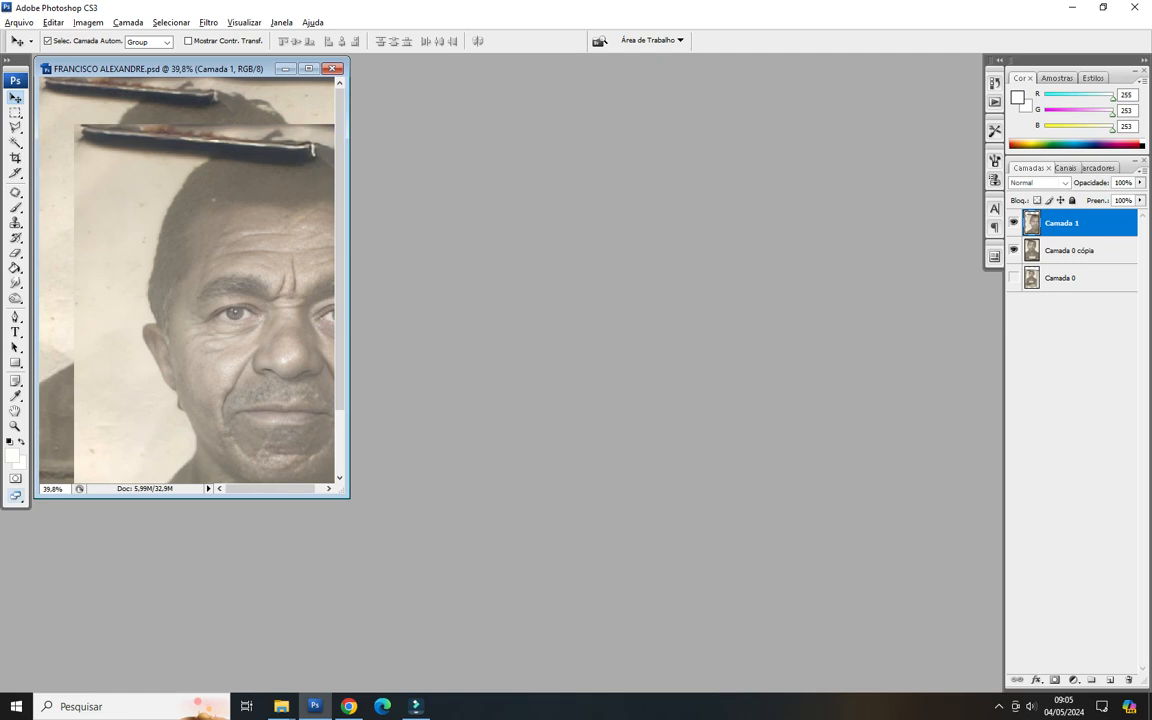
Maximize the portrait document and scale the restored layer to about 73.8% so it fits the canvas over the original photo.
left_click(309, 68)
key("ctrl+t")
left_click_drag(530, 350, 494, 302)
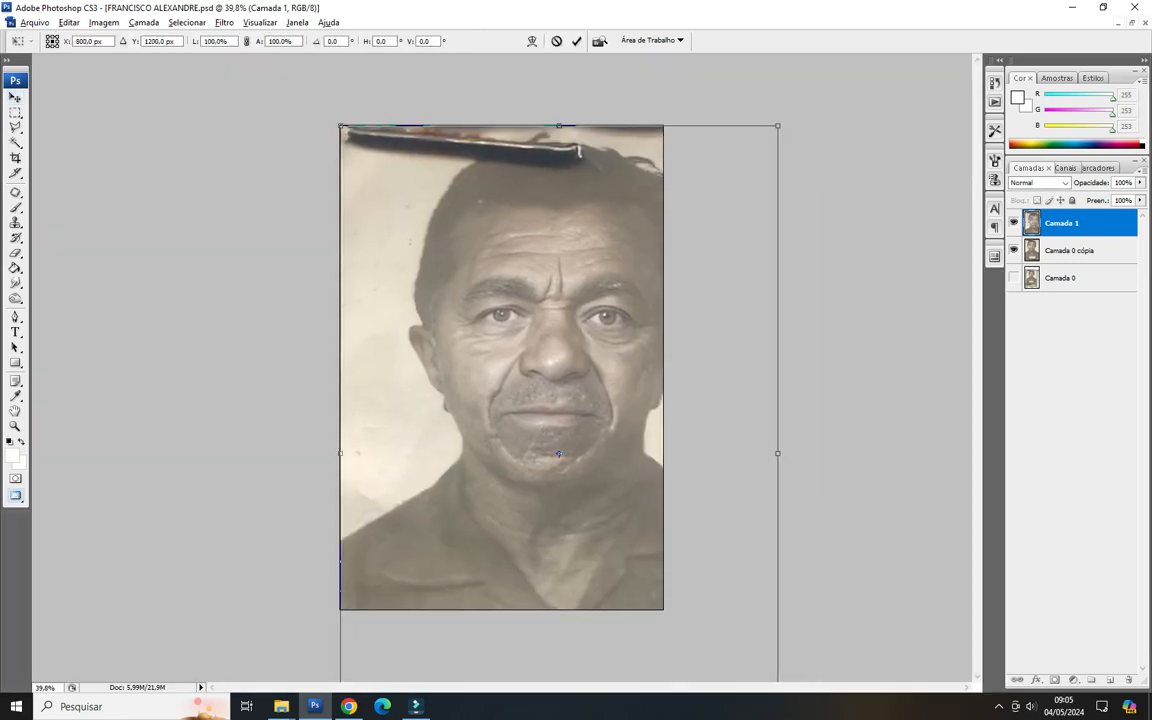
left_click_drag(778, 126, 664, 295)
left_click_drag(501, 297, 502, 124)
left_click_drag(502, 366, 501, 368)
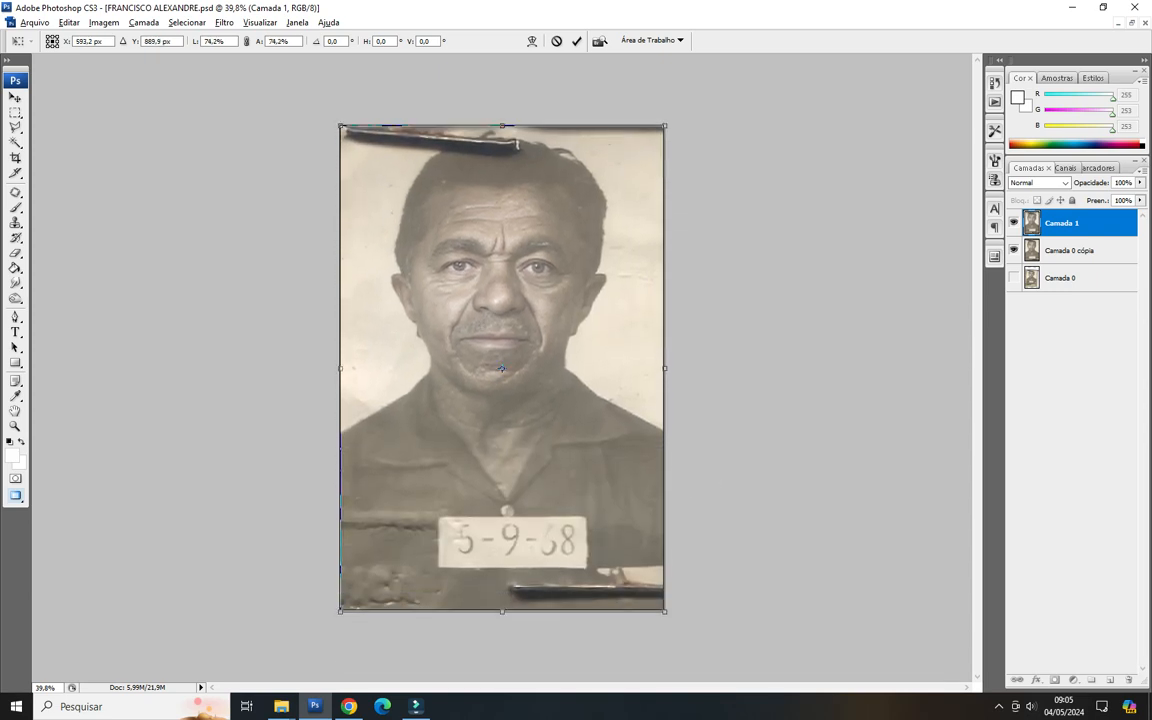
left_click_drag(664, 610, 687, 643)
left_click_drag(513, 384, 513, 386)
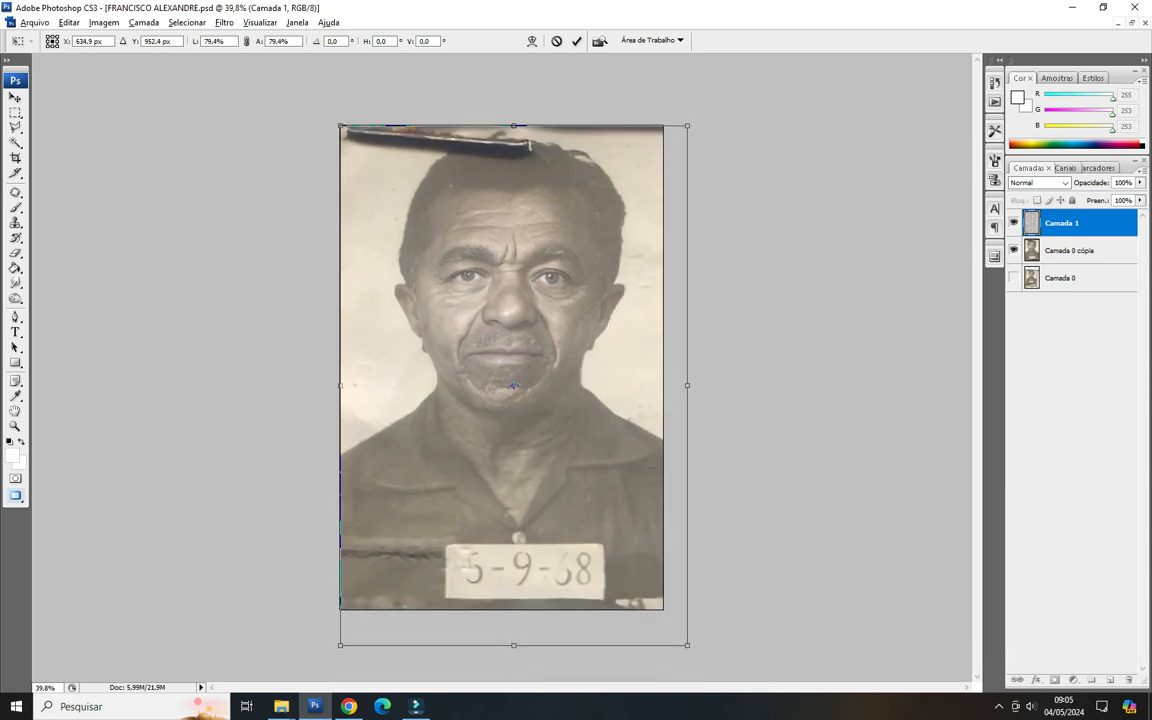
left_click_drag(687, 385, 663, 385)
key("Return")
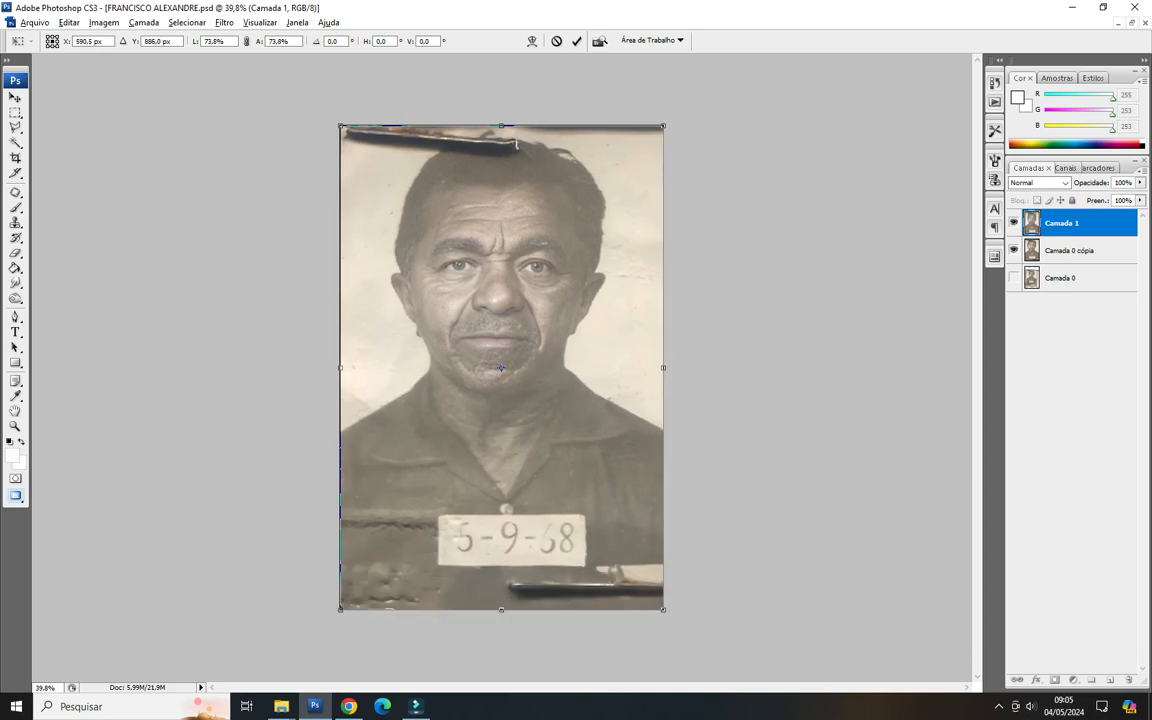
Toggle the restored layer's visibility to compare it with the original, then duplicate that layer and keep the first one hidden.
key("ctrl+0")
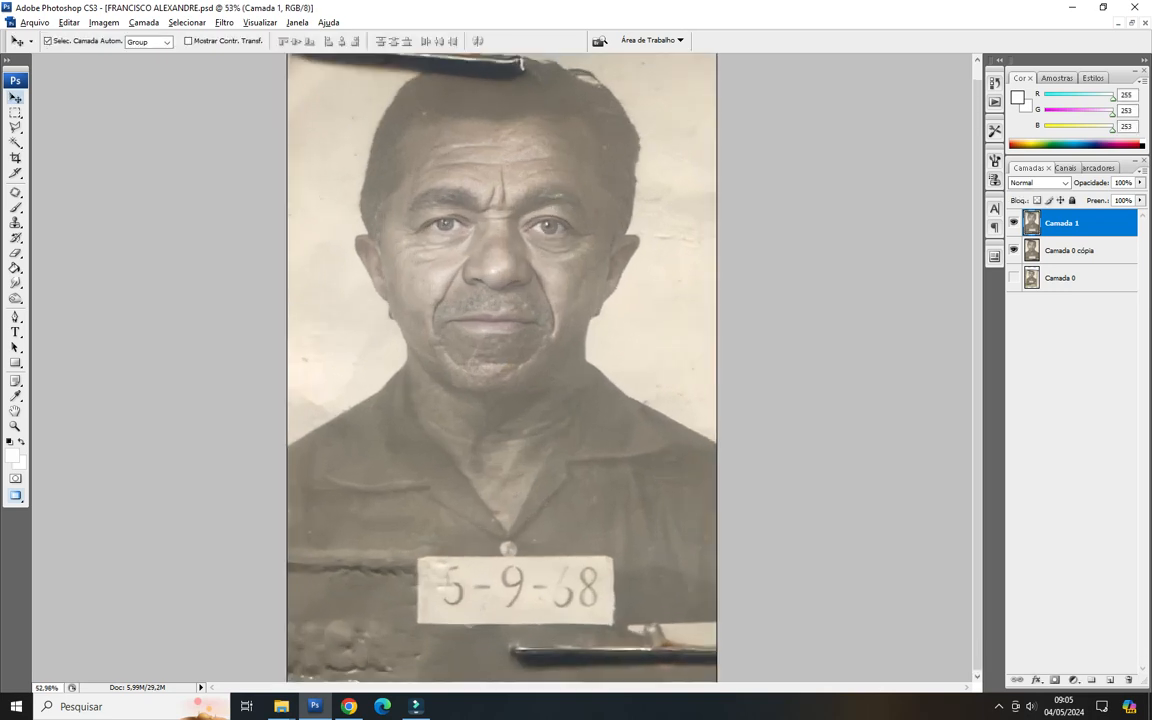
left_click(1014, 223)
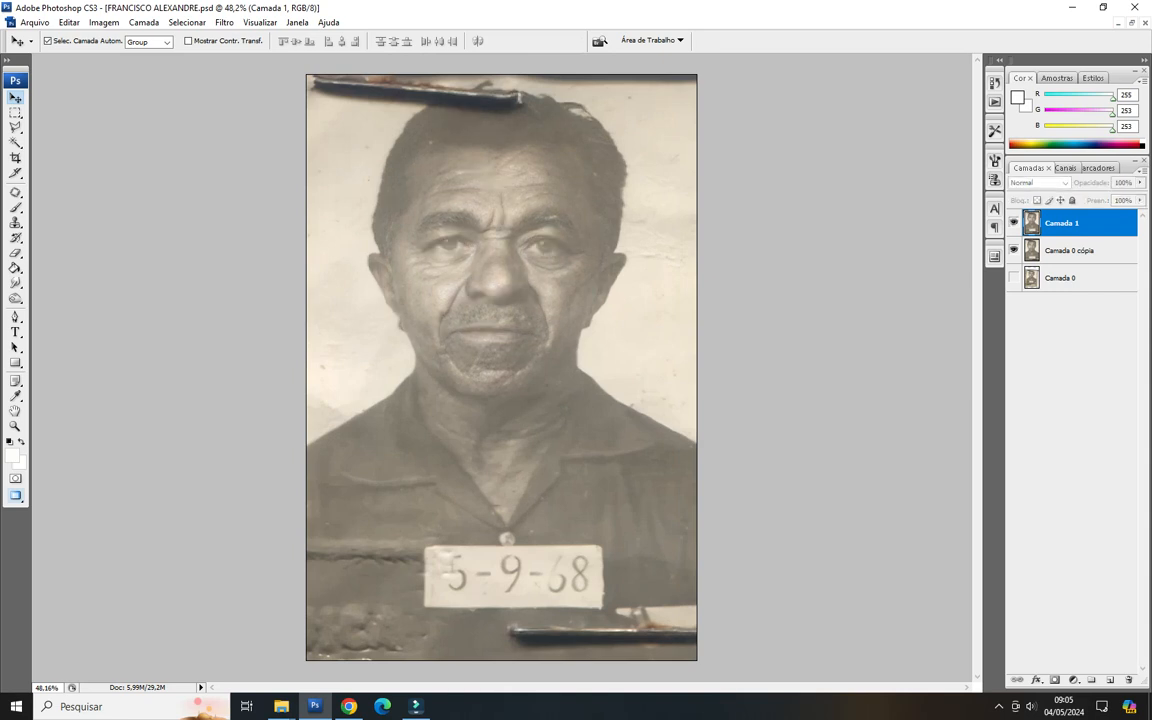
left_click(1014, 223)
left_click(1014, 223)
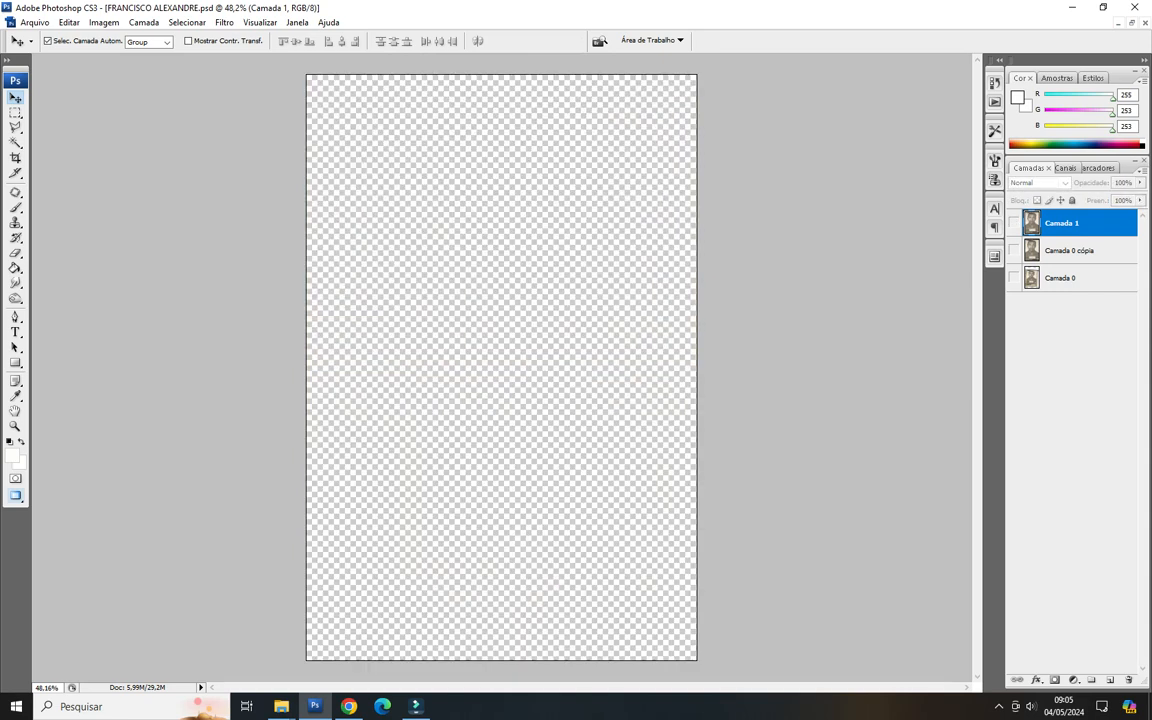
key("ctrl+j")
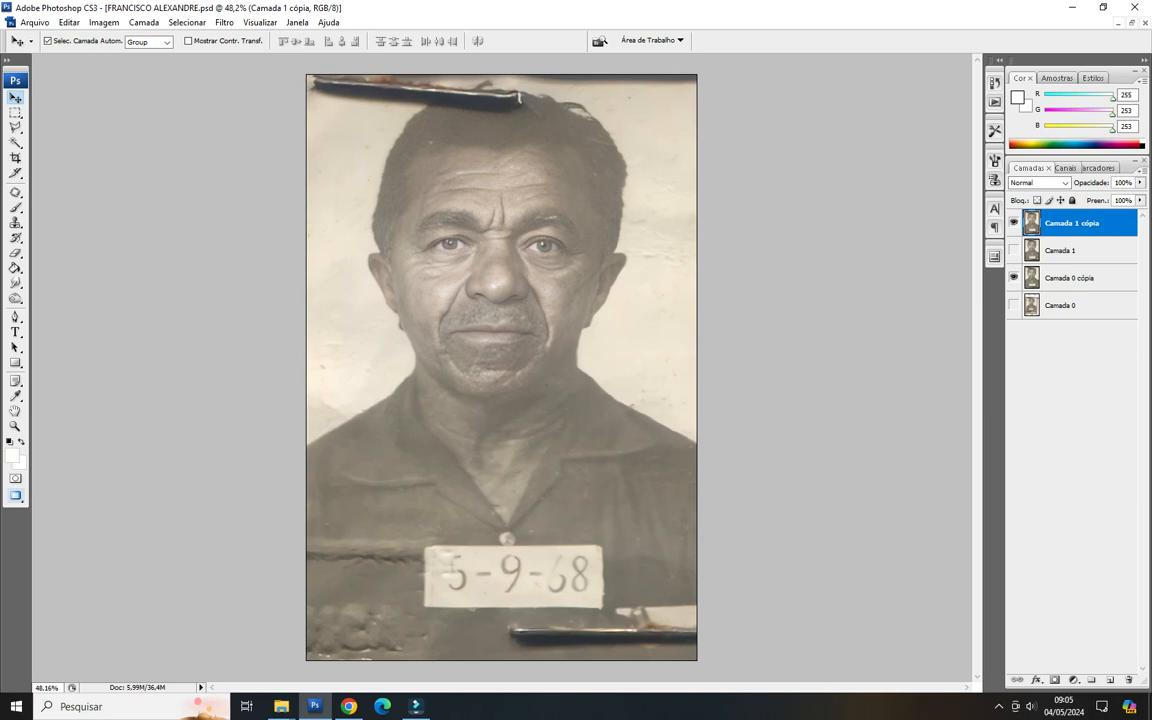
Remove the dark specks from the background to the right of the hair on the duplicated layer with the Patch tool.
scroll(502, 367, "up", 6)
scroll(502, 367, "up", 4)
key("f")
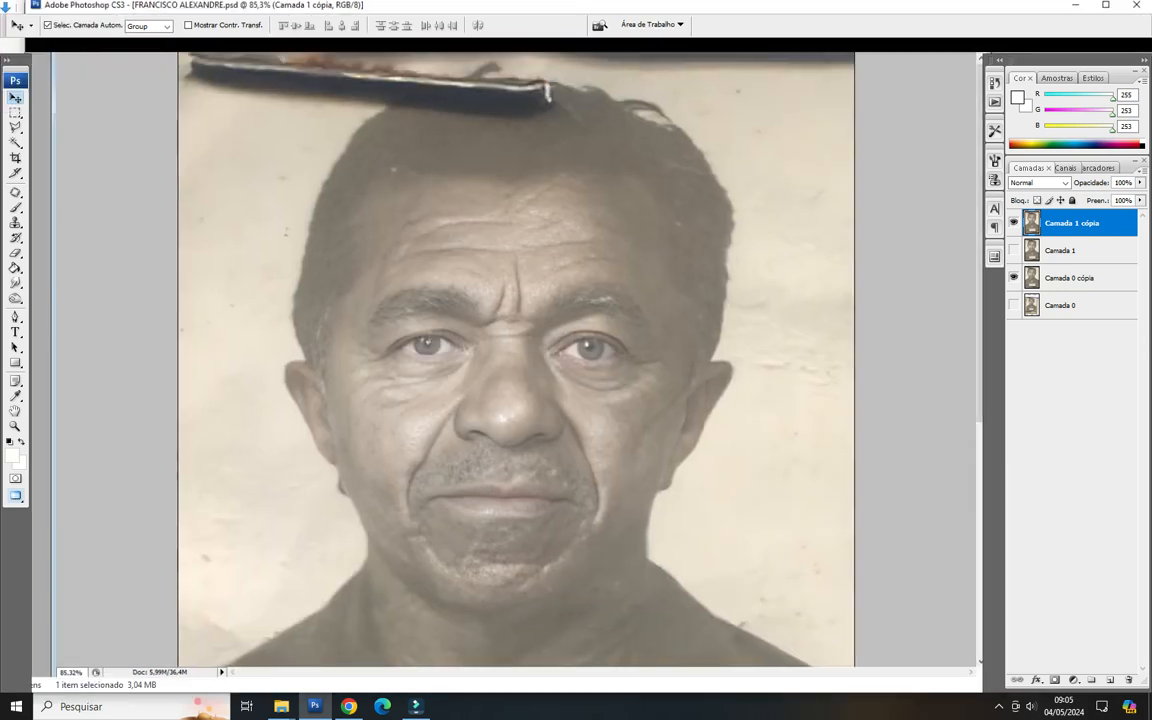
scroll(500, 400, "up", 5)
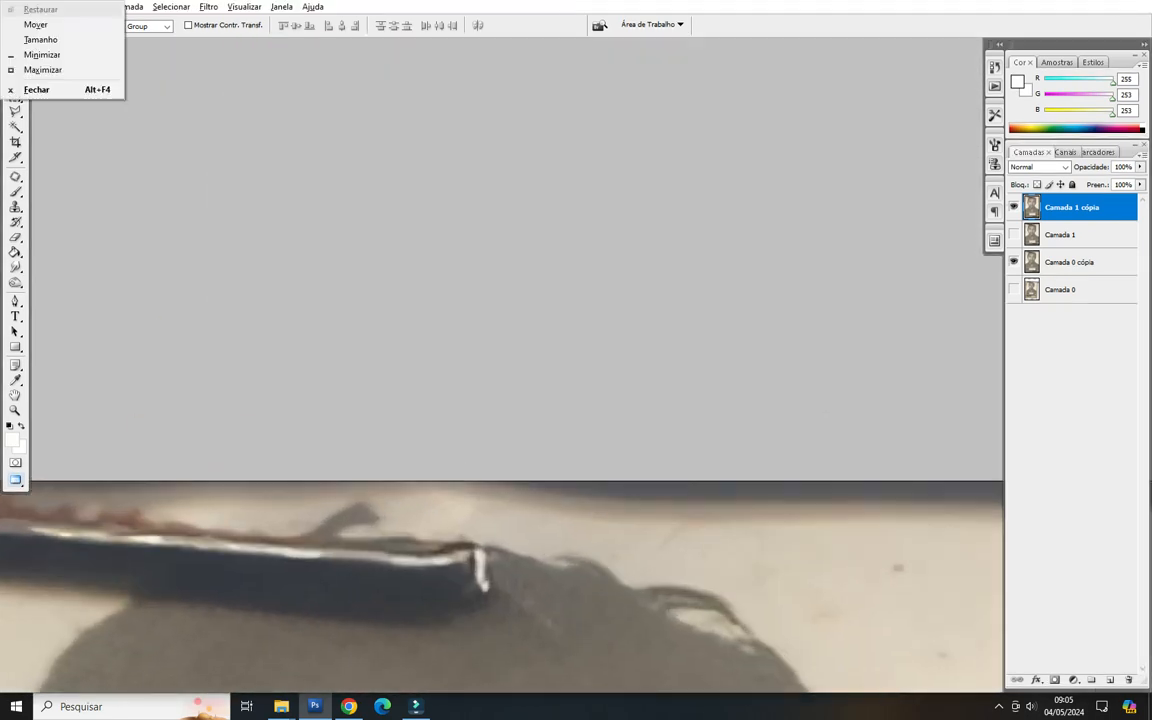
key("l")
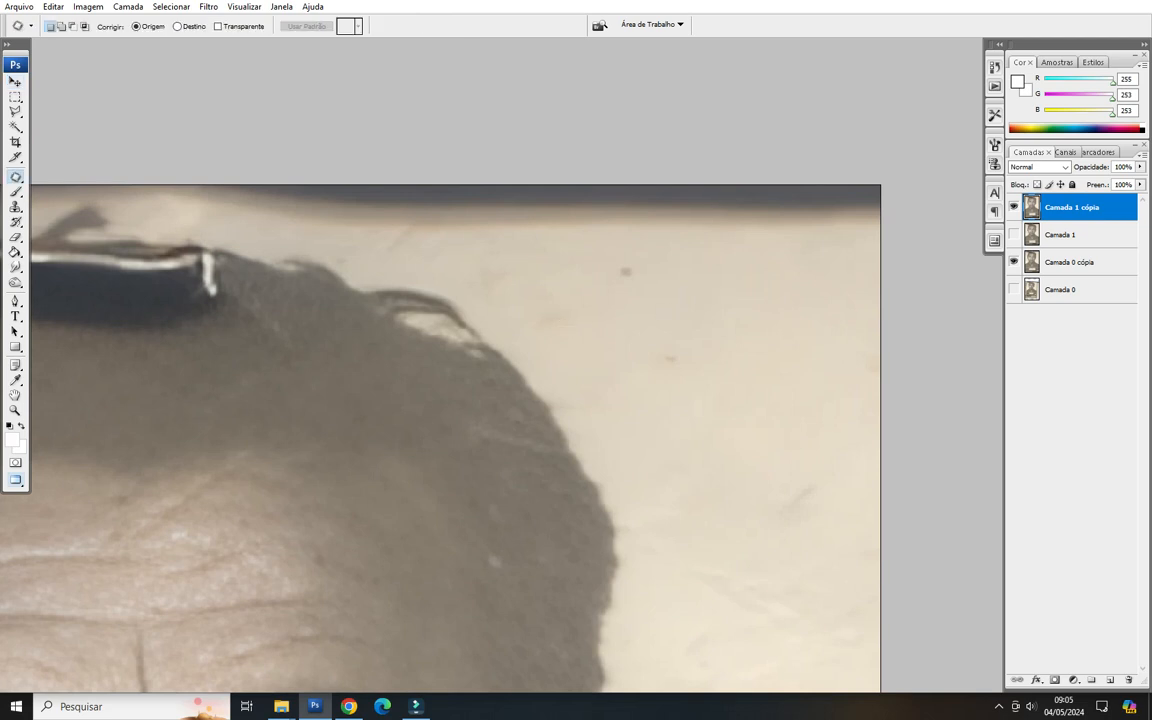
mouse_move(497, 320)
left_mouse_down()
mouse_move(604, 288)
mouse_move(500, 340)
left_mouse_up()
left_click(694, 368)
mouse_move(690, 378)
left_mouse_down()
mouse_move(697, 472)
mouse_move(746, 368)
left_mouse_up()
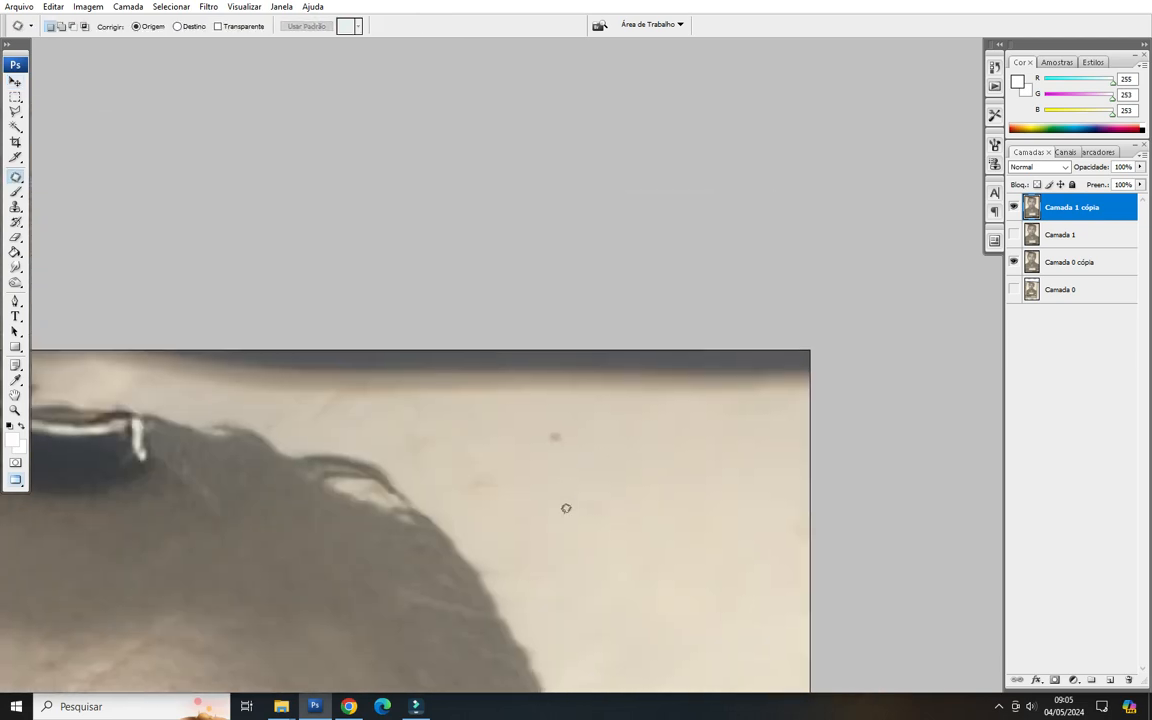
mouse_move(510, 458)
left_mouse_down()
mouse_move(486, 365)
mouse_move(505, 450)
left_mouse_up()
mouse_move(650, 410)
left_mouse_down()
mouse_move(519, 338)
mouse_move(505, 390)
mouse_move(555, 445)
mouse_move(634, 492)
mouse_move(841, 482)
left_mouse_up()
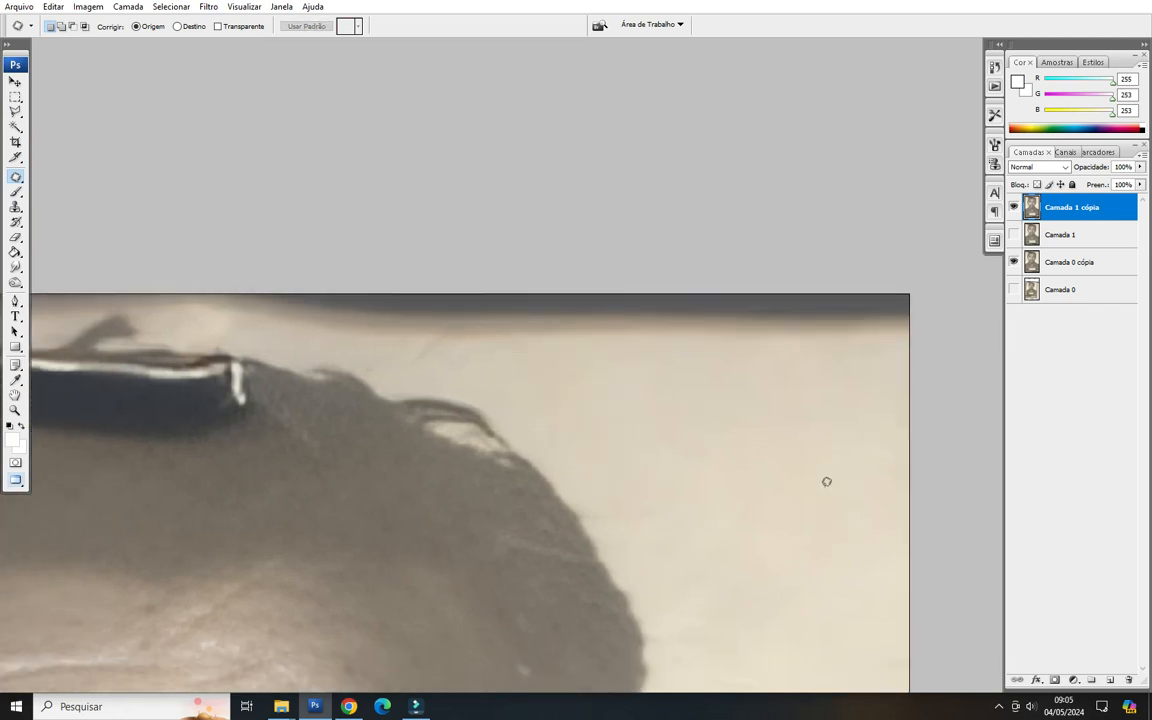
left_click_drag(450, 450, 713, 355)
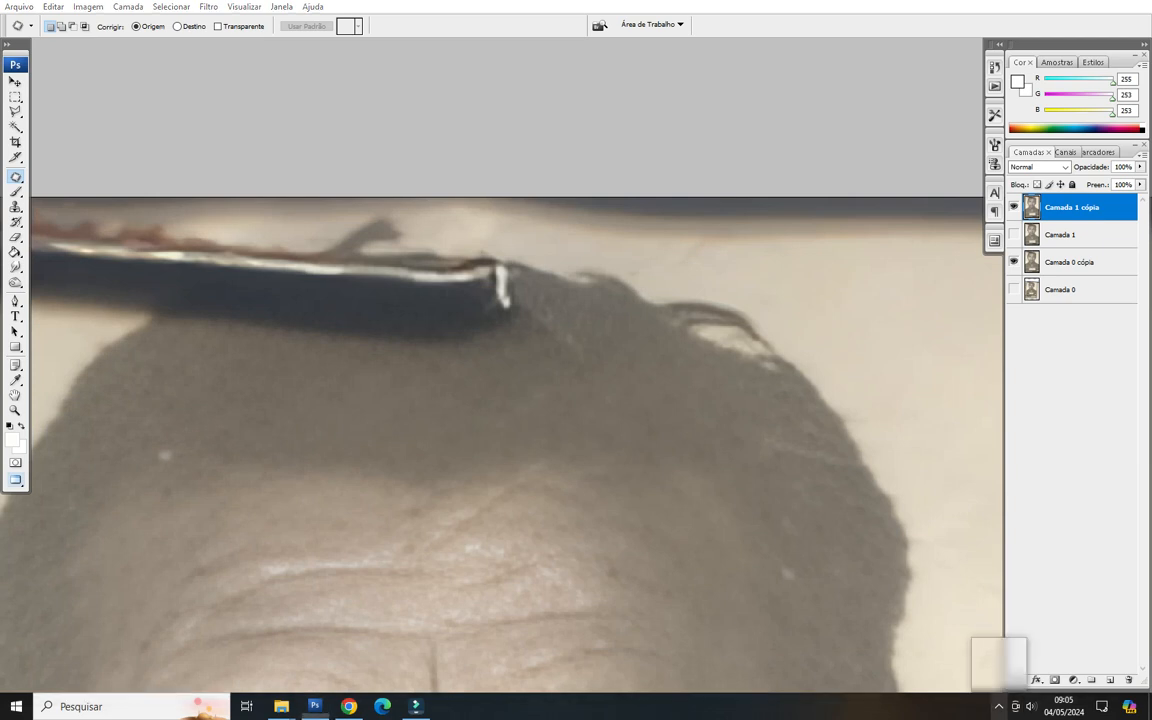
Patch the white spot in the hair above the left side of the forehead with clean hair texture.
left_click_drag(450, 420, 703, 273)
left_click_drag(400, 305, 444, 320)
left_click_drag(431, 303, 488, 222)
key("ctrl+d")
Patch the stains and specks on the light background to the left of the head, below the dark clip.
left_click_drag(190, 468, 529, 238)
mouse_move(507, 188)
left_mouse_down()
mouse_move(516, 147)
mouse_move(550, 176)
left_mouse_up()
left_click_drag(478, 135, 424, 347)
mouse_move(424, 347)
left_mouse_down()
mouse_move(476, 319)
mouse_move(420, 345)
left_mouse_up()
left_click_drag(456, 293, 415, 340)
left_click_drag(362, 383, 330, 350)
mouse_move(288, 389)
left_mouse_down()
mouse_move(340, 267)
mouse_move(248, 221)
mouse_move(256, 336)
left_mouse_up()
left_click_drag(280, 275, 307, 406)
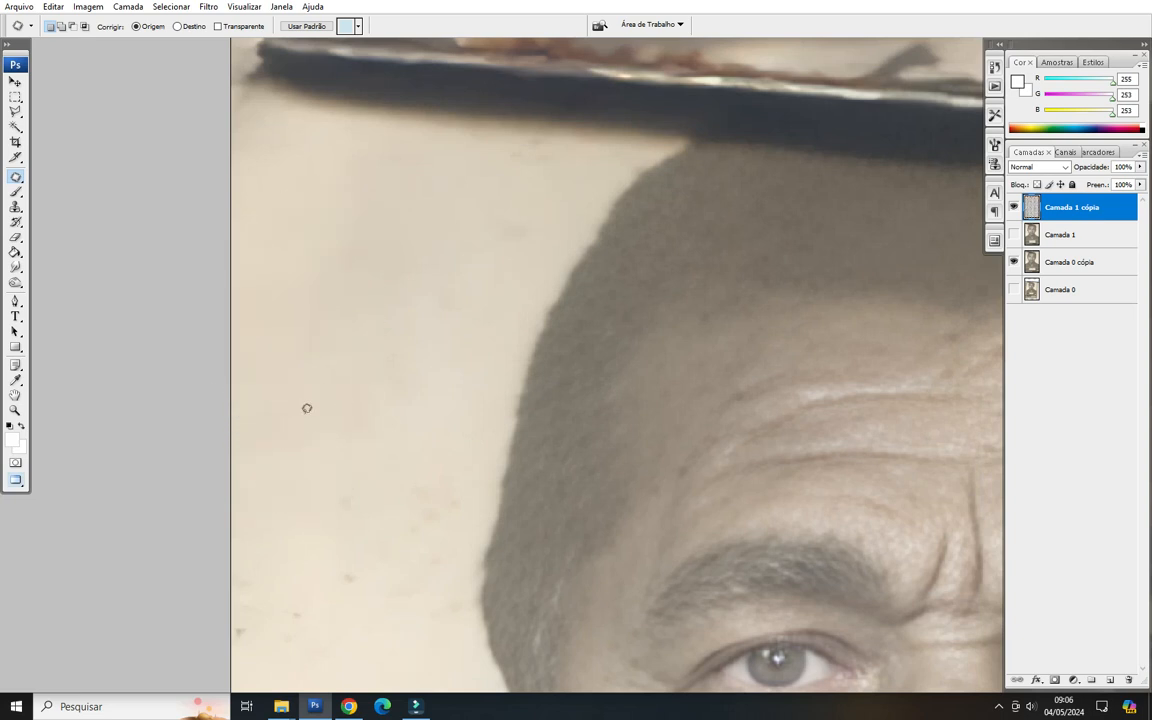
key("ctrl+d")
left_click_drag(460, 250, 420, 406)
mouse_move(500, 404)
left_mouse_down()
mouse_move(476, 346)
mouse_move(418, 396)
left_mouse_up()
mouse_move(350, 525)
left_mouse_down()
mouse_move(403, 400)
mouse_move(285, 478)
left_mouse_up()
left_click_drag(360, 399, 386, 438)
key("ctrl+d")
mouse_move(481, 357)
left_mouse_down()
mouse_move(385, 451)
mouse_move(338, 402)
mouse_move(283, 560)
left_mouse_up()
key("ctrl+d")
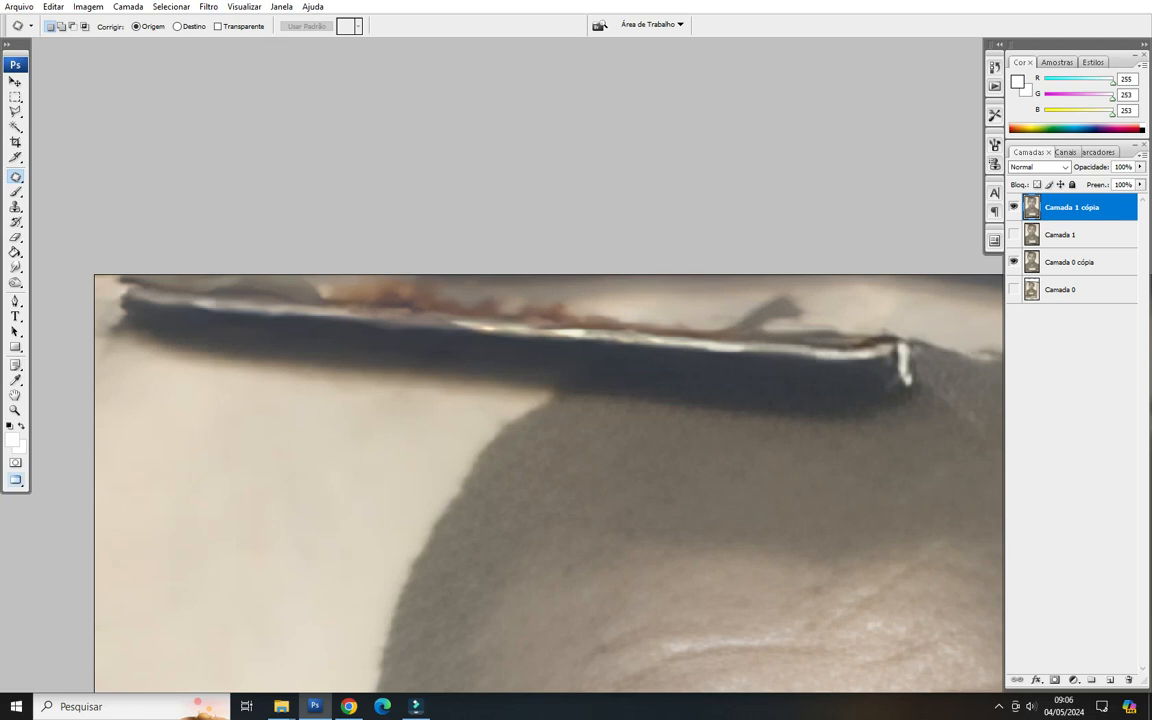
Trace the top outline of the hair with the Pen tool, from the left side across the dark clip to the right side.
scroll(318, 404, "down", 3)
left_click_drag(318, 404, 302, 461)
key("p")
scroll(302, 384, "up", 3)
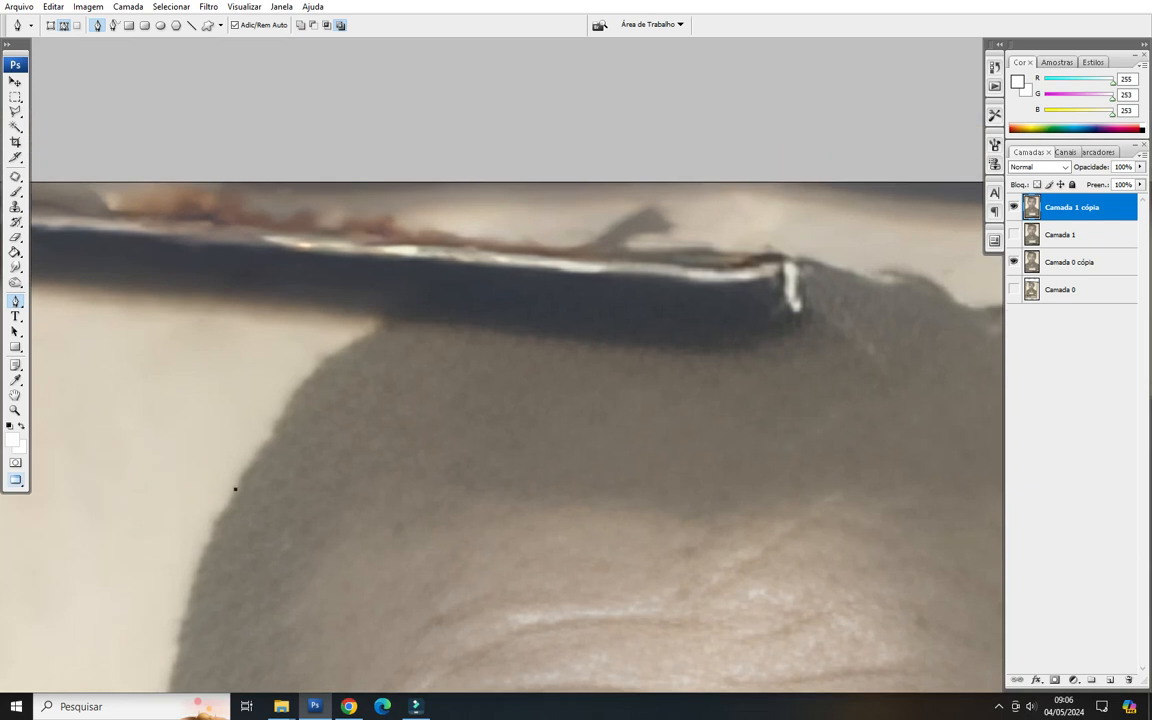
left_click_drag(330, 368, 372, 328)
left_click_drag(427, 300, 462, 294)
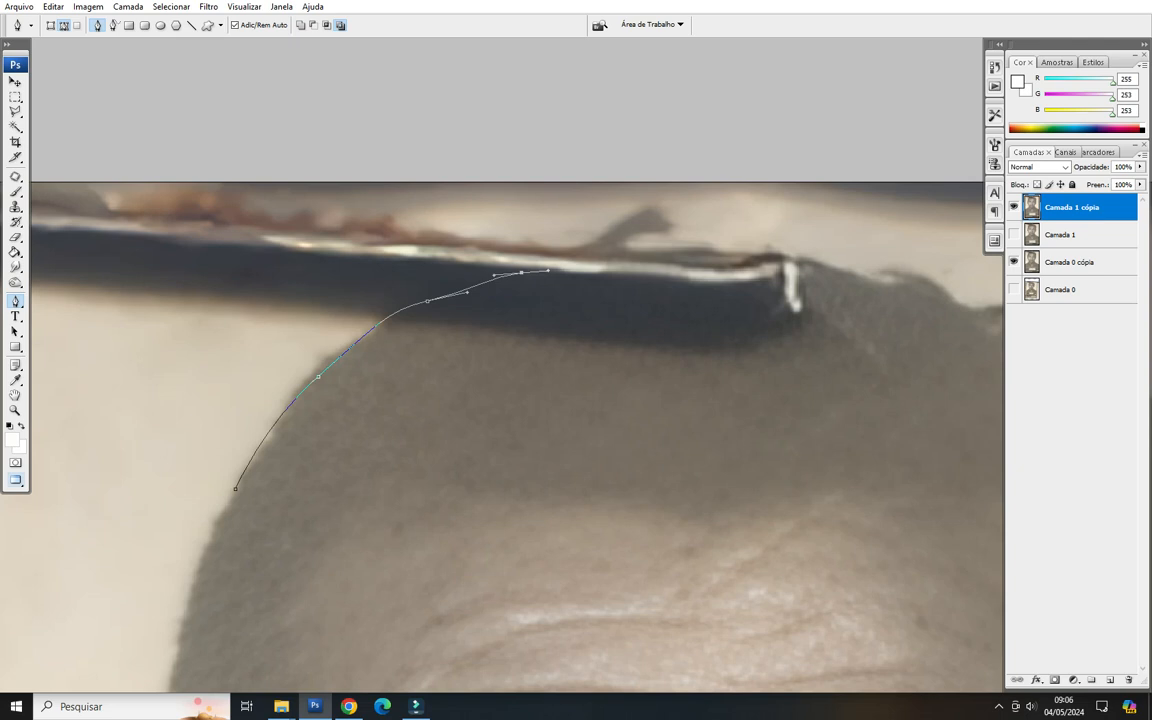
left_click_drag(822, 300, 303, 286)
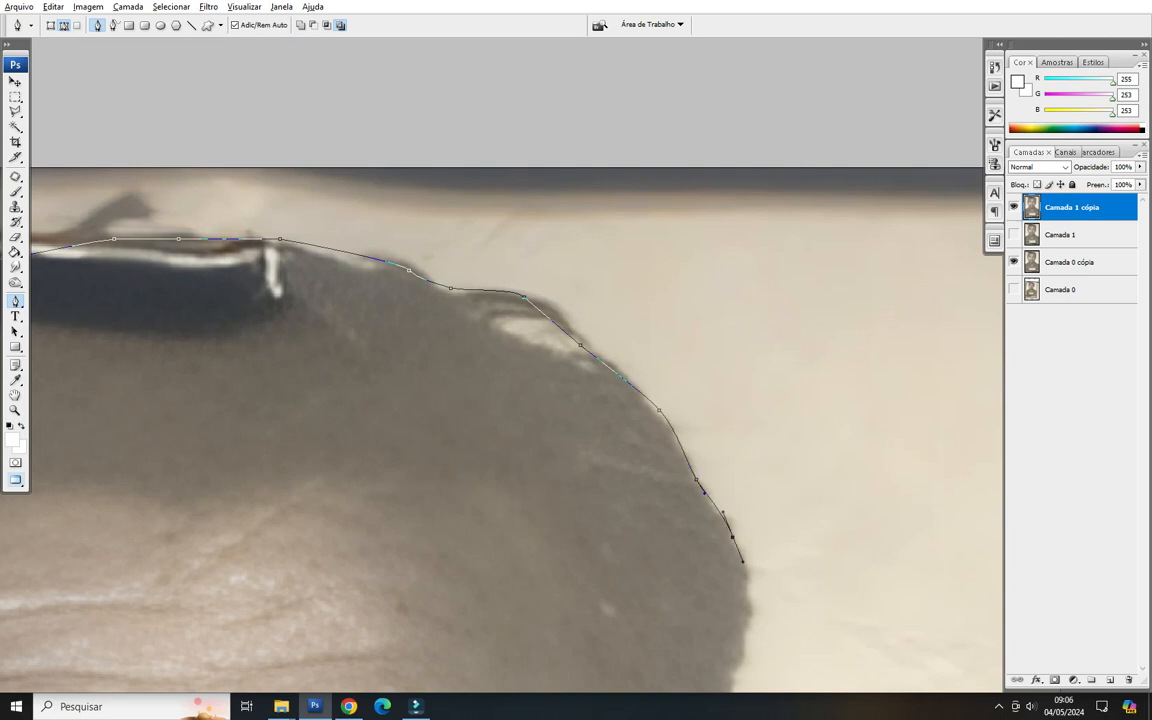
Close the pen path down through the face and convert it into a new selection with anti-aliasing.
scroll(742, 561, "down", 6)
left_click_drag(742, 561, 832, 366)
left_click_drag(755, 509, 744, 536)
left_click_drag(487, 619, 470, 620)
left_click_drag(373, 545, 380, 414)
right_click(403, 345)
left_click(450, 409)
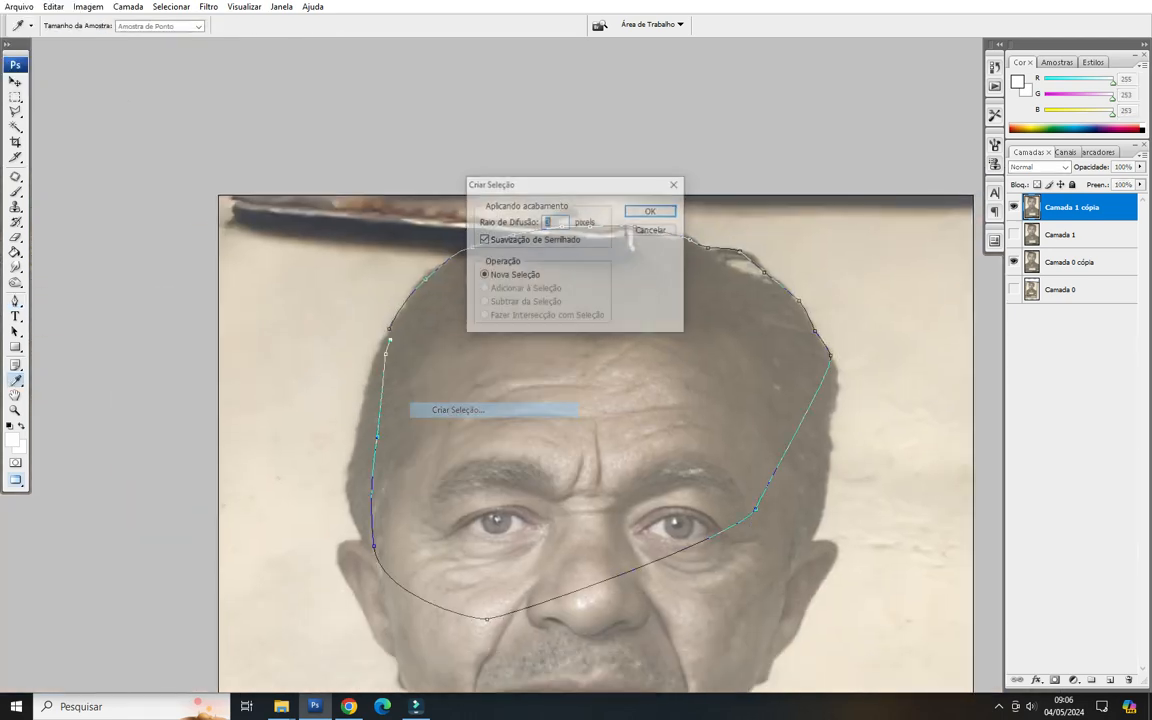
key("Return")
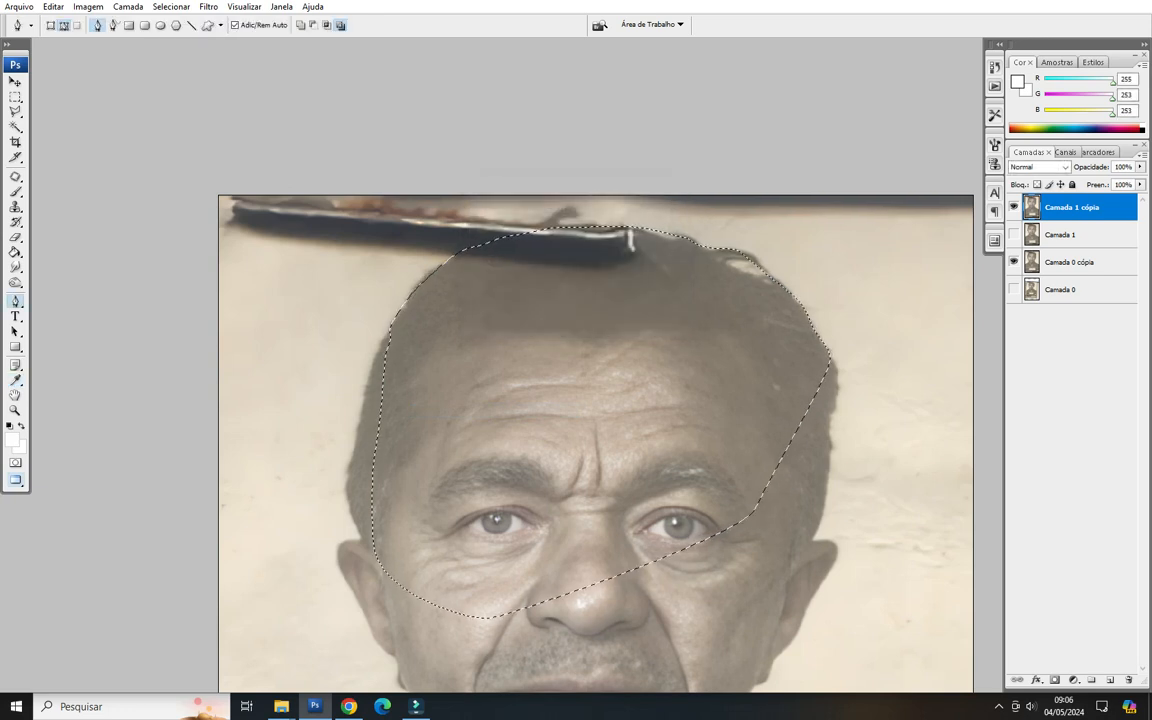
Clone hair texture over the dark clip and light flecks inside the selection using the Clone Stamp with a 69 px brush at 50% opacity.
key("d")
key("s")
right_click(460, 302)
key("Return")
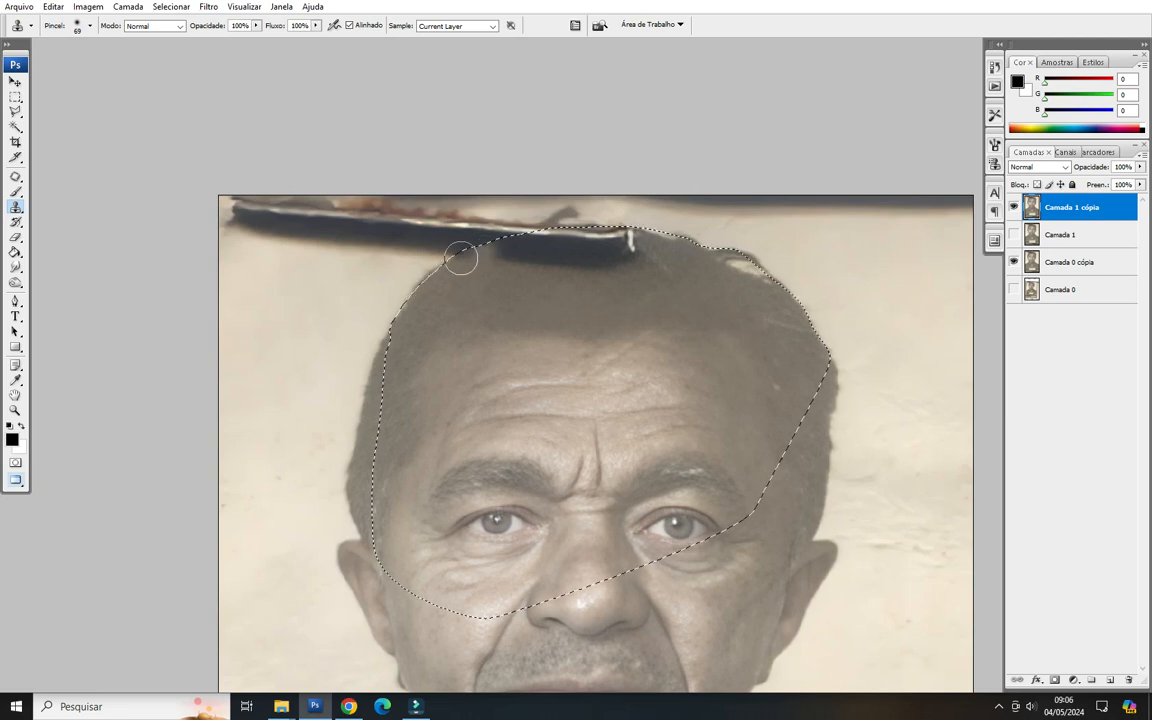
key("2")
left_click_drag(552, 248, 634, 278)
mouse_move(554, 275)
left_mouse_down()
mouse_move(596, 260)
mouse_move(644, 270)
left_mouse_up()
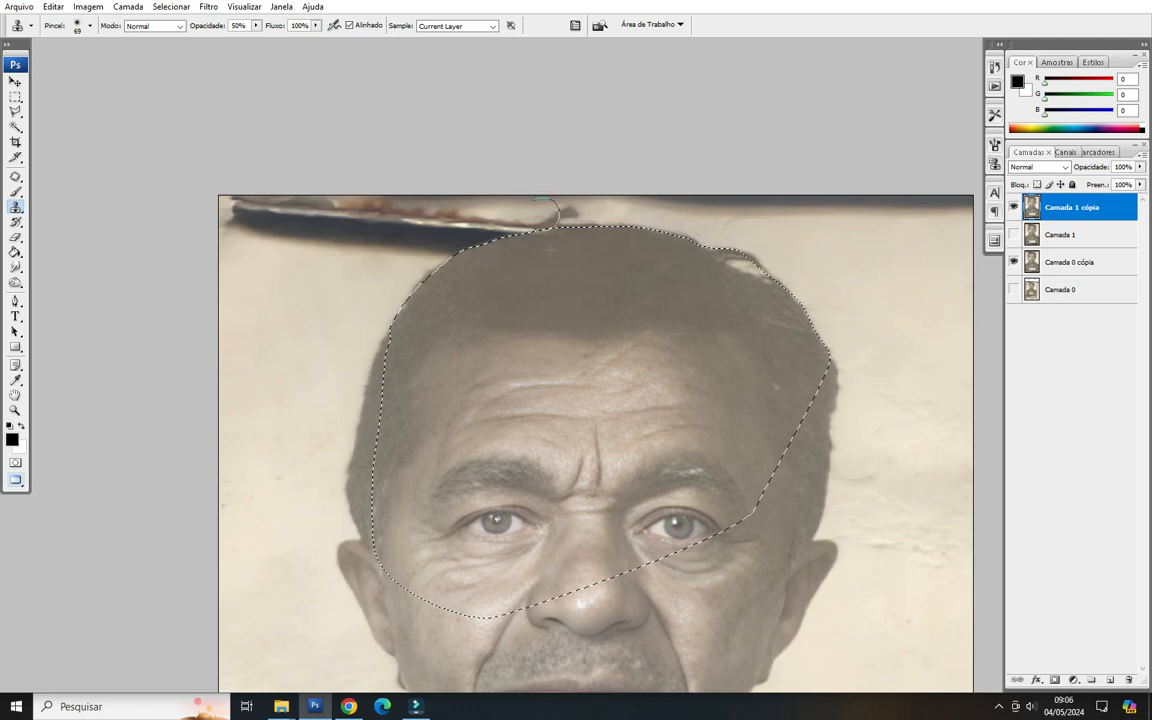
left_click_drag(715, 352, 560, 318)
left_click(608, 304, "alt")
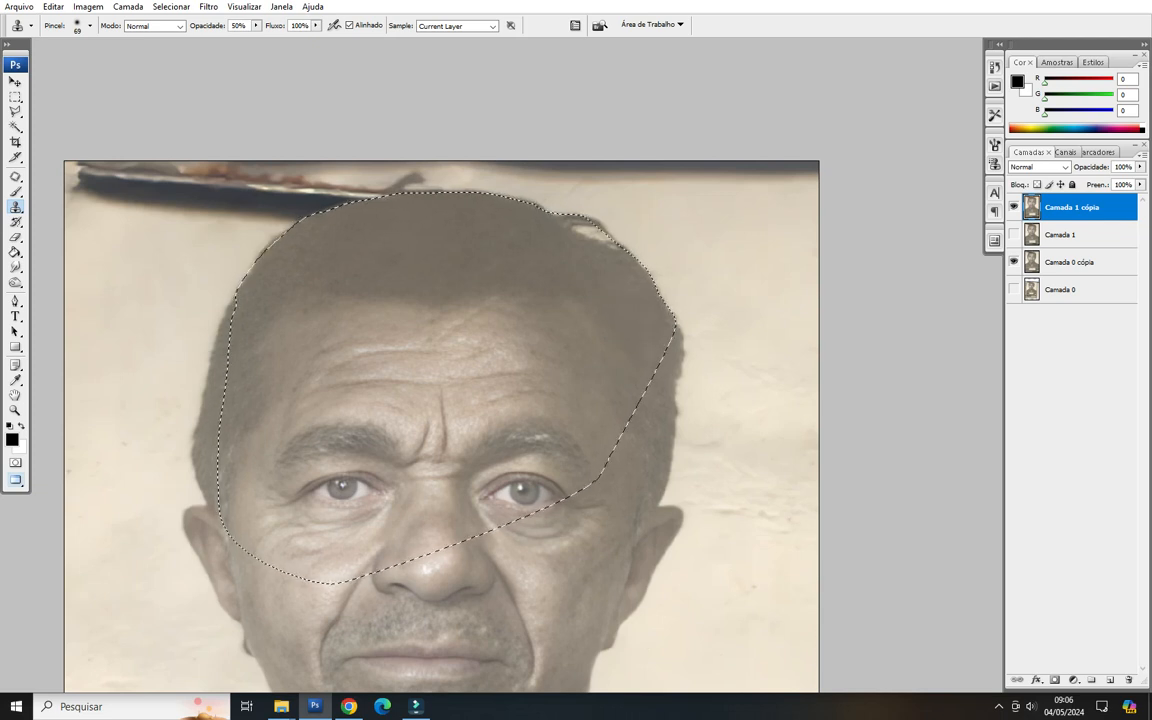
Invert the selection and clone light background over the left part of the dark clip with a 92 px brush.
key("ctrl+shift+i")
left_click(165, 289, "alt")
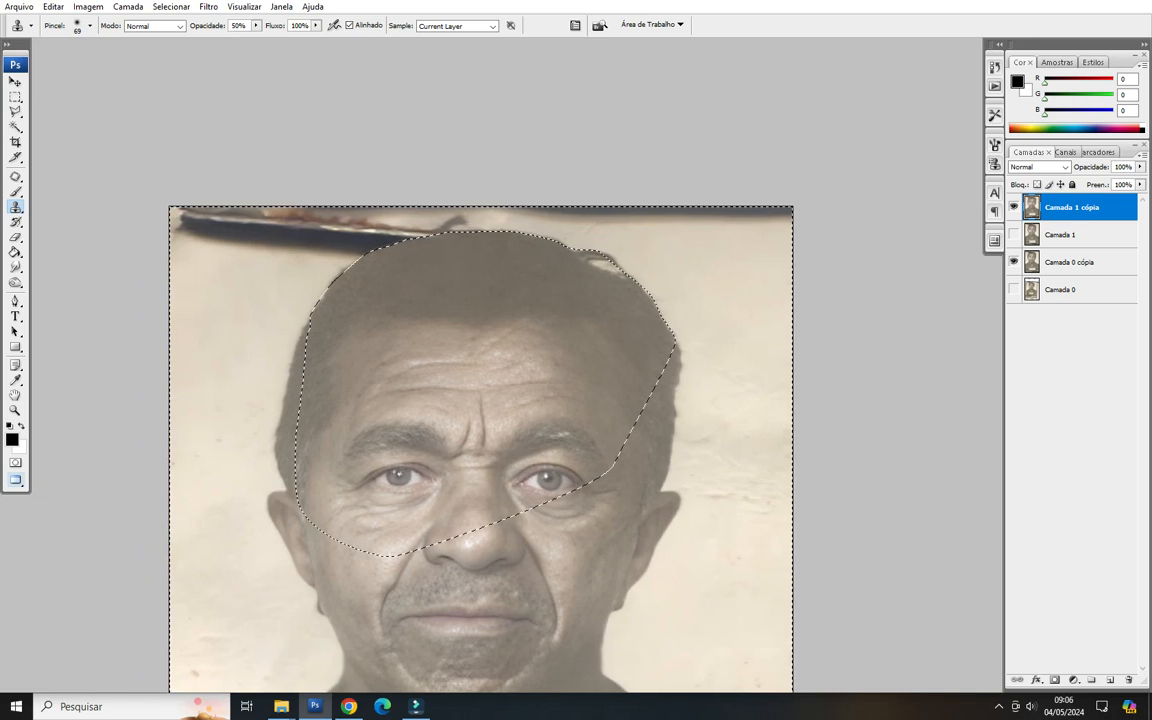
right_click(225, 352)
left_click(194, 298)
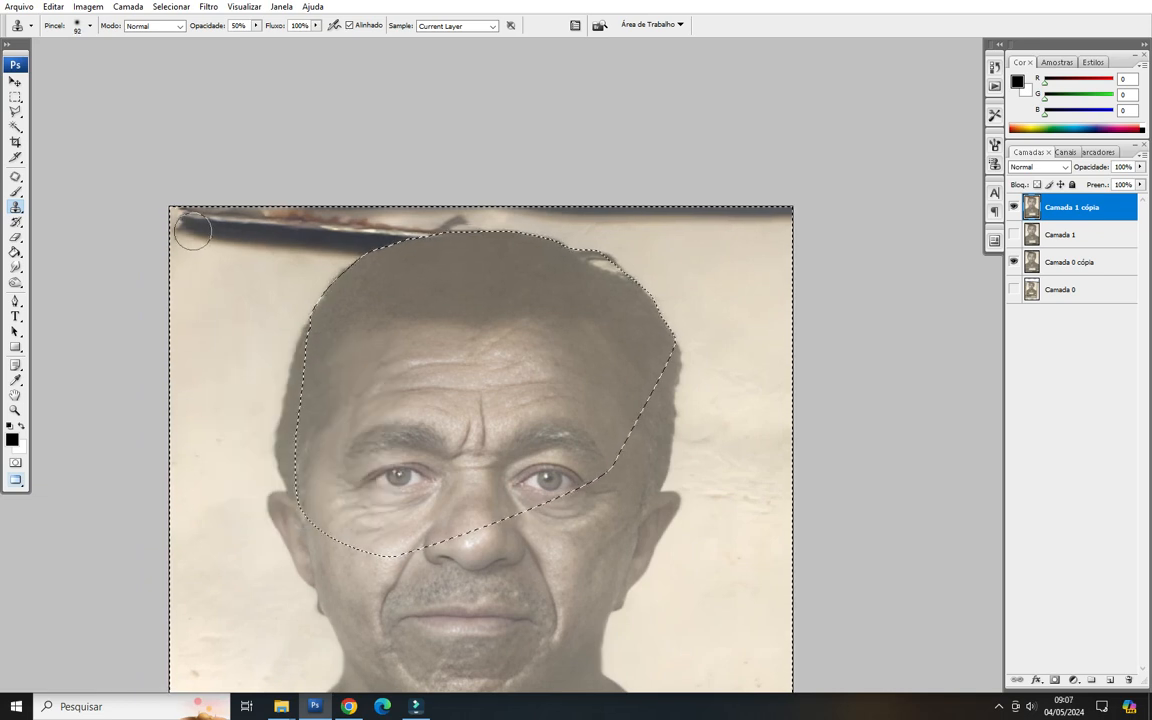
mouse_move(190, 237)
left_mouse_down()
mouse_move(223, 243)
mouse_move(205, 226)
mouse_move(193, 240)
mouse_move(228, 247)
mouse_move(207, 253)
mouse_move(204, 269)
mouse_move(189, 254)
mouse_move(211, 230)
mouse_move(239, 226)
mouse_move(248, 269)
mouse_move(231, 245)
mouse_move(276, 215)
mouse_move(268, 270)
mouse_move(240, 308)
left_mouse_up()
left_click(240, 311, "alt")
left_click(232, 398)
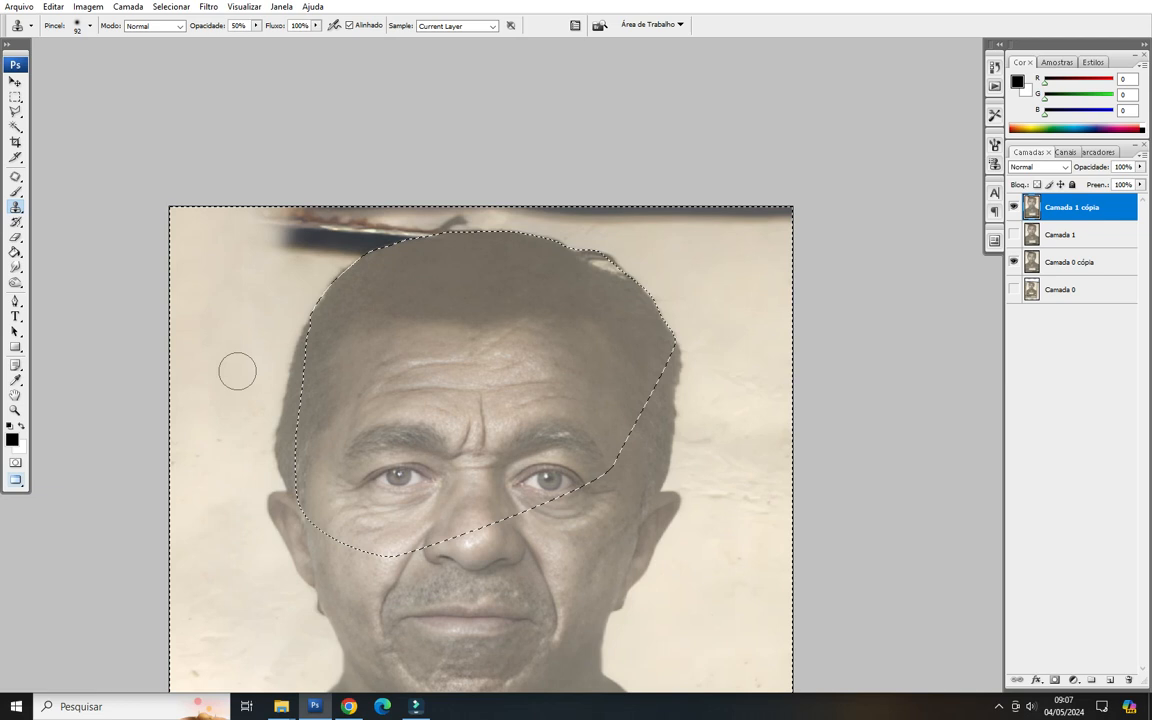
left_click(246, 279, "alt")
mouse_move(300, 237)
left_mouse_down()
mouse_move(266, 215)
mouse_move(247, 240)
left_mouse_up()
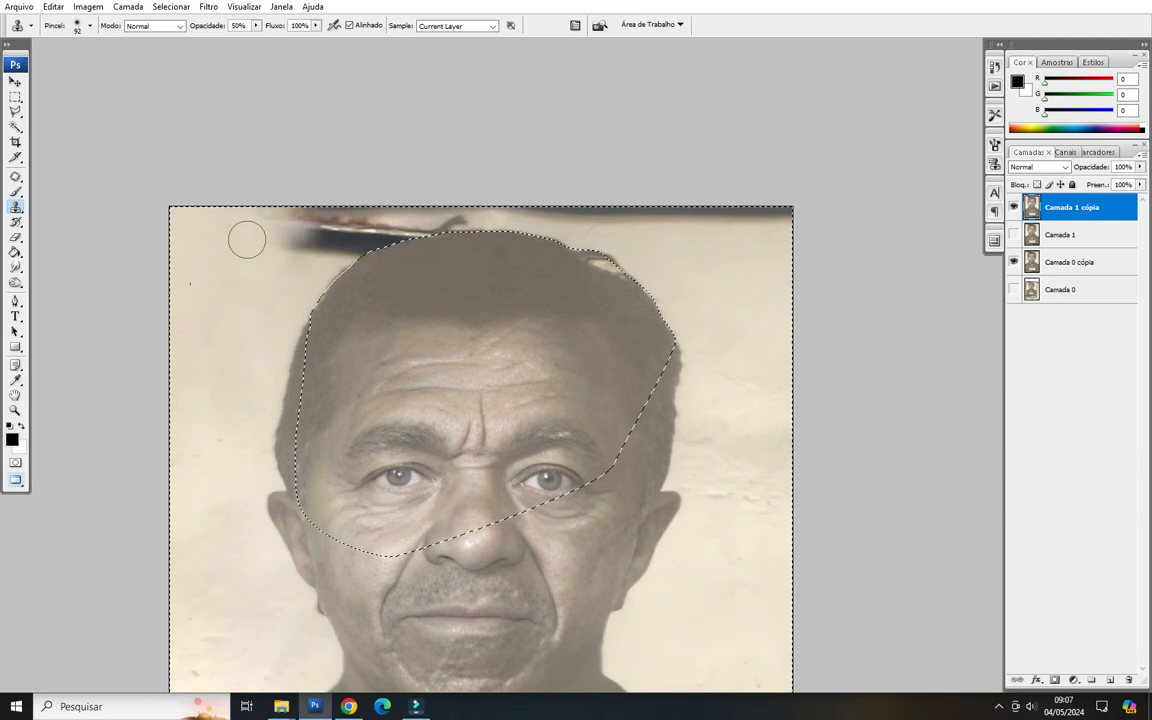
Clone background over the dark strip along the photo's top edge and the remaining clip above the hair, and clear the selection.
scroll(247, 239, "right", 3)
left_click(603, 267, "alt")
mouse_move(613, 223)
left_mouse_down()
mouse_move(623, 221)
mouse_move(617, 200)
mouse_move(609, 249)
mouse_move(581, 266)
mouse_move(586, 255)
mouse_move(620, 288)
mouse_move(614, 300)
left_mouse_up()
left_click(582, 283, "alt")
mouse_move(533, 290)
left_mouse_down()
mouse_move(575, 237)
mouse_move(594, 207)
mouse_move(575, 286)
mouse_move(578, 217)
mouse_move(593, 199)
mouse_move(505, 292)
mouse_move(526, 286)
mouse_move(541, 259)
mouse_move(544, 205)
mouse_move(544, 258)
mouse_move(538, 228)
mouse_move(561, 219)
mouse_move(499, 213)
mouse_move(533, 245)
mouse_move(477, 264)
left_mouse_up()
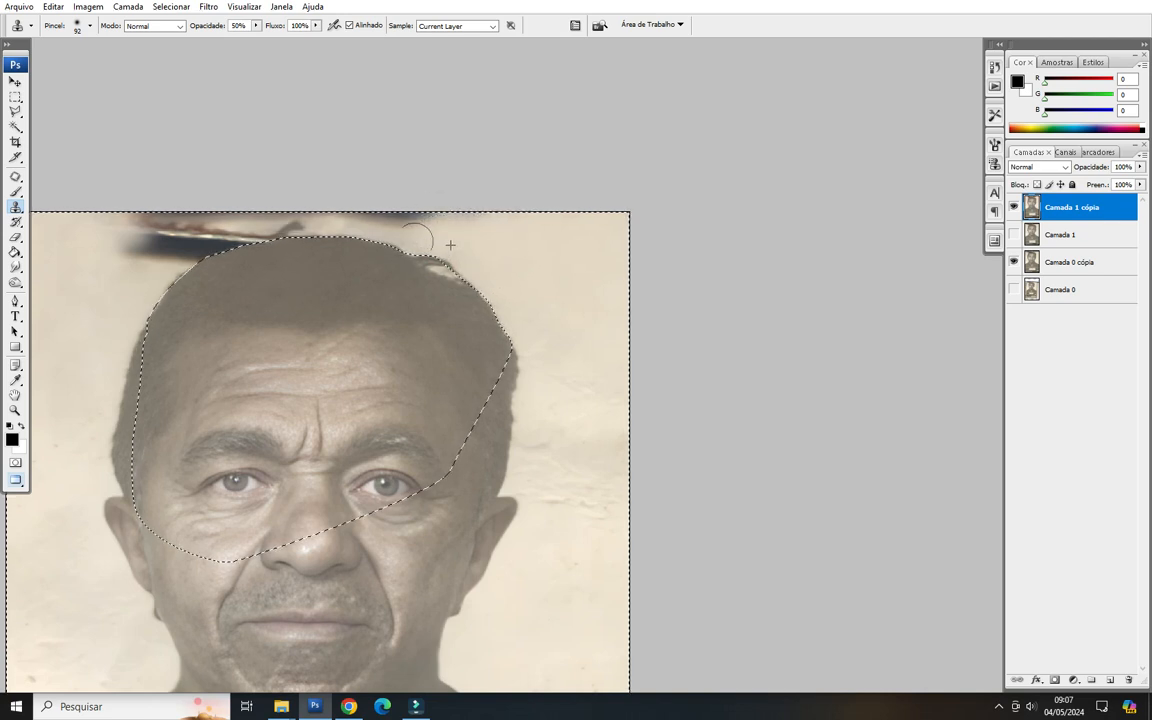
mouse_move(476, 263)
left_mouse_down()
mouse_move(410, 238)
mouse_move(640, 287)
left_mouse_up()
mouse_move(550, 262)
left_mouse_down()
mouse_move(591, 272)
mouse_move(565, 274)
mouse_move(558, 262)
mouse_move(584, 265)
mouse_move(573, 275)
left_mouse_up()
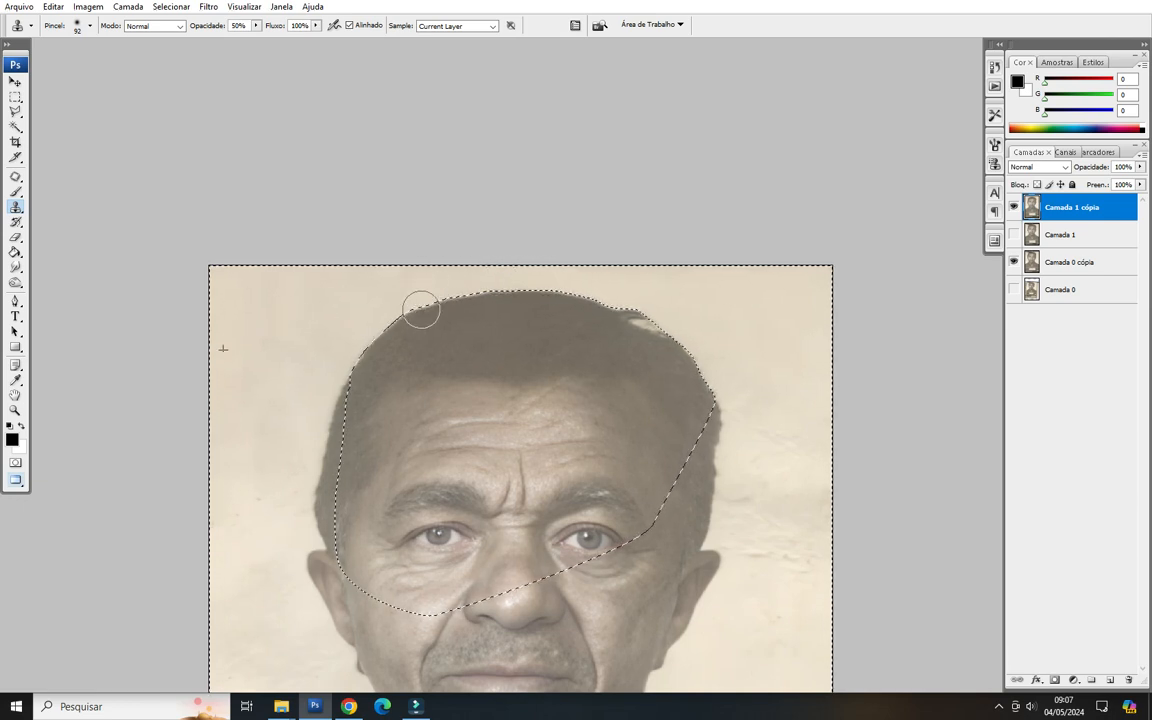
scroll(399, 355, "down", 4)
key("ctrl+d")
Patch the creased background beside the right side of the hair and smooth it with the Clone Stamp.
left_click_drag(562, 207, 263, 143)
scroll(485, 205, "up", 4)
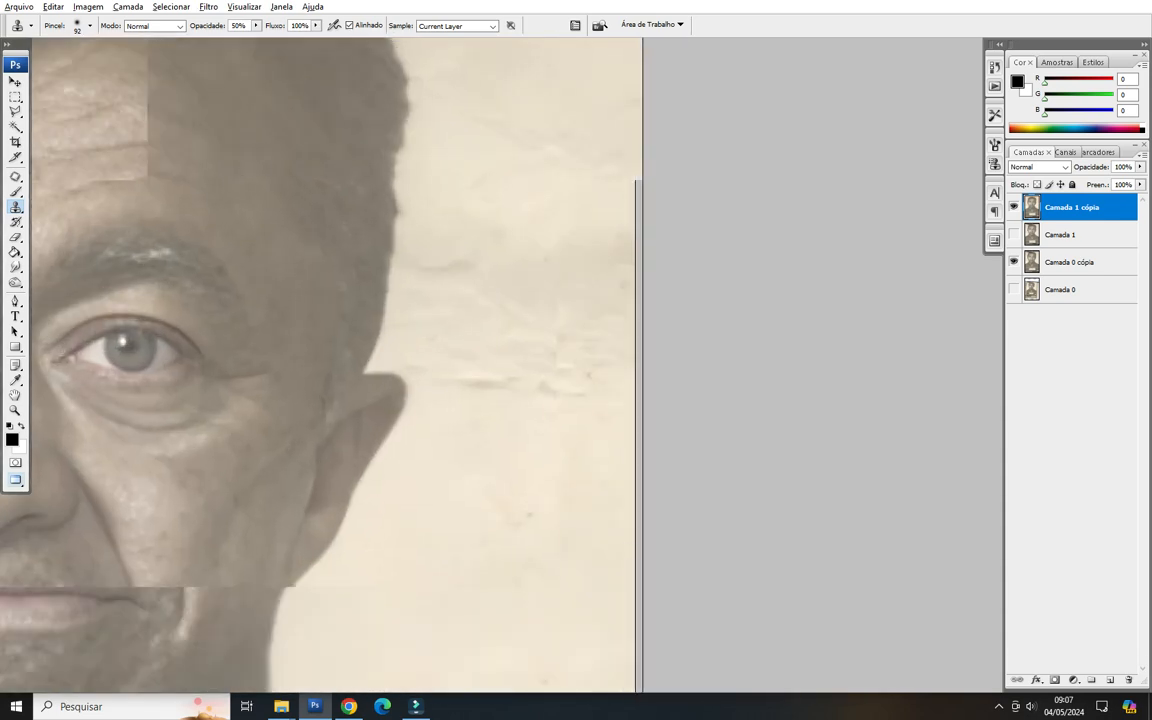
left_click_drag(486, 186, 314, 434)
key("j")
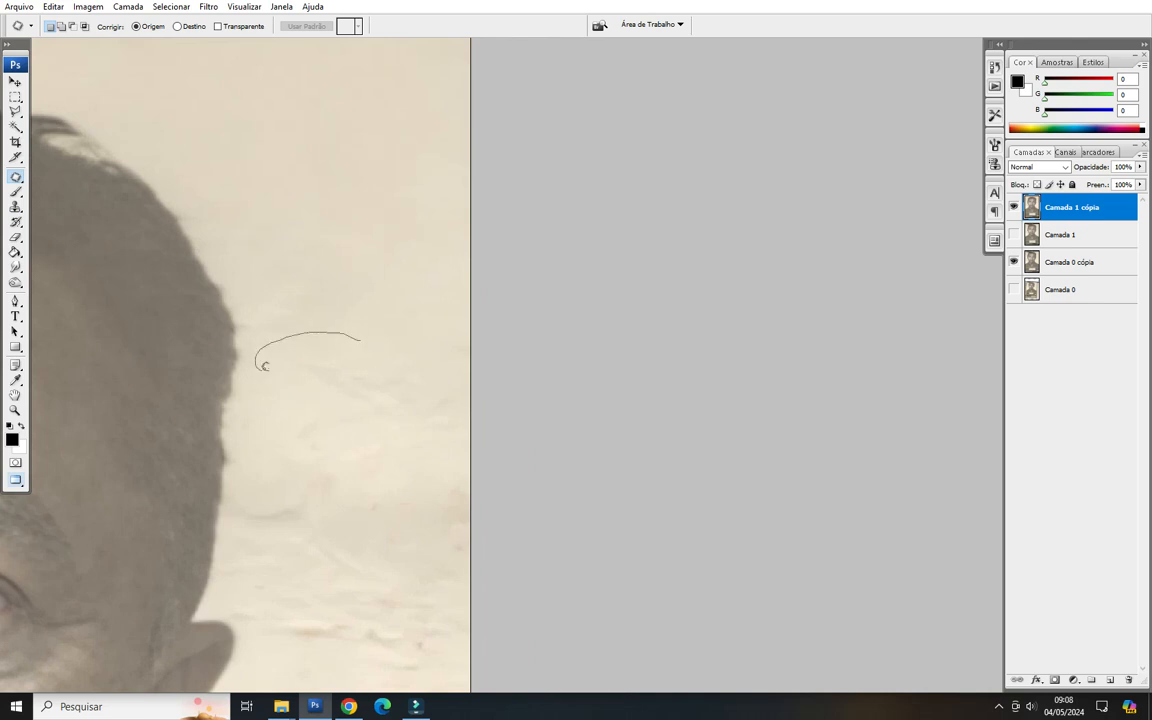
left_click_drag(466, 382, 452, 276)
left_click_drag(340, 400, 374, 306)
key("ctrl+d")
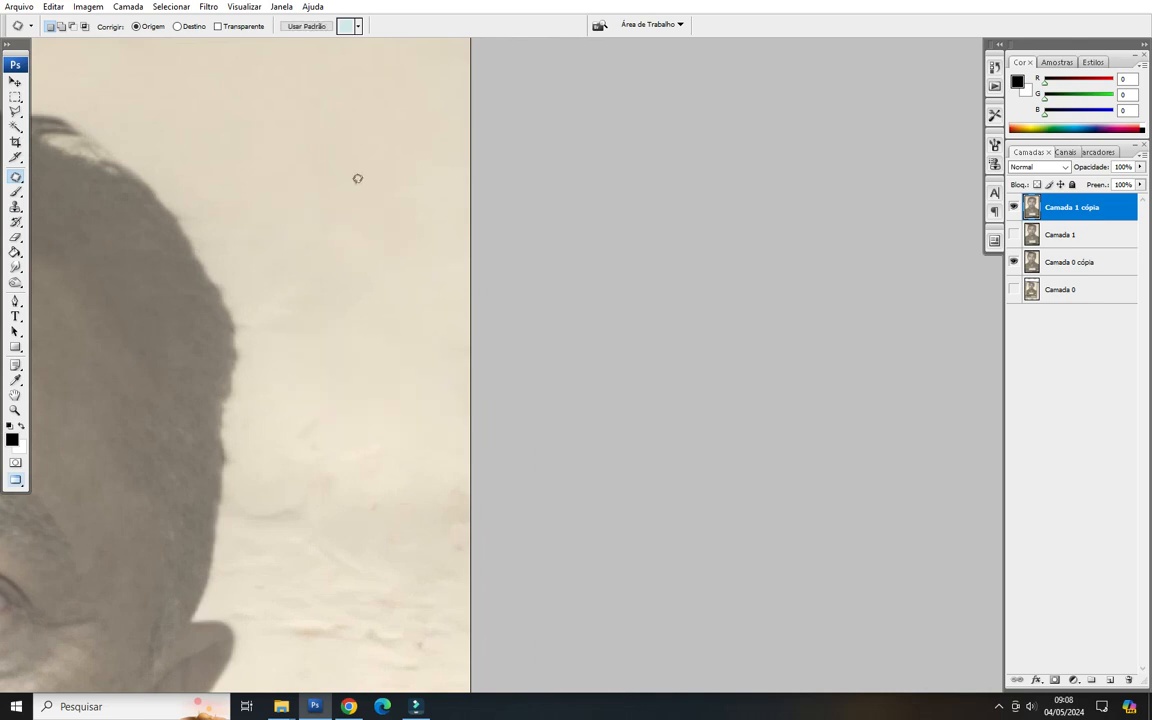
key("s")
mouse_move(346, 257)
left_mouse_down()
mouse_move(303, 339)
mouse_move(255, 285)
mouse_move(262, 213)
mouse_move(227, 187)
mouse_move(219, 204)
left_mouse_up()
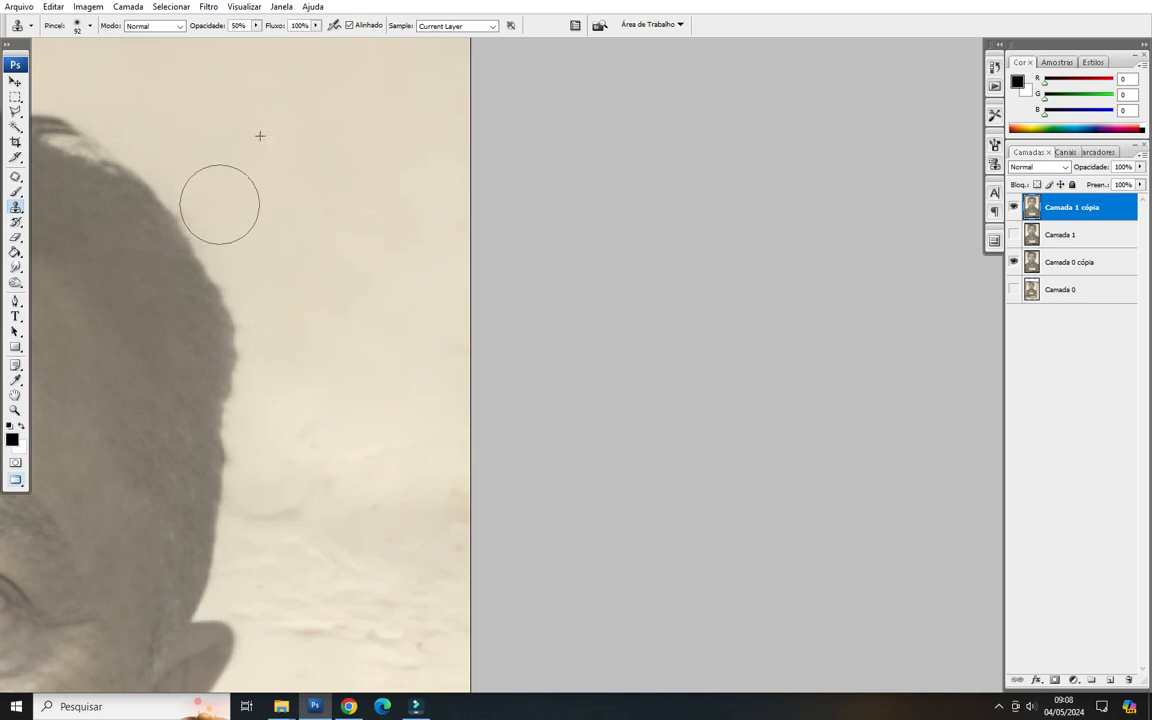
Patch the creases and stains in the background between the right side of the head and the photo's edge, above the ear.
key("ctrl+plus")
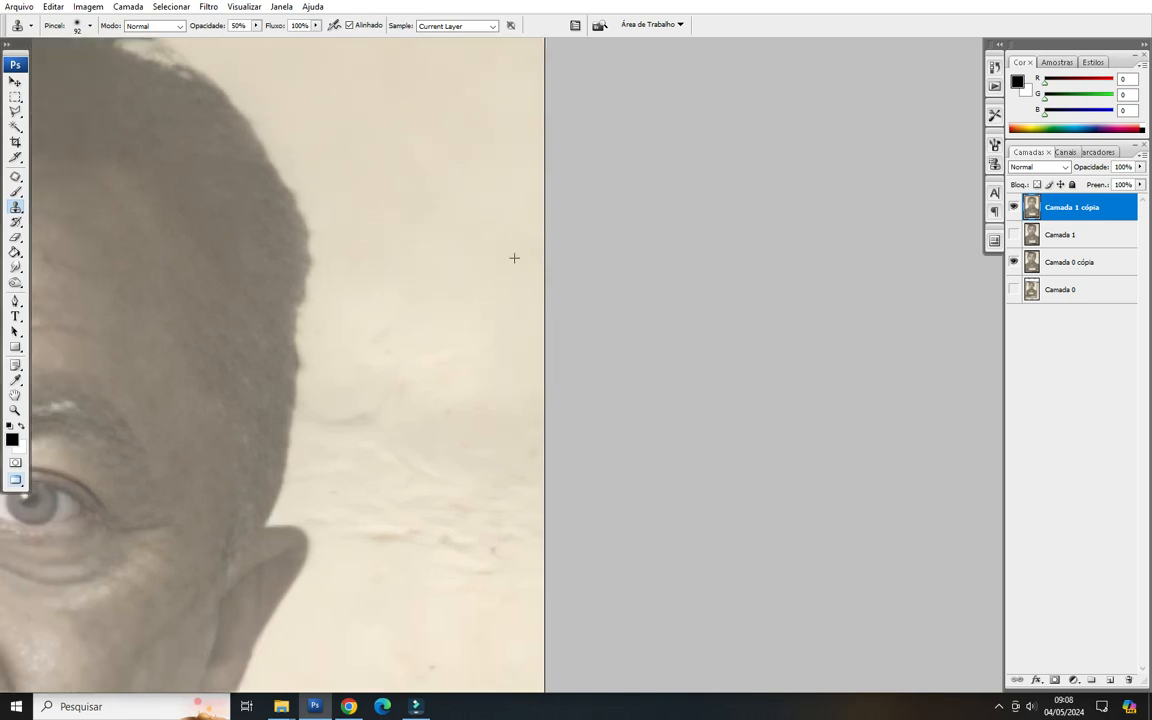
key("j")
mouse_move(456, 406)
left_mouse_down()
mouse_move(525, 257)
mouse_move(340, 297)
left_mouse_up()
left_click_drag(417, 427, 456, 406)
left_click_drag(442, 341, 433, 174)
key("ctrl+d")
mouse_move(492, 430)
left_mouse_down()
mouse_move(601, 342)
mouse_move(589, 330)
left_mouse_up()
left_click_drag(568, 332, 568, 221)
left_click_drag(520, 336, 494, 279)
mouse_move(442, 399)
left_mouse_down()
mouse_move(482, 386)
mouse_move(544, 172)
left_mouse_up()
left_click_drag(588, 246, 447, 288)
left_click_drag(538, 392, 638, 258)
left_click_drag(545, 340, 598, 290)
key("ctrl+d")
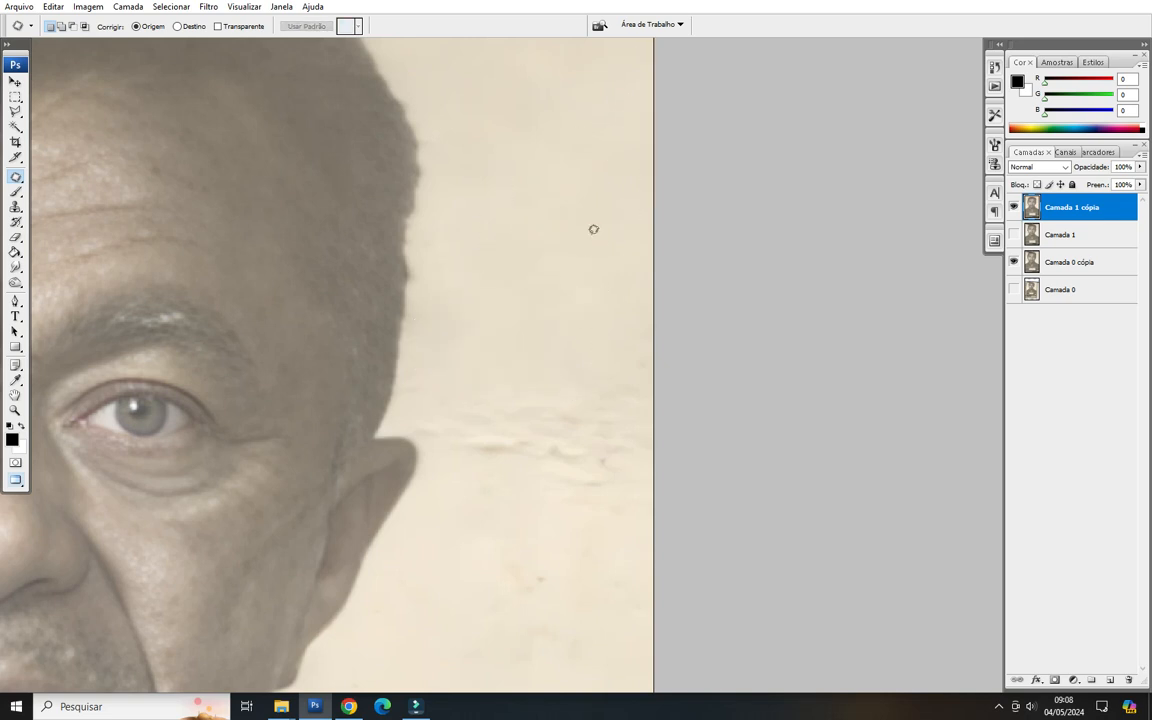
Clone clean background over the remaining creases and reddish specks beside the ear on the photo's right side.
key("s")
left_click(600, 241, "alt")
mouse_move(651, 358)
left_mouse_down()
mouse_move(594, 445)
mouse_move(640, 420)
mouse_move(586, 342)
mouse_move(519, 509)
mouse_move(473, 465)
mouse_move(405, 350)
left_mouse_up()
left_click(644, 247, "alt")
left_click(606, 290, "alt")
left_click(655, 512)
left_click(571, 134, "alt")
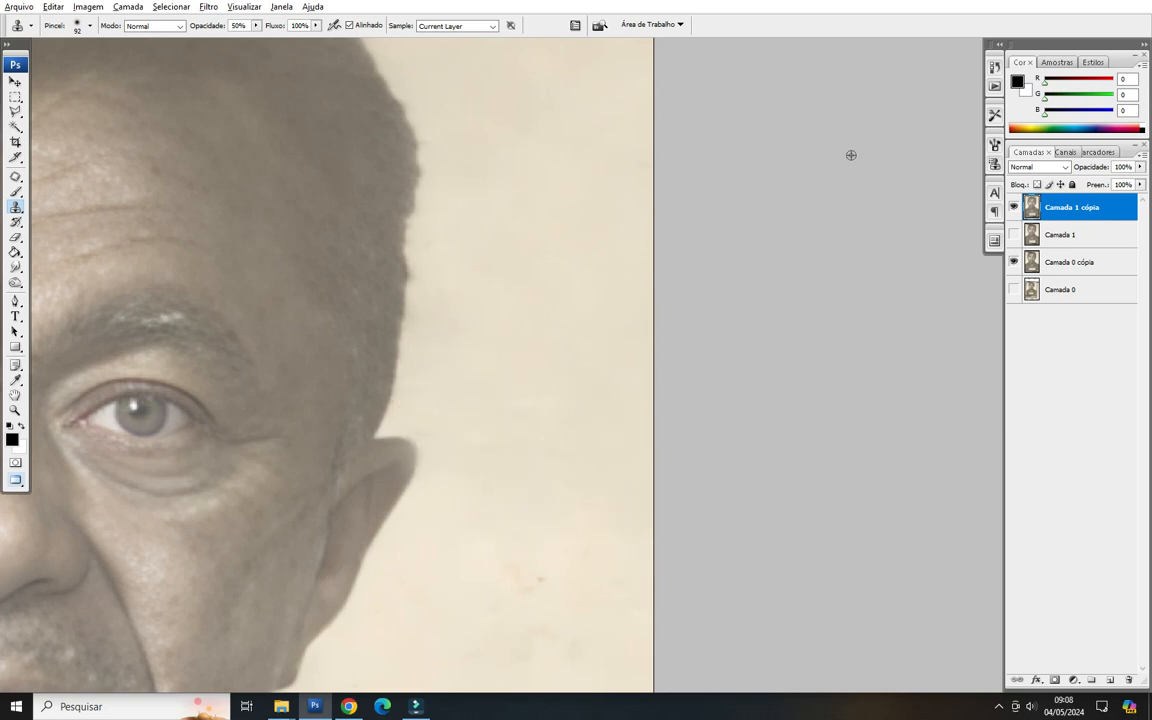
key("ctrl+z")
left_click(496, 334, "alt")
mouse_move(483, 434)
left_mouse_down()
mouse_move(440, 406)
mouse_move(512, 465)
left_mouse_up()
left_click_drag(550, 553, 540, 590)
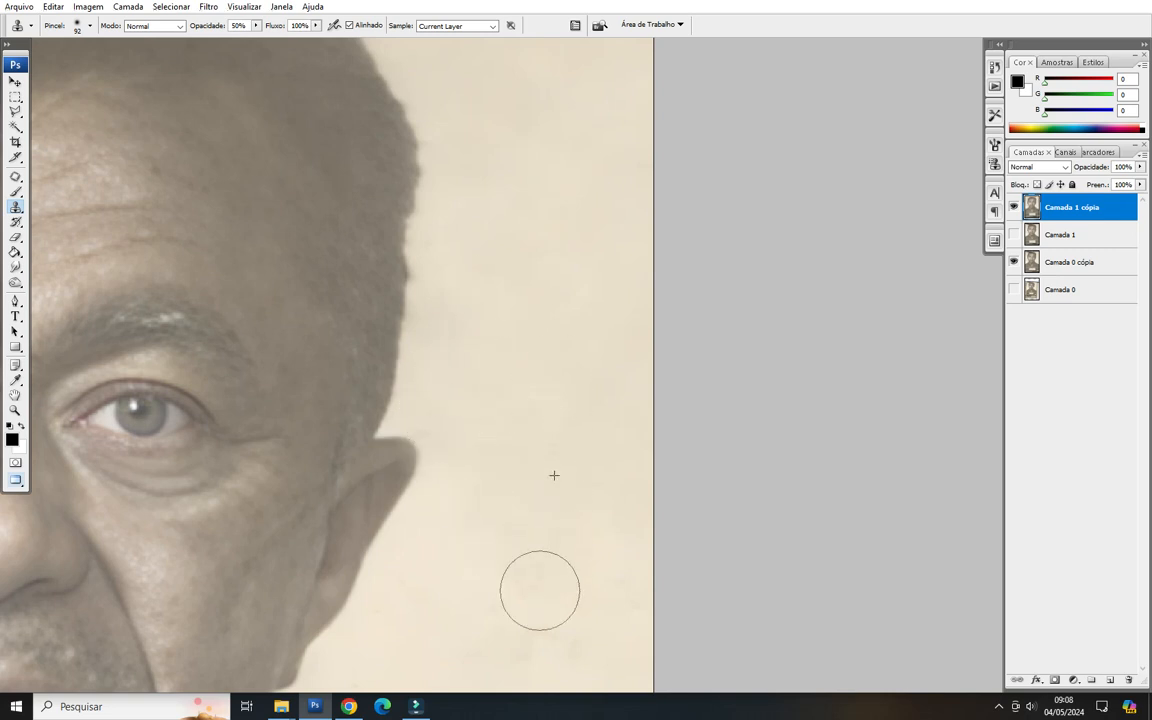
Set the Clone Stamp flow to 50% and even out the background next to the right ear and earlobe.
left_click_drag(292, 25, 340, 31)
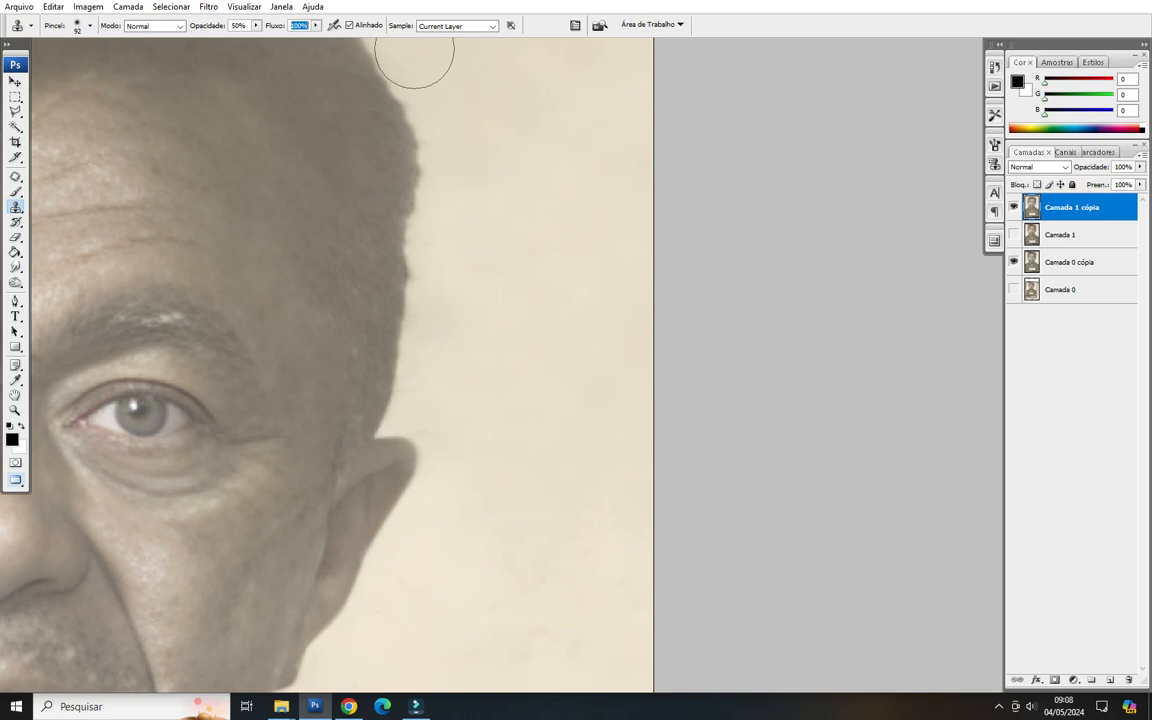
left_click_drag(470, 391, 550, 76)
mouse_move(601, 249)
left_mouse_down()
mouse_move(593, 325)
mouse_move(560, 320)
left_mouse_up()
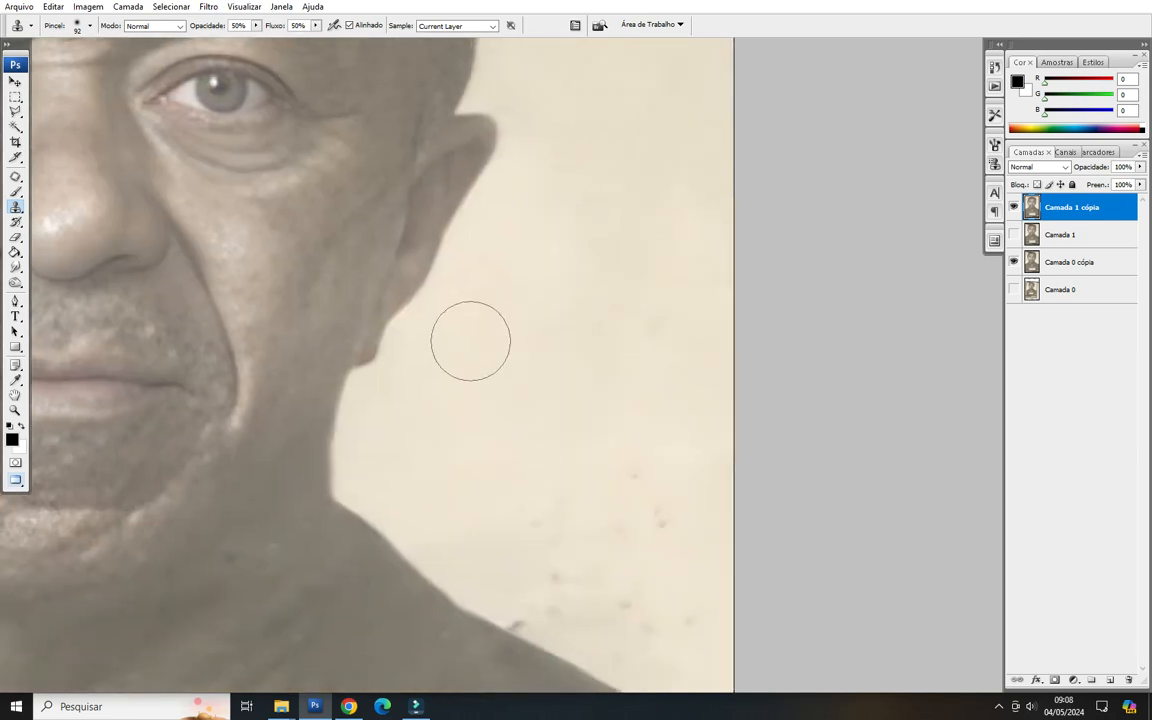
left_click(499, 272, "alt")
left_click(507, 286)
left_click(505, 271, "alt")
left_click(477, 281)
mouse_move(470, 306)
left_mouse_down()
mouse_move(476, 321)
mouse_move(441, 404)
mouse_move(571, 319)
mouse_move(537, 306)
left_mouse_up()
Clone clean background over the uneven patches and specks between the right ear and the photo's edge.
left_click(564, 251, "alt")
left_click_drag(607, 297, 588, 339)
left_click(557, 270, "alt")
left_click(588, 325)
left_click(599, 393, "alt")
mouse_move(610, 475)
left_mouse_down()
mouse_move(628, 430)
mouse_move(675, 409)
left_mouse_up()
Patch the specks and stains on the light background just above the right shoulder.
left_click_drag(576, 446, 483, 316)
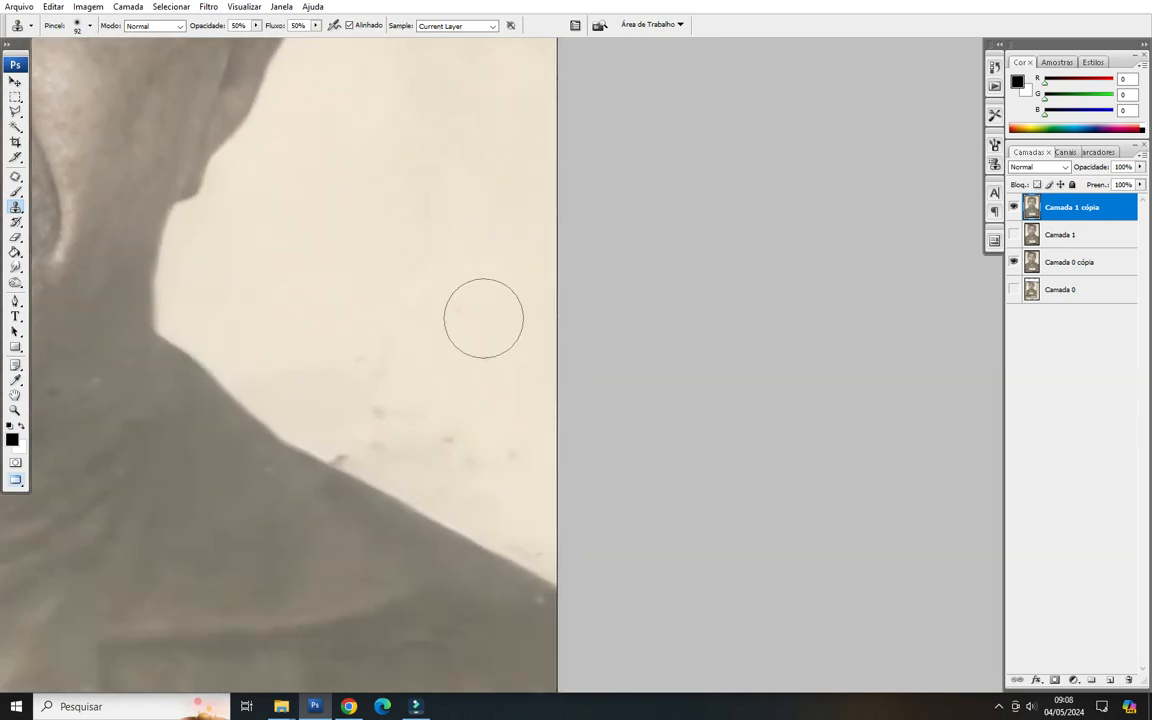
key("j")
left_click_drag(441, 268, 500, 378)
left_click(422, 322)
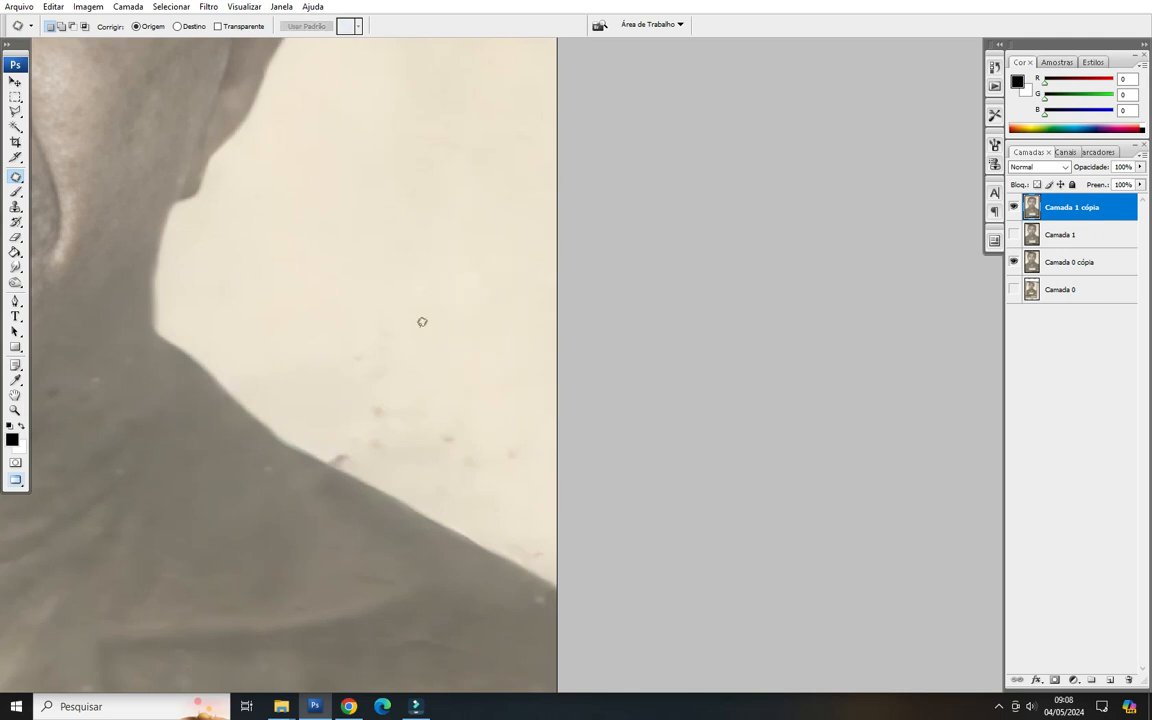
left_click_drag(370, 383, 433, 362)
left_click_drag(410, 360, 441, 250)
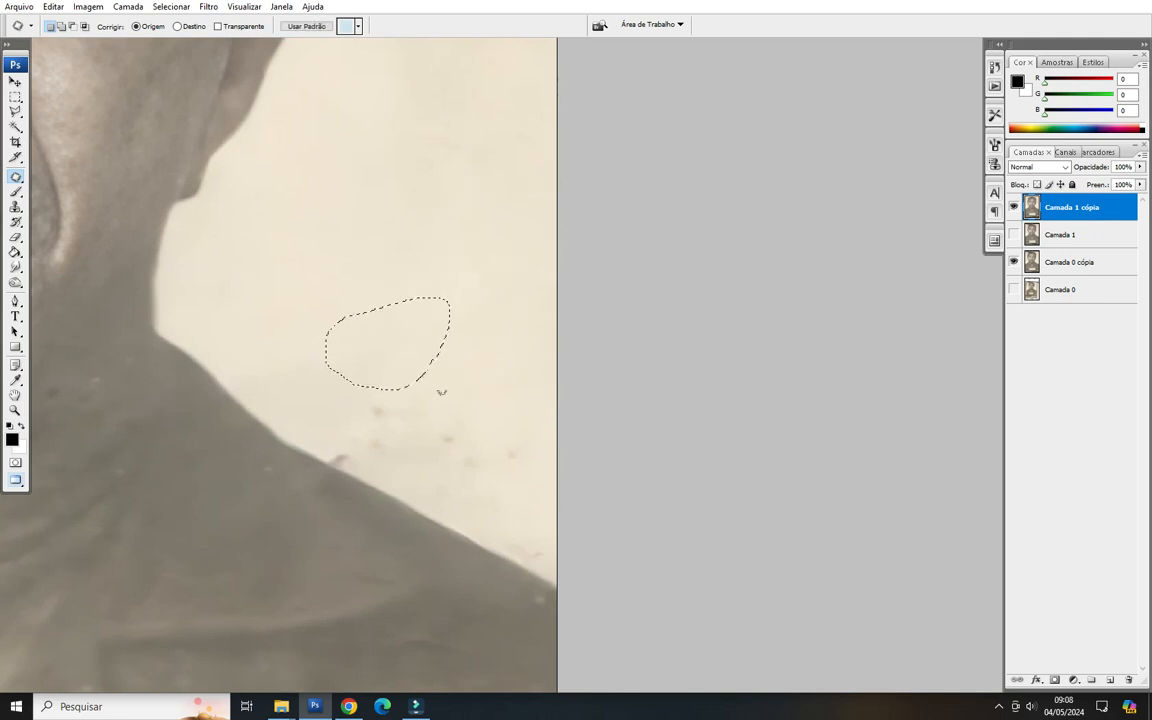
left_click_drag(418, 454, 443, 415)
left_click_drag(400, 420, 455, 244)
left_click(429, 374)
left_click_drag(523, 465, 504, 303)
key("ctrl+d")
Reduce the Clone Stamp brush to 31 px and clone away the marks along the right shoulder's outline.
left_click_drag(428, 362, 363, 275)
key("s")
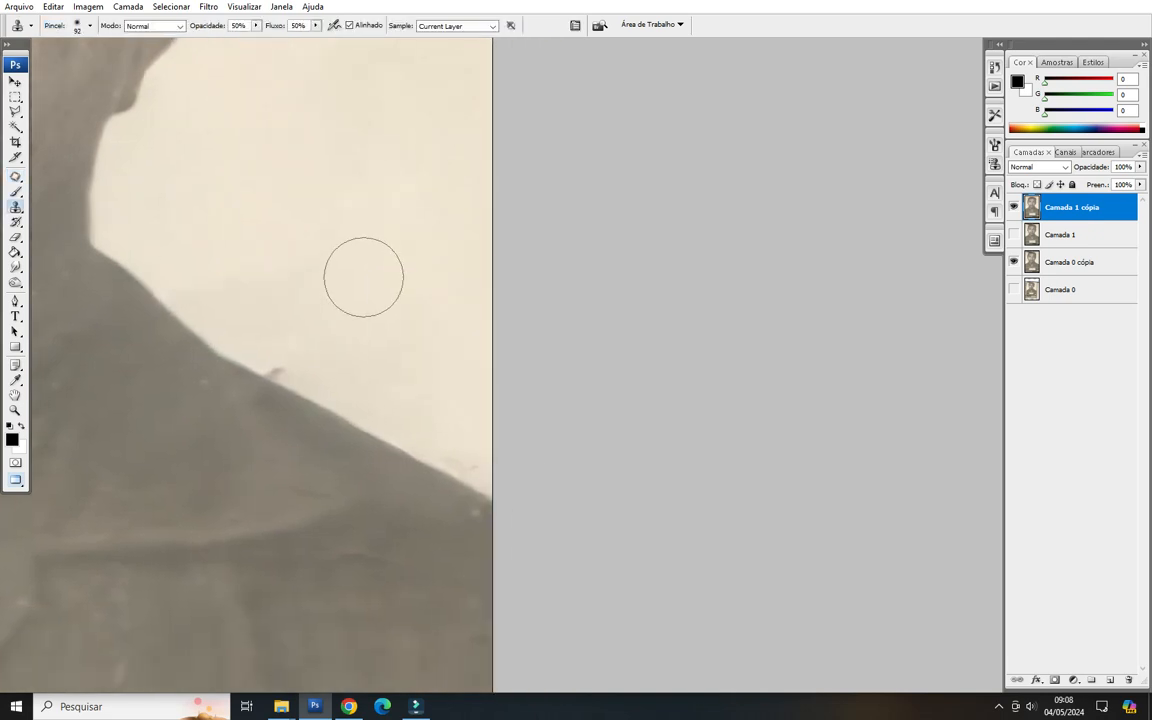
right_click(363, 277)
key("Return")
right_click(364, 308)
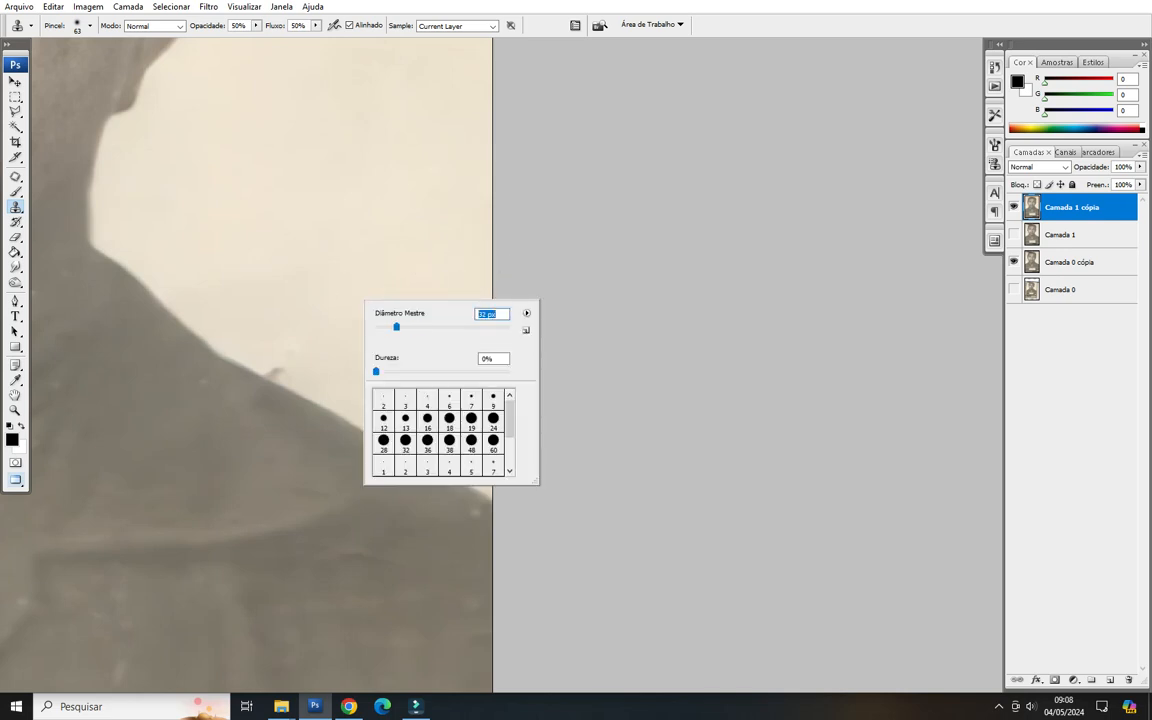
key("Return")
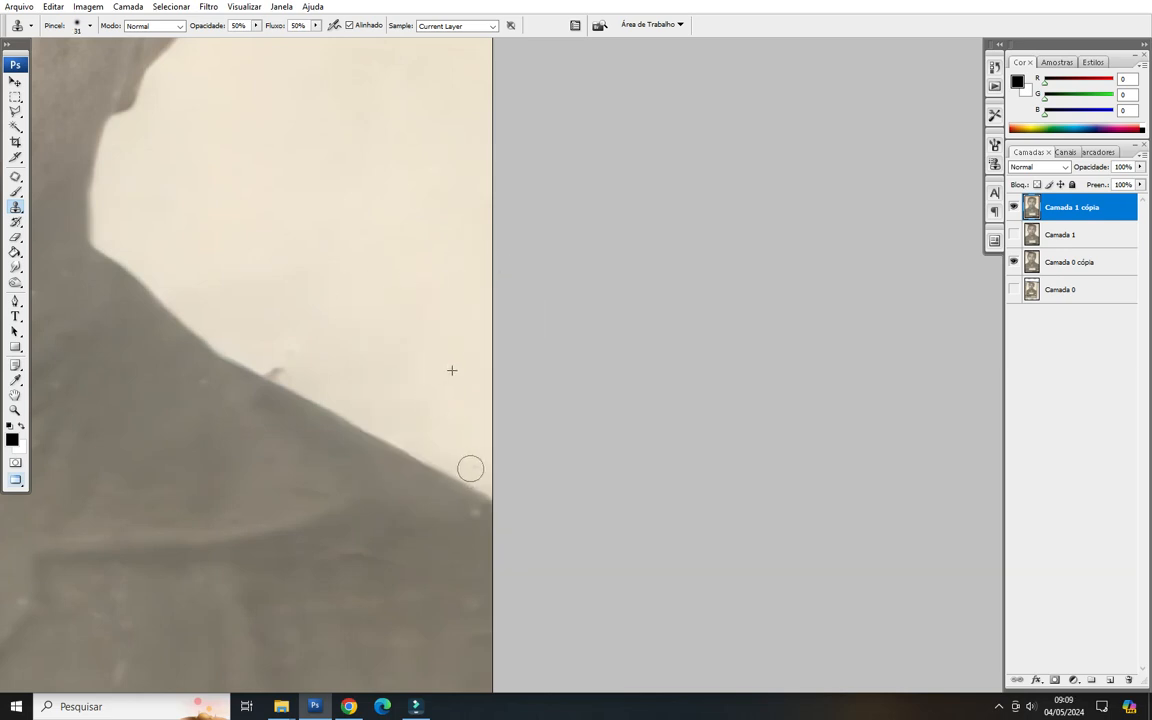
left_click_drag(501, 478, 451, 453)
left_click_drag(388, 343, 455, 374)
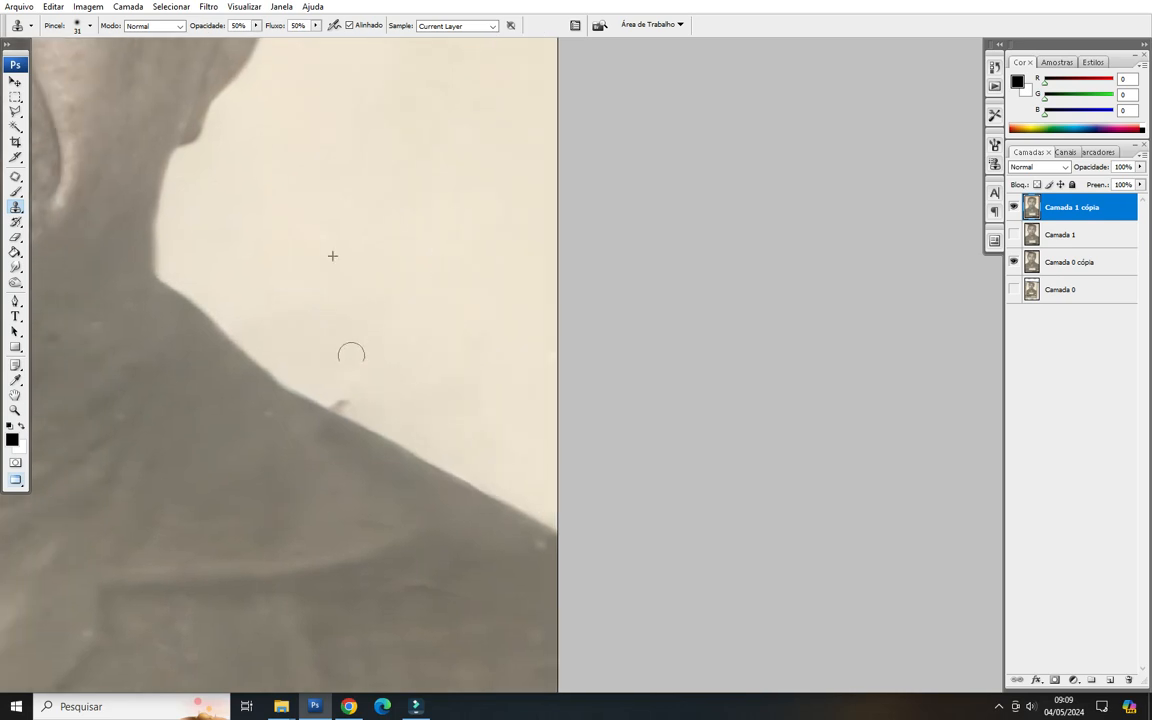
left_click_drag(357, 350, 402, 359)
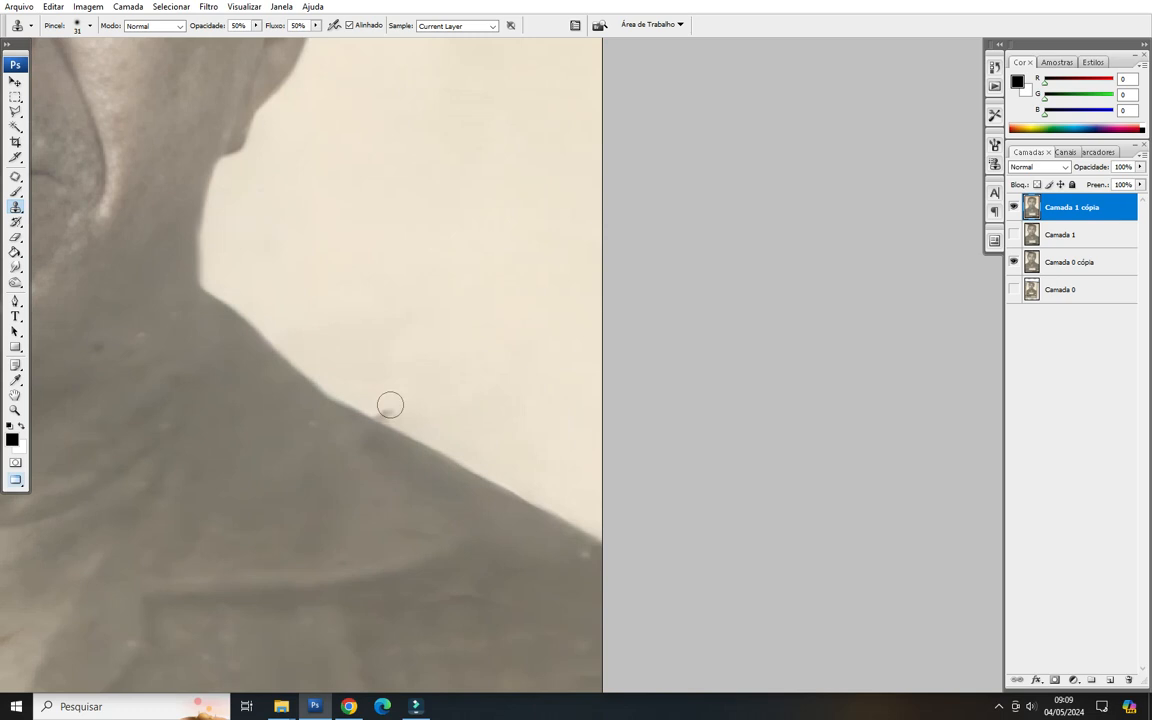
left_click_drag(398, 410, 395, 415)
mouse_move(379, 409)
left_mouse_down()
mouse_move(409, 415)
mouse_move(329, 205)
left_mouse_up()
left_click_drag(465, 323, 453, 322)
Patch the light and dark specks on the neck beneath the right side of the jaw.
left_click_drag(180, 189, 375, 306)
left_click(369, 306, "alt")
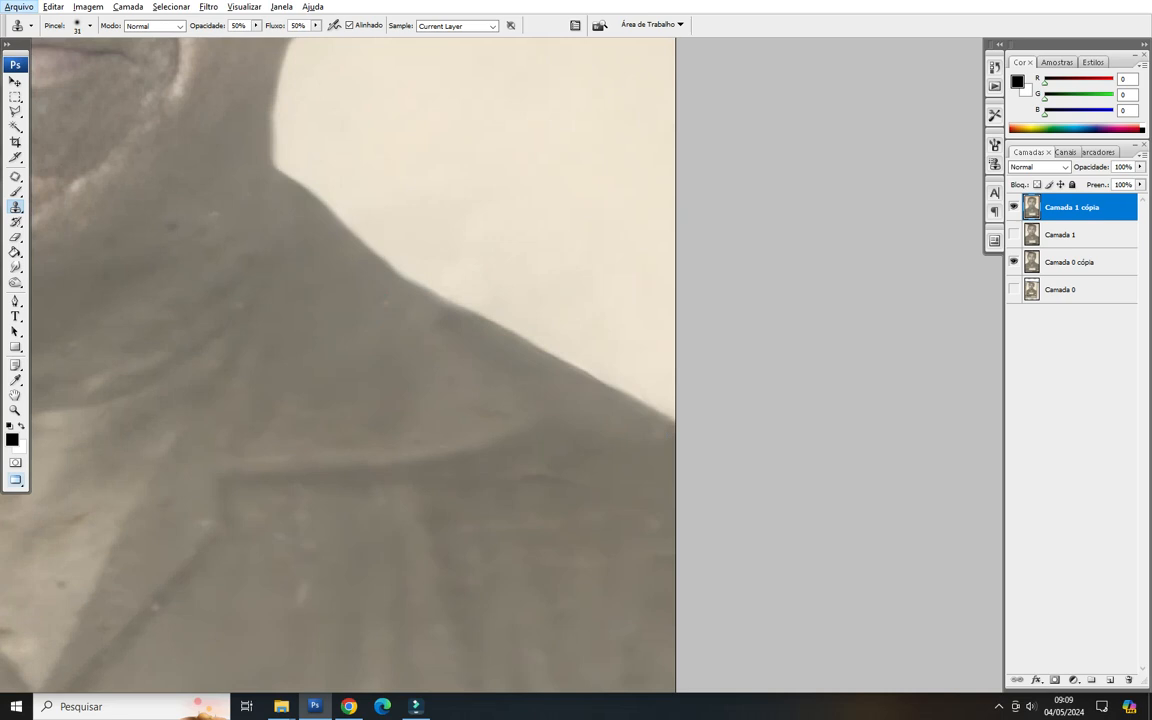
left_click_drag(223, 301, 376, 335)
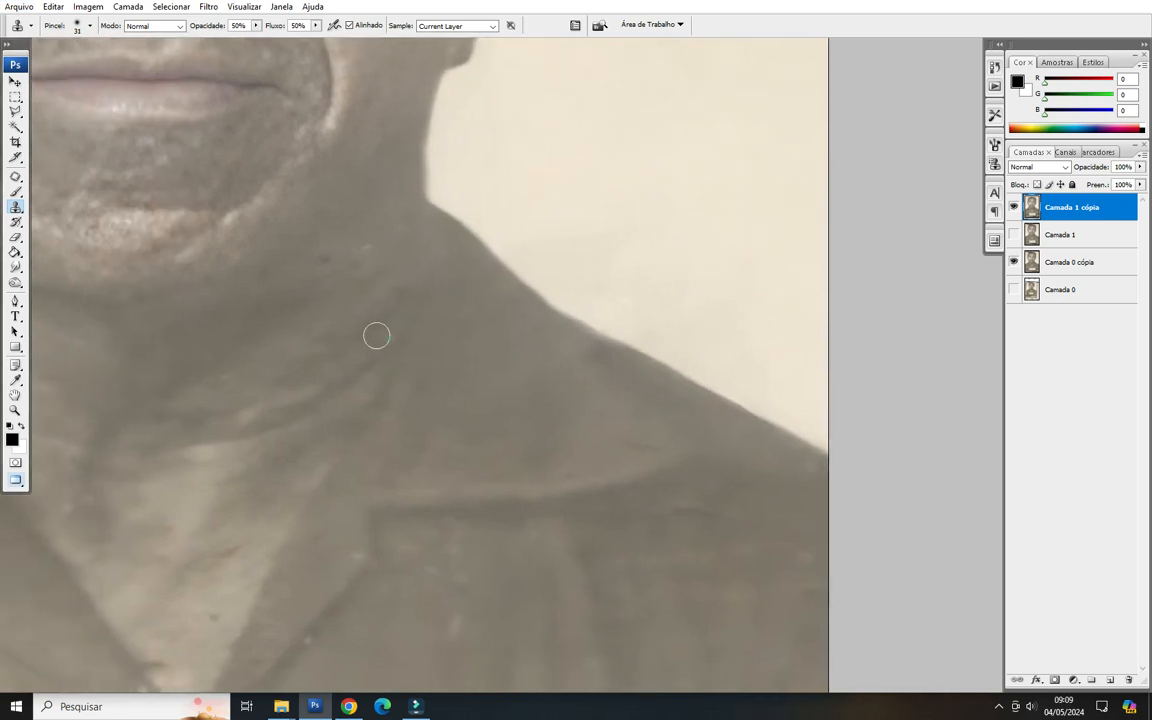
key("alt+space")
left_click_drag(436, 305, 460, 396)
key("j")
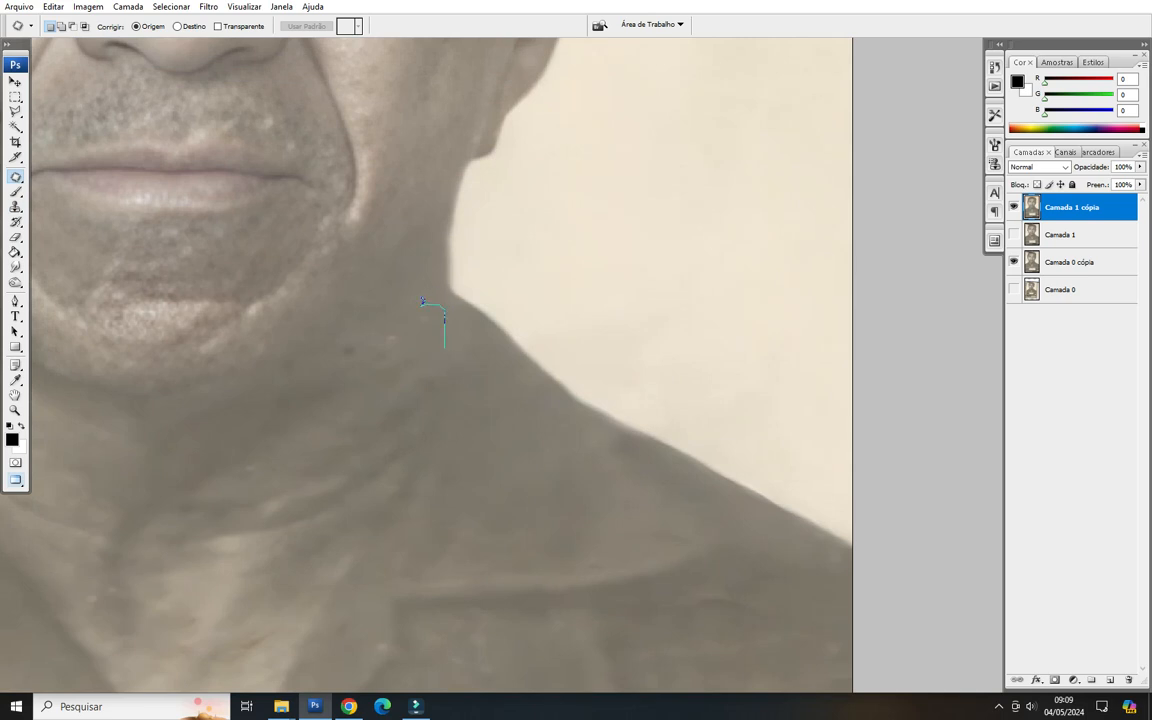
left_click_drag(382, 346, 408, 352)
left_click_drag(400, 344, 450, 358)
key("ctrl+d")
left_click_drag(377, 366, 381, 359)
left_click_drag(373, 350, 487, 427)
key("ctrl+d")
Patch the small specks on the shirt's right collar and shoulder.
mouse_move(604, 500)
left_mouse_down()
mouse_move(463, 240)
mouse_move(419, 242)
left_mouse_up()
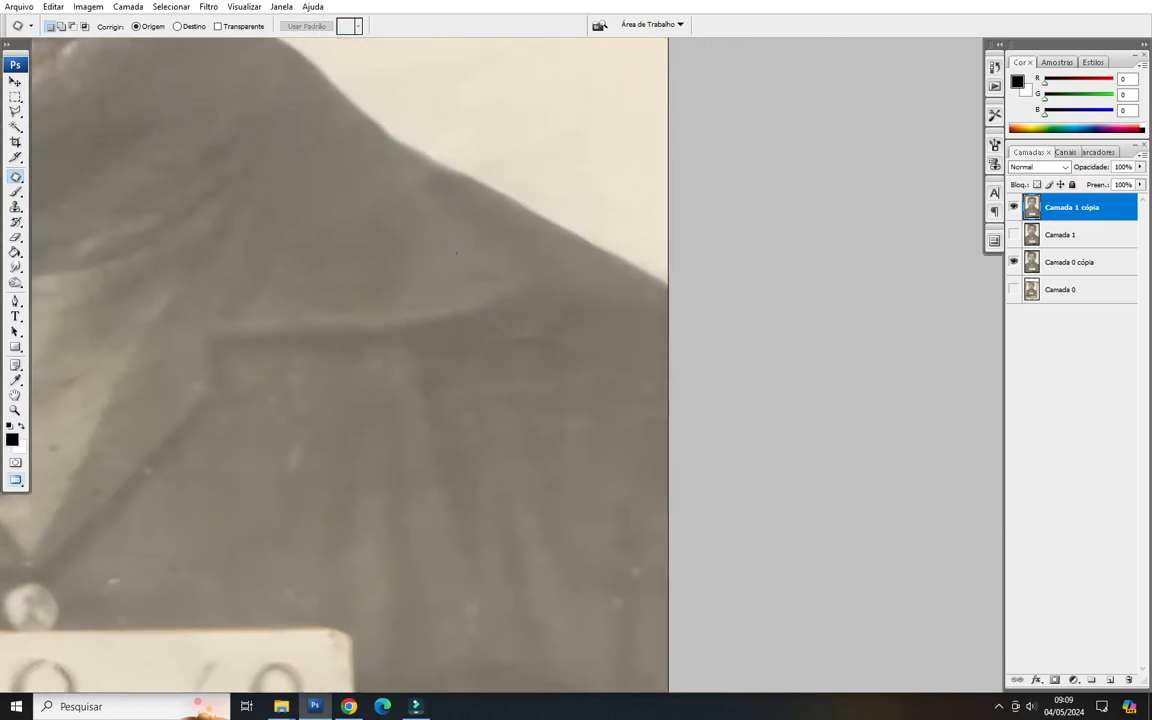
mouse_move(537, 285)
left_mouse_down()
mouse_move(370, 227)
mouse_move(452, 259)
mouse_move(427, 237)
left_mouse_up()
key("ctrl+d")
left_click_drag(432, 245, 377, 238)
key("ctrl+d")
left_click_drag(516, 265, 468, 235)
left_click_drag(484, 247, 364, 236)
key("ctrl+d")
left_click_drag(401, 308, 440, 294)
left_click_drag(430, 299, 401, 297)
key("ctrl+d")
Patch the stain on the light background between the left shoulder and the neck.
left_click_drag(189, 453, 447, 265)
scroll(400, 350, "down", 3)
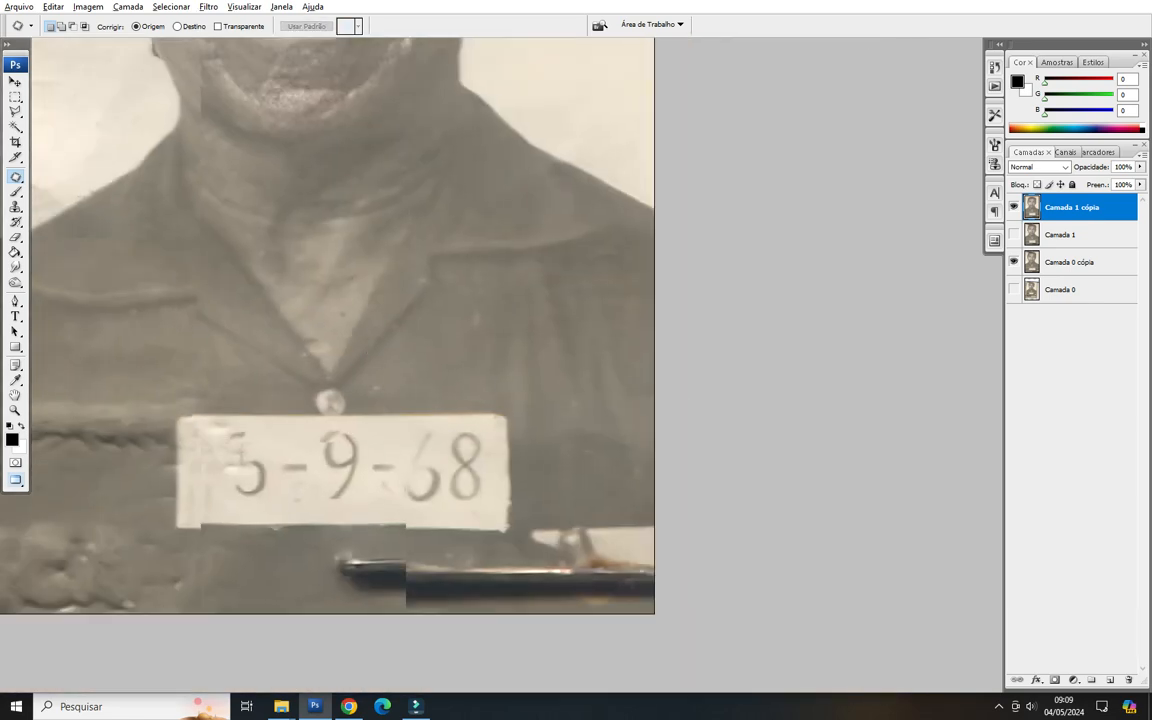
scroll(355, 480, "down", 3)
key("alt+space")
mouse_move(239, 293)
left_mouse_down()
mouse_move(493, 429)
mouse_move(408, 447)
left_mouse_up()
scroll(432, 385, "up", 5)
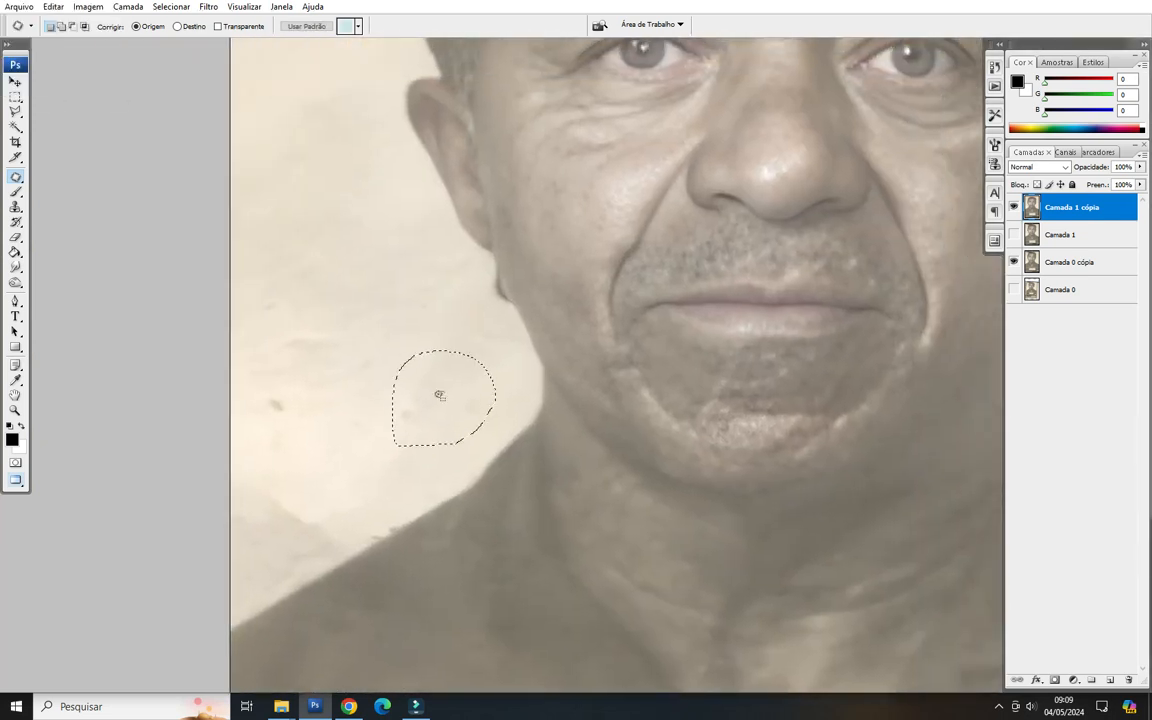
scroll(437, 393, "down", 3)
mouse_move(437, 393)
left_mouse_down()
mouse_move(397, 491)
mouse_move(289, 286)
mouse_move(321, 230)
left_mouse_up()
key("ctrl+d")
Patch the blemishes on the light background to the left of the head, around ear height.
mouse_move(320, 121)
left_mouse_down()
mouse_move(372, 373)
mouse_move(376, 360)
left_mouse_up()
left_click_drag(382, 418, 362, 372)
key("ctrl+d")
left_click_drag(320, 509, 298, 512)
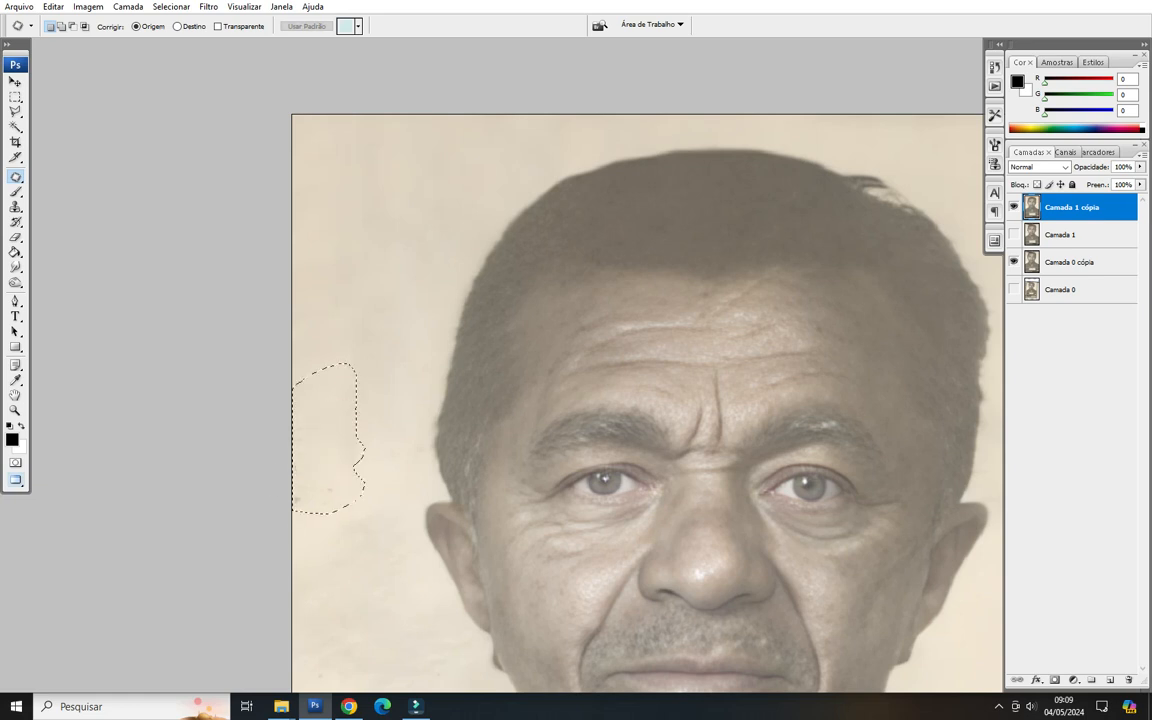
key("ctrl+plus")
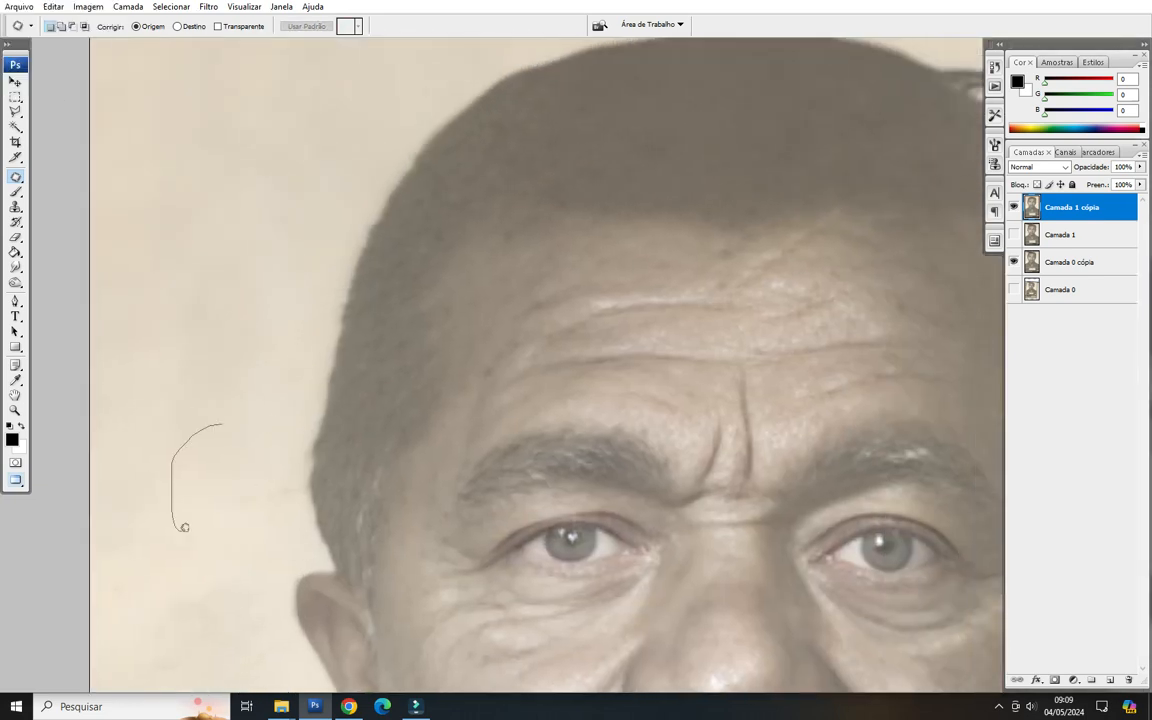
mouse_move(301, 498)
left_mouse_down()
mouse_move(283, 338)
mouse_move(440, 117)
left_mouse_up()
key("ctrl+d")
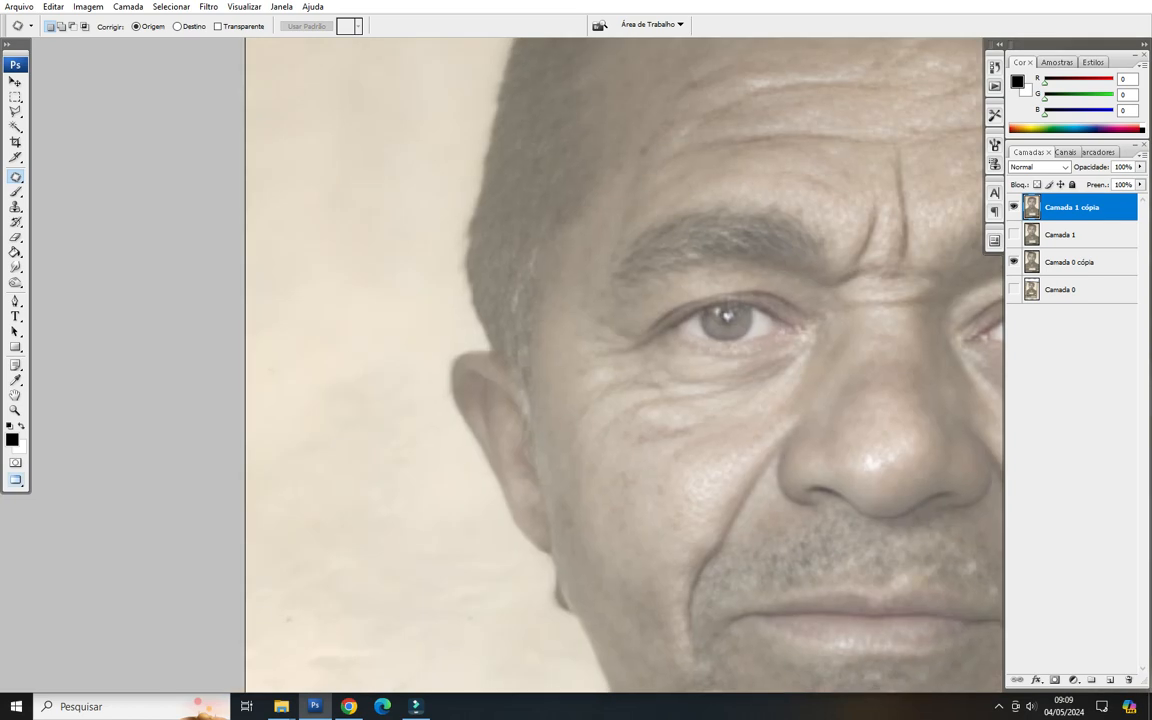
Patch the faint stains on the light background beside the left ear.
left_click_drag(387, 400, 393, 372)
left_click_drag(360, 368, 361, 112)
key("ctrl+d")
mouse_move(361, 328)
left_mouse_down()
mouse_move(97, 421)
mouse_move(128, 510)
left_mouse_up()
left_click_drag(294, 506, 345, 428)
left_click_drag(336, 420, 355, 238)
key("ctrl+d")
left_click_drag(321, 248, 271, 364)
left_click_drag(421, 281, 401, 188)
left_click_drag(386, 262, 350, 108)
key("ctrl+d")
Patch the blotches on the light background just below the left ear, beside the jaw.
left_click_drag(381, 433, 391, 325)
mouse_move(391, 325)
left_mouse_down()
mouse_move(383, 260)
mouse_move(236, 291)
mouse_move(238, 428)
left_mouse_up()
left_click_drag(391, 390, 391, 335)
left_click_drag(357, 362, 357, 200)
key("ctrl+d")
mouse_move(388, 263)
left_mouse_down()
mouse_move(347, 402)
mouse_move(485, 449)
left_mouse_up()
left_click_drag(432, 241, 430, 242)
left_click_drag(425, 320, 345, 155)
key("ctrl+d")
mouse_move(400, 380)
left_mouse_down()
mouse_move(370, 284)
mouse_move(400, 320)
mouse_move(290, 355)
mouse_move(392, 400)
mouse_move(350, 205)
left_mouse_up()
key("ctrl+d")
mouse_move(312, 427)
left_mouse_down()
mouse_move(211, 387)
mouse_move(286, 471)
mouse_move(316, 303)
left_mouse_up()
key("ctrl+d")
Patch the uneven spots along the photo's left edge, between jaw height and the shoulder.
left_click_drag(424, 288, 305, 386)
left_click_drag(362, 432, 263, 306)
key("ctrl+d")
left_click_drag(285, 440, 327, 310)
left_click_drag(262, 443, 241, 367)
mouse_move(130, 485)
left_mouse_down()
mouse_move(252, 470)
mouse_move(311, 311)
left_mouse_up()
key("ctrl+d")
left_click_drag(226, 358, 372, 292)
left_click_drag(358, 463, 422, 293)
left_click_drag(350, 425, 252, 263)
key("ctrl+d")
Patch the remaining blotches on the light background above the left shoulder.
left_click_drag(253, 369, 365, 281)
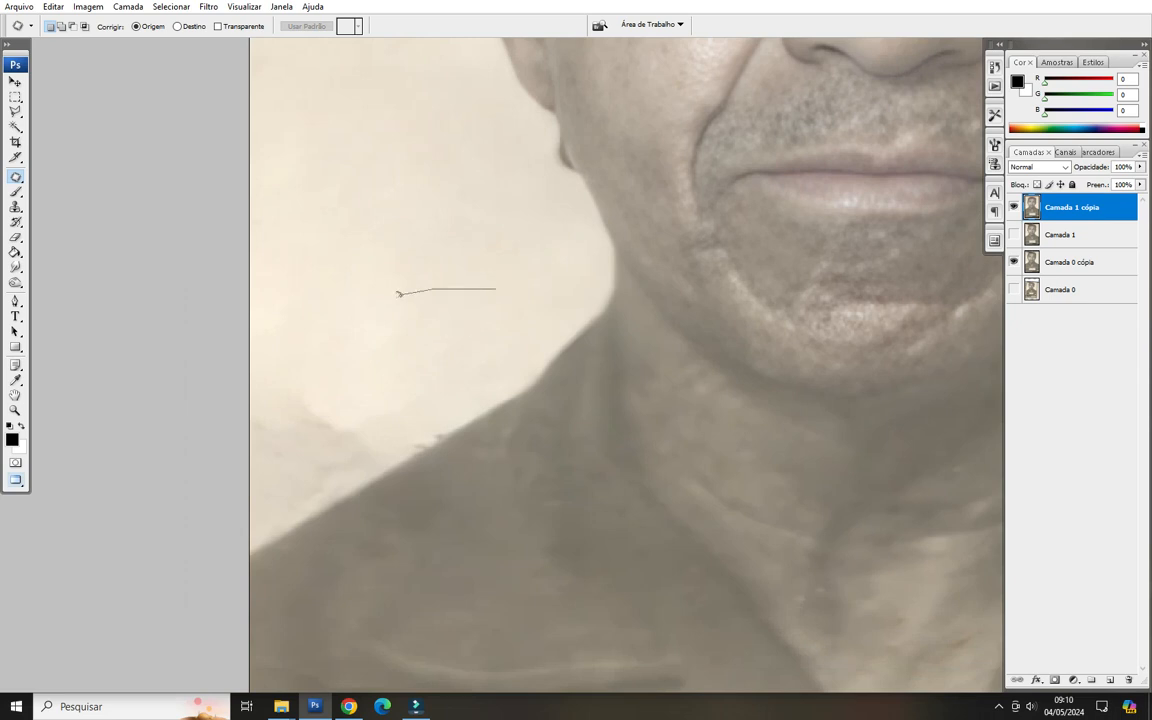
left_click_drag(470, 380, 538, 312)
left_click_drag(450, 340, 415, 182)
mouse_move(430, 246)
left_mouse_down()
mouse_move(337, 373)
mouse_move(421, 375)
left_mouse_up()
left_click_drag(392, 328, 422, 170)
key("ctrl+d")
mouse_move(267, 158)
left_mouse_down()
mouse_move(208, 164)
mouse_move(351, 286)
left_mouse_up()
left_click_drag(272, 282, 354, 272)
key("ctrl+d")
Clone clean background over the grey stain above the left shoulder using a soft 73 px Clone Stamp.
key("s")
right_click(433, 336)
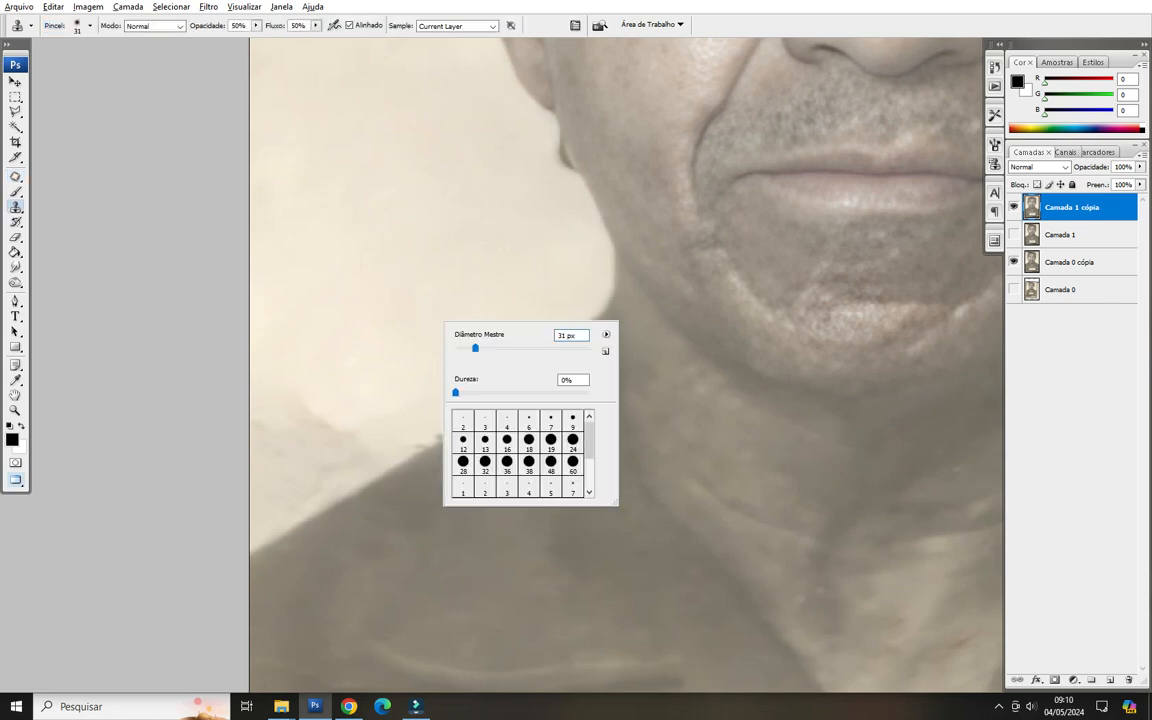
key("Return")
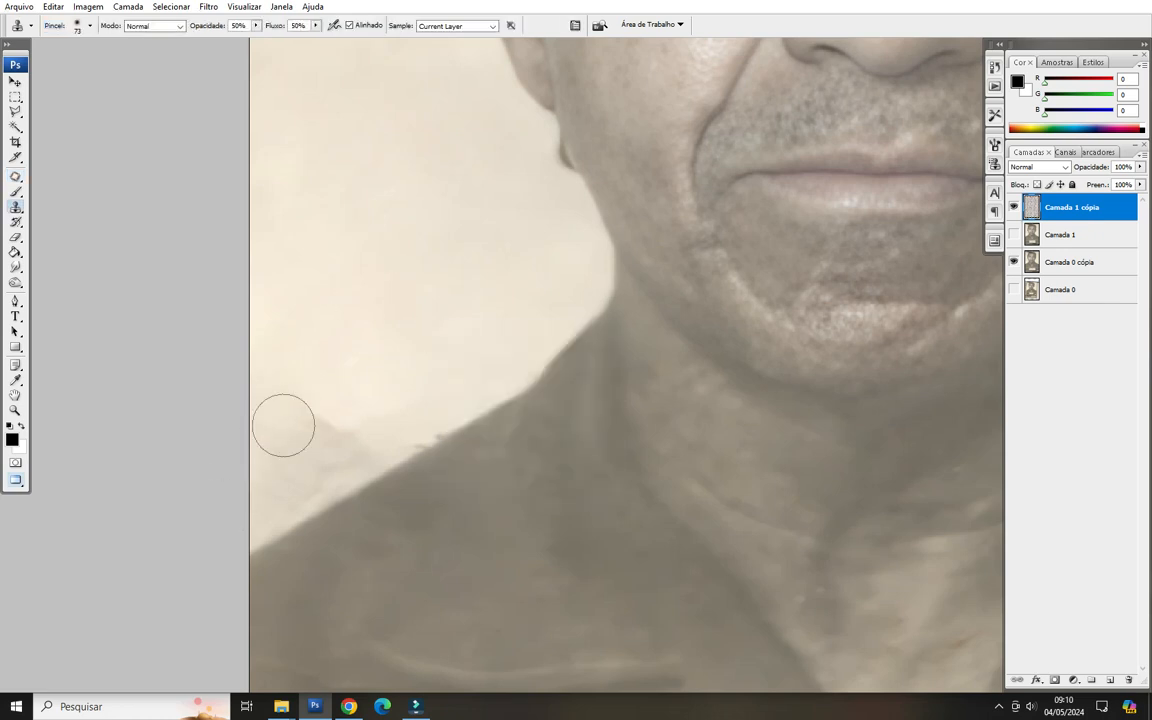
left_click(327, 318, "alt")
mouse_move(338, 424)
left_mouse_down()
mouse_move(324, 427)
mouse_move(352, 432)
left_mouse_up()
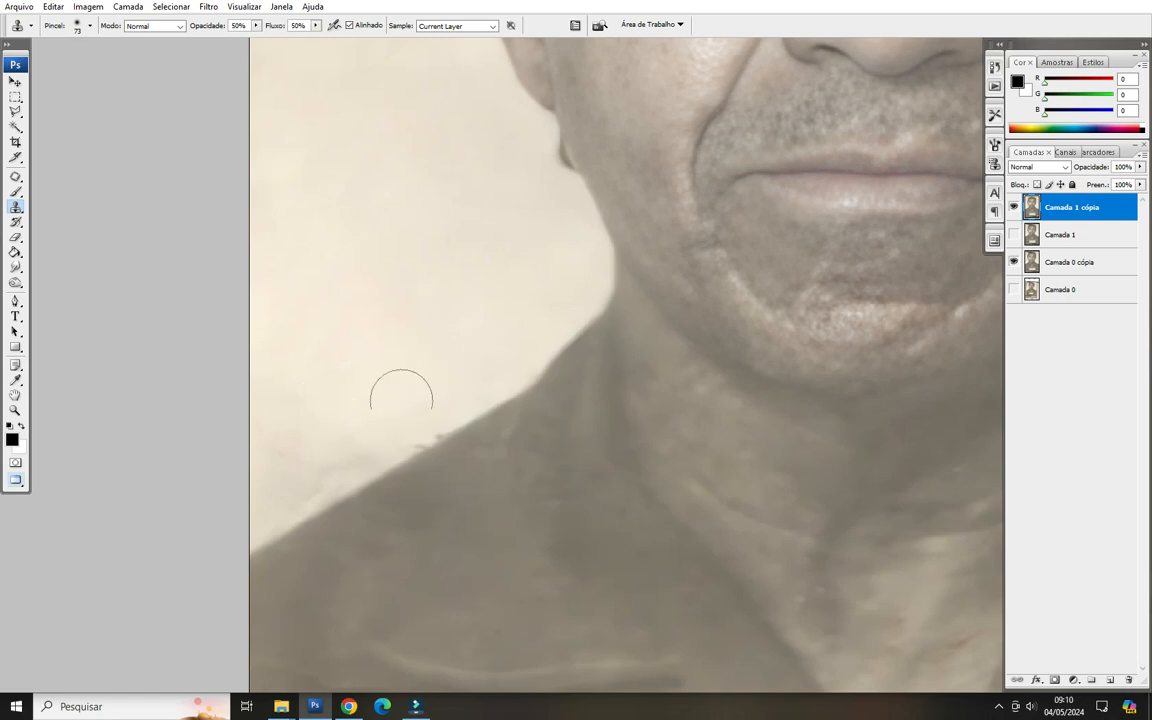
left_click_drag(268, 390, 286, 378)
left_click(350, 247, "alt")
mouse_move(360, 390)
left_mouse_down()
mouse_move(285, 477)
mouse_move(366, 406)
left_mouse_up()
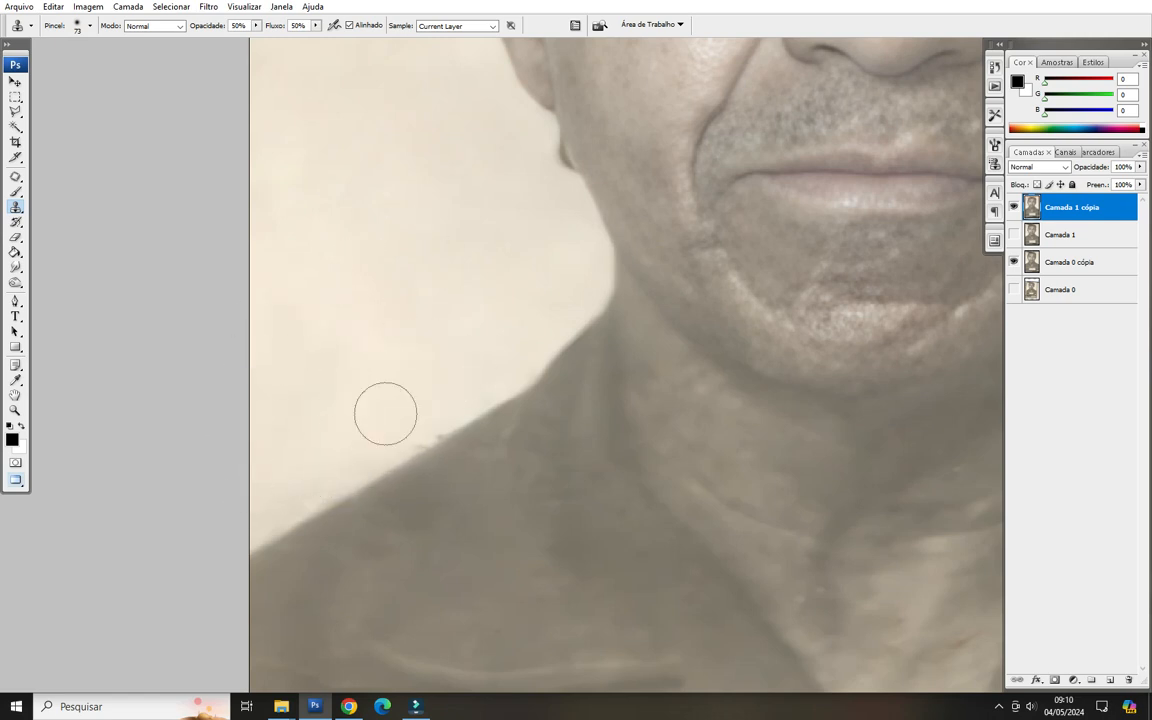
left_click(392, 348, "alt")
left_click(272, 483)
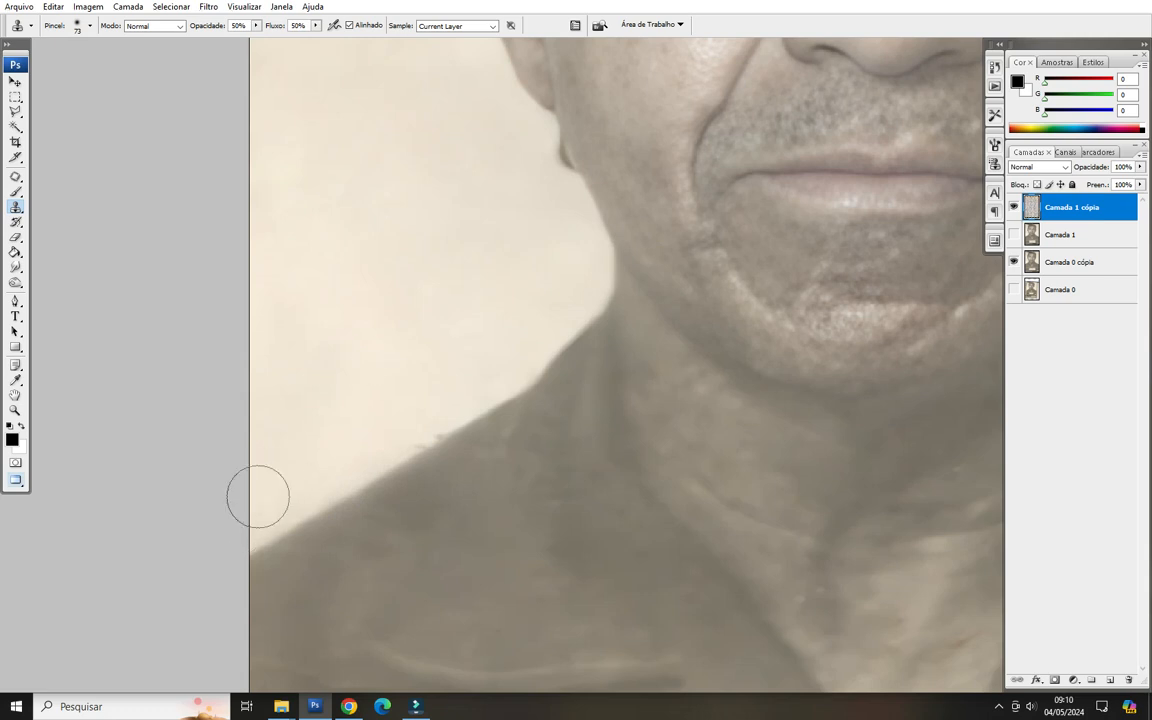
left_click_drag(437, 394, 339, 362)
Clone away the jagged mark on the left shoulder's outline with the Clone Stamp at 28 px.
scroll(342, 380, "up", 1)
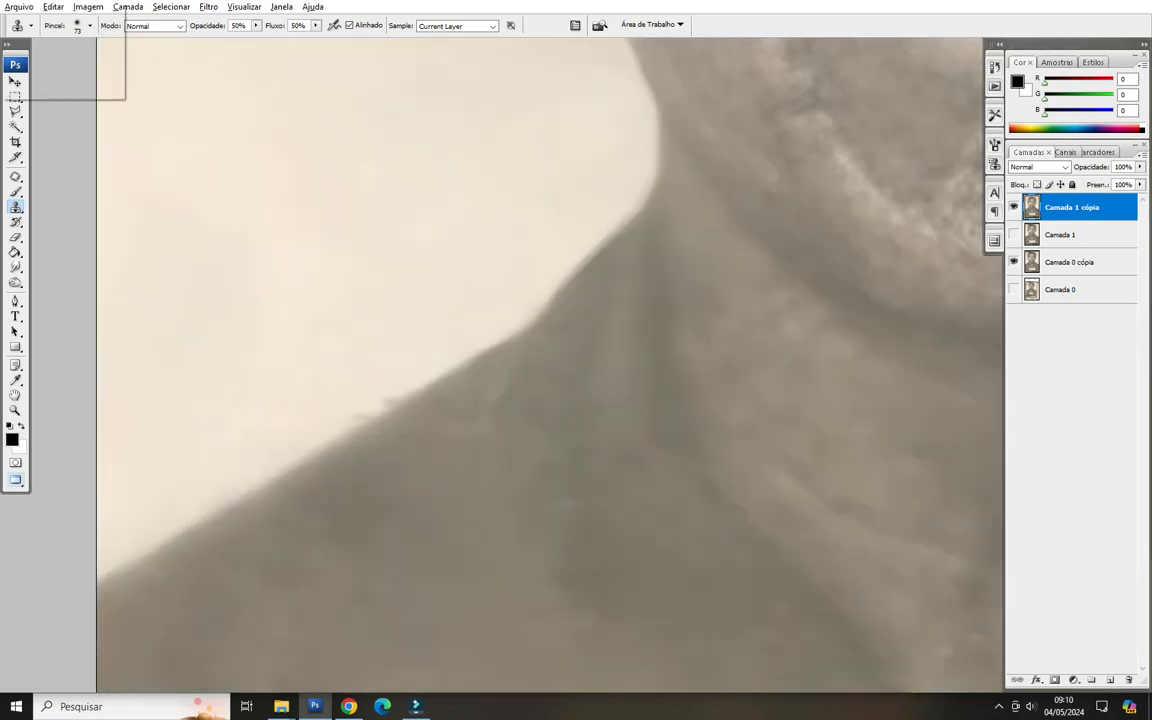
left_click_drag(397, 407, 286, 485)
right_click(286, 485)
left_click(311, 625)
left_click(317, 445)
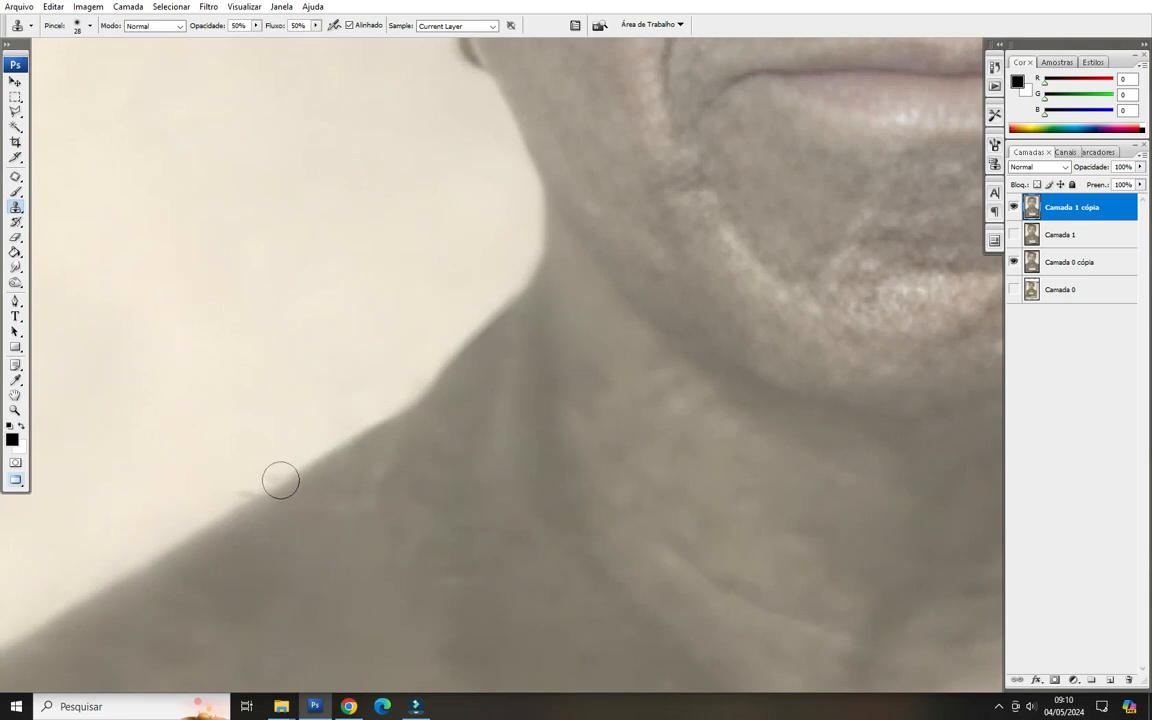
left_click(294, 483, "alt")
left_click(279, 480)
key("ctrl+z")
mouse_move(261, 498)
left_mouse_down()
mouse_move(285, 481)
mouse_move(273, 483)
left_mouse_up()
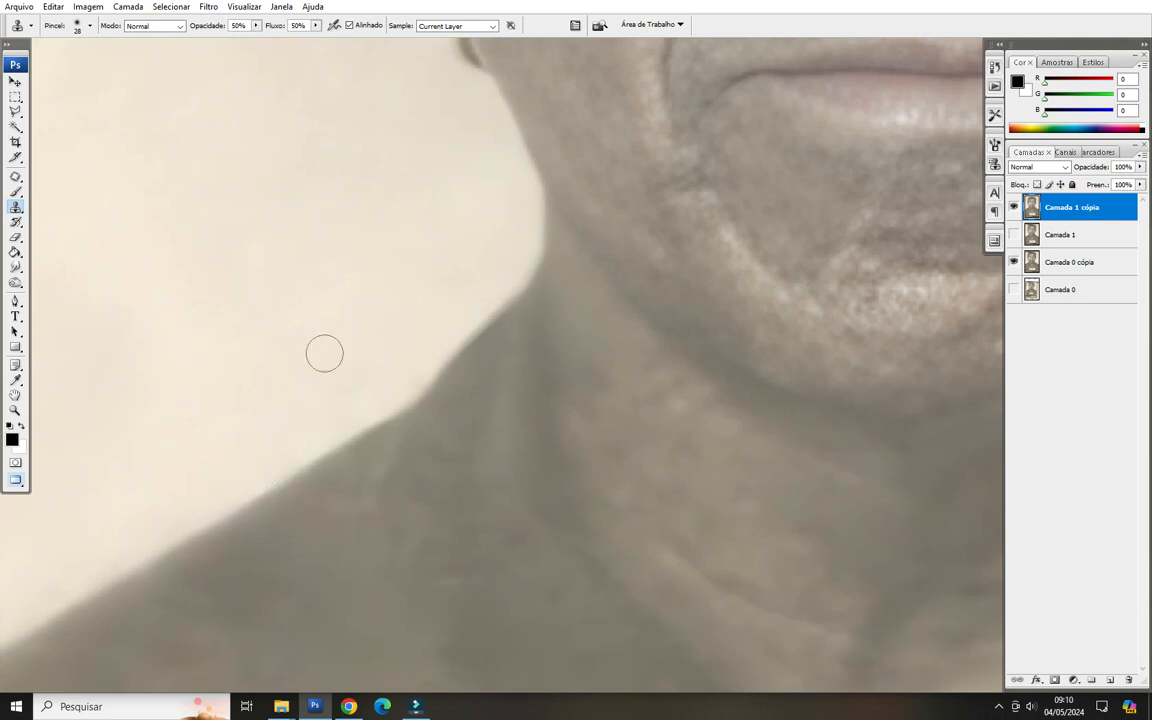
left_click_drag(262, 455, 260, 456)
Clone clean background along the photo's top edge with the Clone Stamp set to 47 px.
scroll(190, 391, "down", 2)
key("alt+space")
left_click_drag(190, 391, 310, 678)
left_click_drag(650, 210, 561, 294)
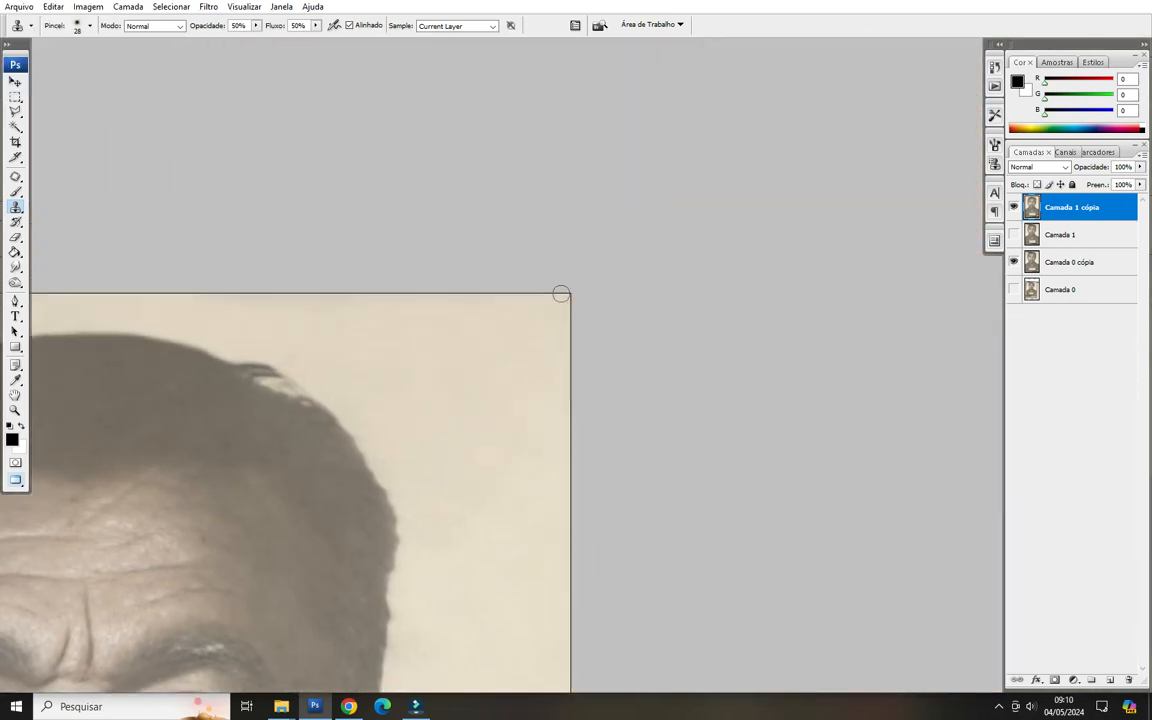
right_click(403, 307)
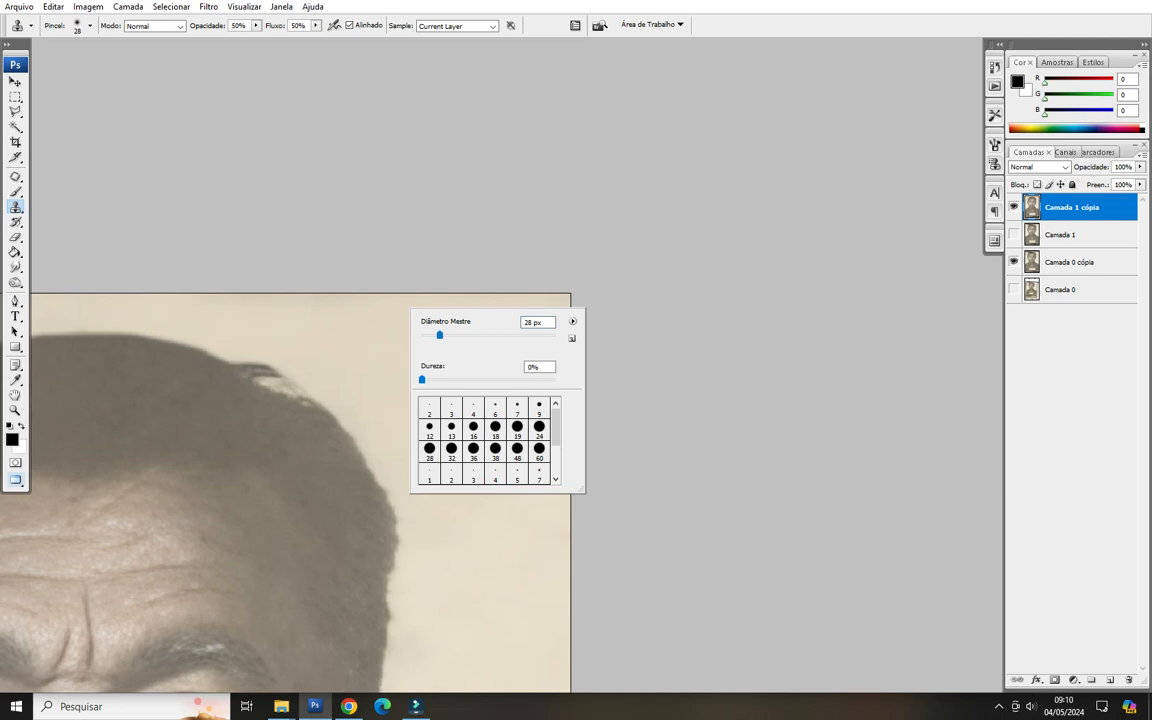
left_click_drag(440, 335, 453, 335)
left_click(396, 335, "alt")
left_click_drag(298, 305, 569, 303)
left_click(416, 332, "alt")
mouse_move(347, 295)
left_mouse_down()
mouse_move(160, 298)
mouse_move(630, 216)
left_mouse_up()
Undo the stray clone smear above the head and clone the top edge again from clean background.
left_click(391, 251, "alt")
mouse_move(387, 219)
left_mouse_down()
mouse_move(279, 222)
mouse_move(444, 225)
mouse_move(420, 226)
left_mouse_up()
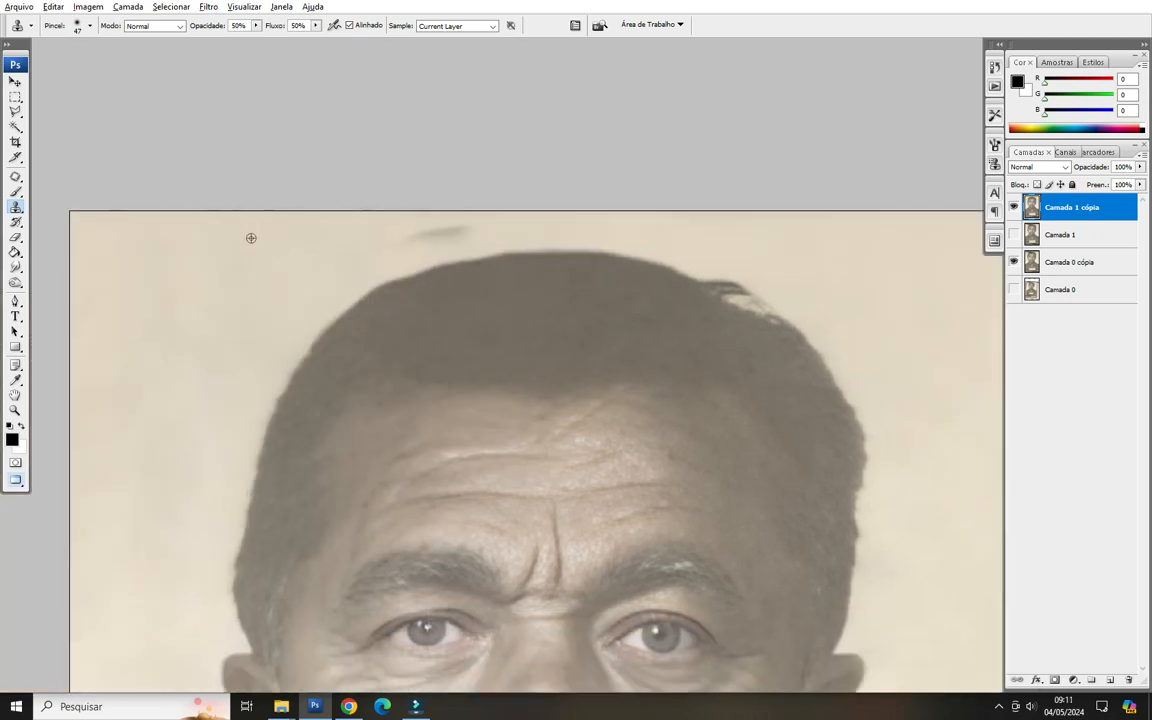
key("ctrl+alt+z")
left_click(256, 251, "alt")
left_click_drag(325, 212, 450, 213)
scroll(344, 226, "down", 1)
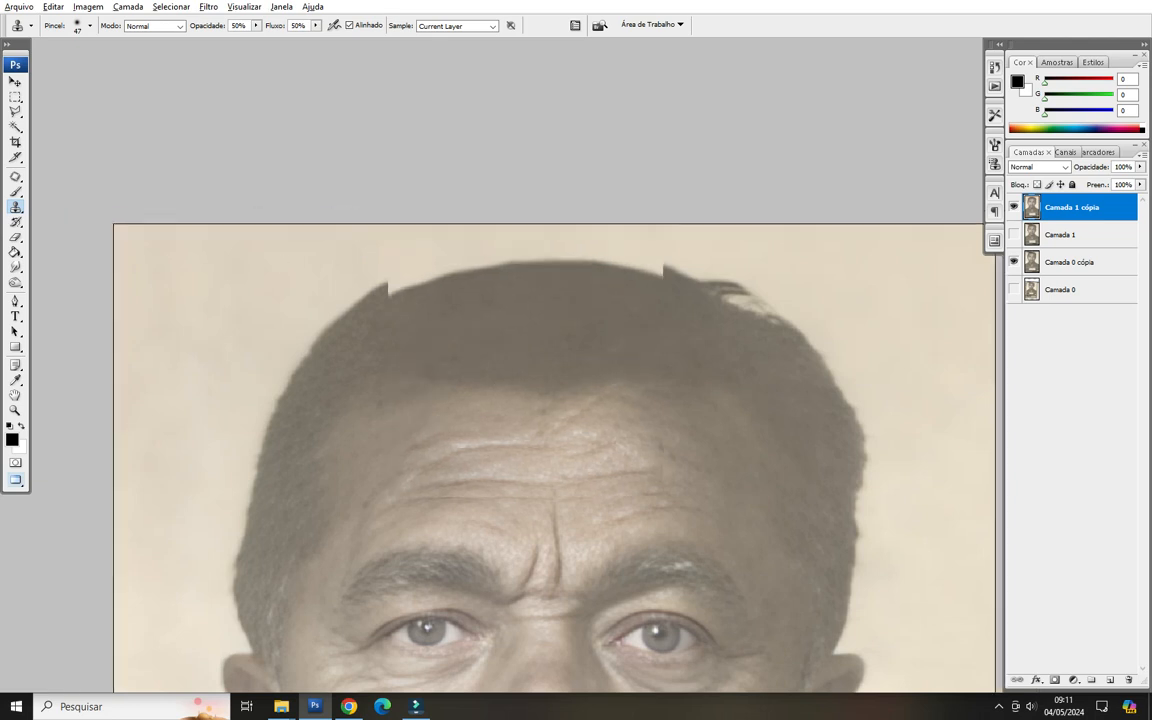
Patch the small specks on the neck opening and the shirt's right lapel.
scroll(344, 226, "down", 2)
left_click_drag(600, 610, 493, 244)
left_click_drag(654, 665, 718, 355)
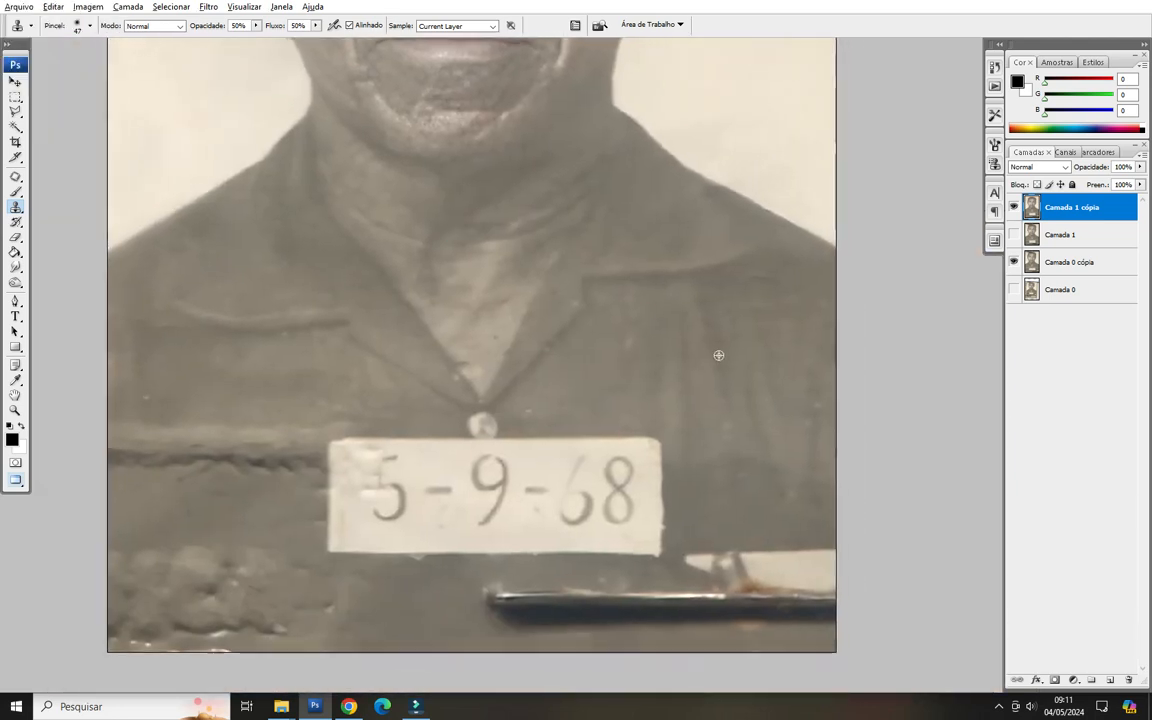
scroll(718, 355, "up", 5)
key("alt+space")
mouse_move(640, 368)
left_mouse_down()
mouse_move(496, 501)
mouse_move(470, 487)
left_mouse_up()
key("j")
left_click_drag(478, 452, 419, 531)
mouse_move(372, 486)
left_mouse_down()
mouse_move(358, 435)
mouse_move(460, 581)
left_mouse_up()
left_click(406, 592)
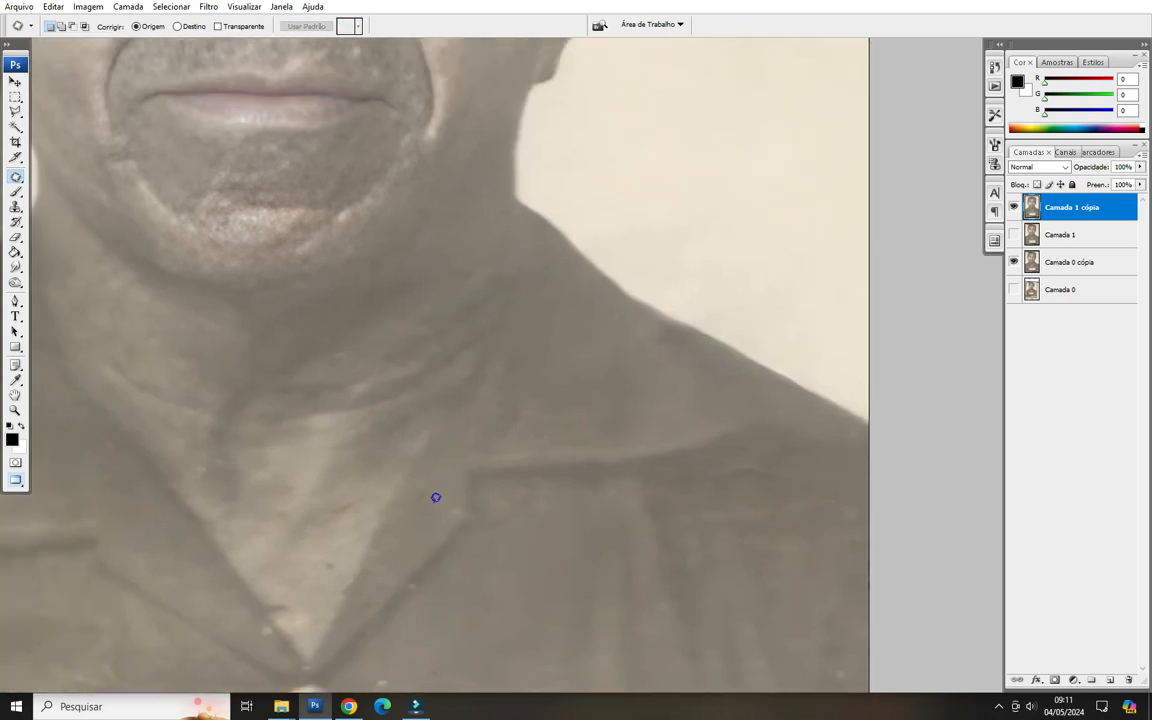
scroll(445, 531, "up", 3)
Clone away the specks on the shirt beside the date plate using a 28 px Clone Stamp.
key("s")
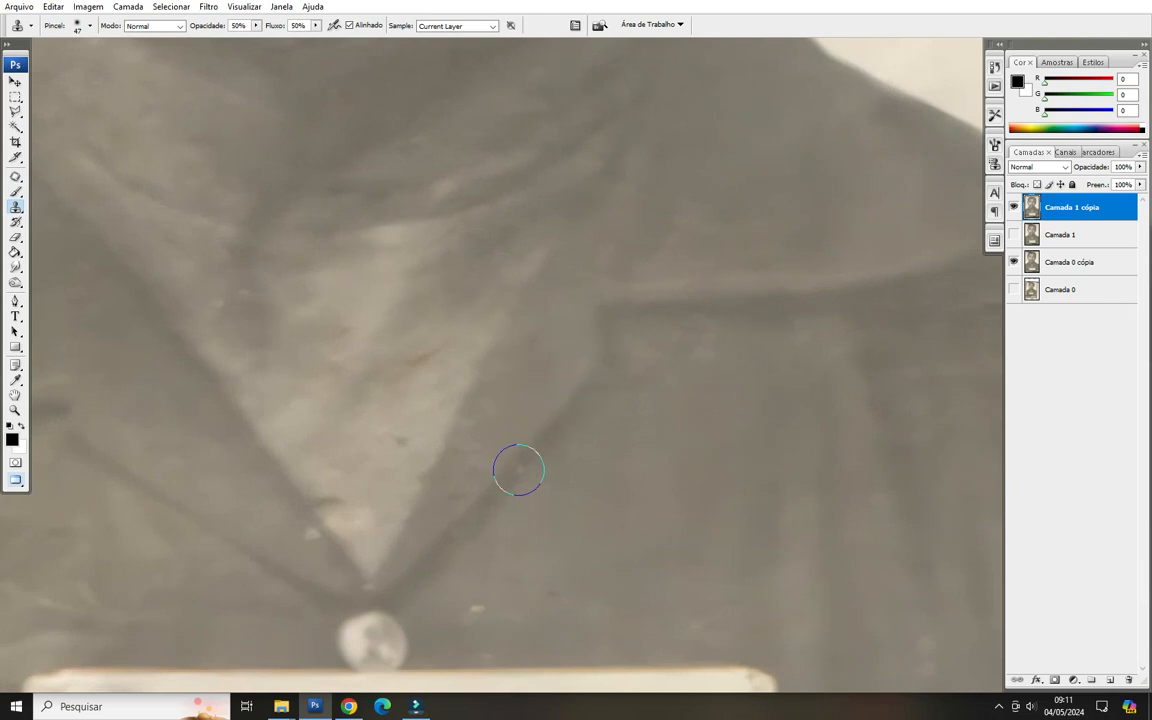
scroll(518, 470, "down", 3)
scroll(518, 470, "right", 3)
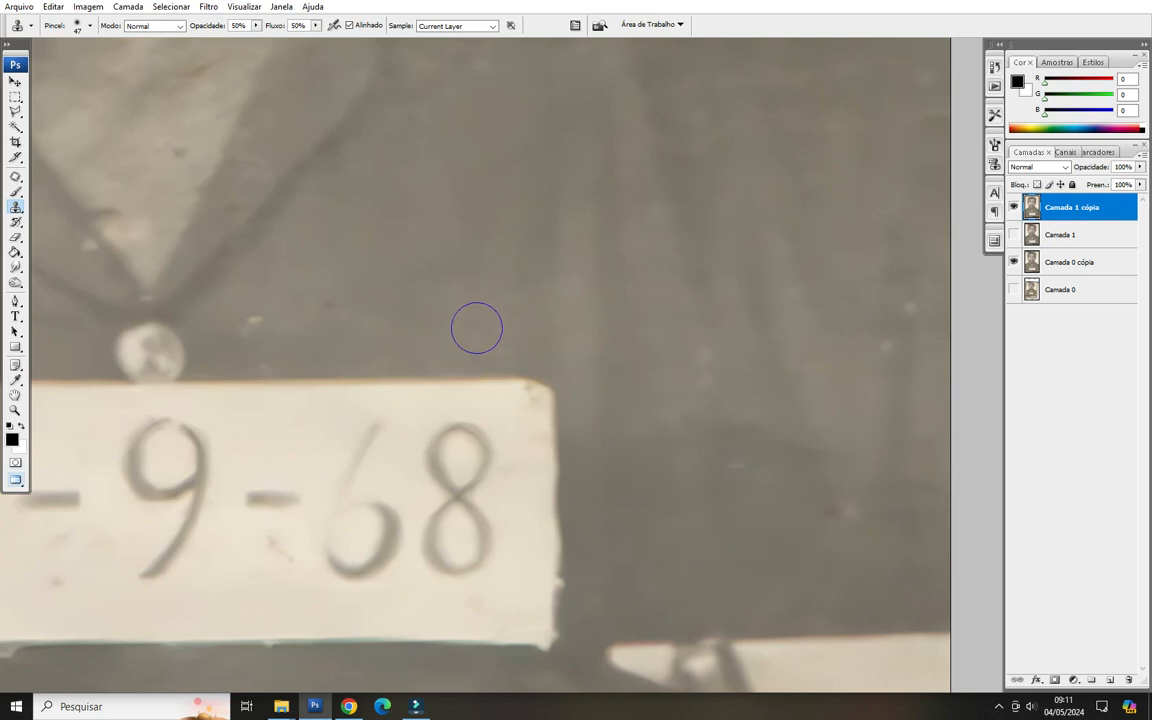
right_click(532, 424)
key("Return")
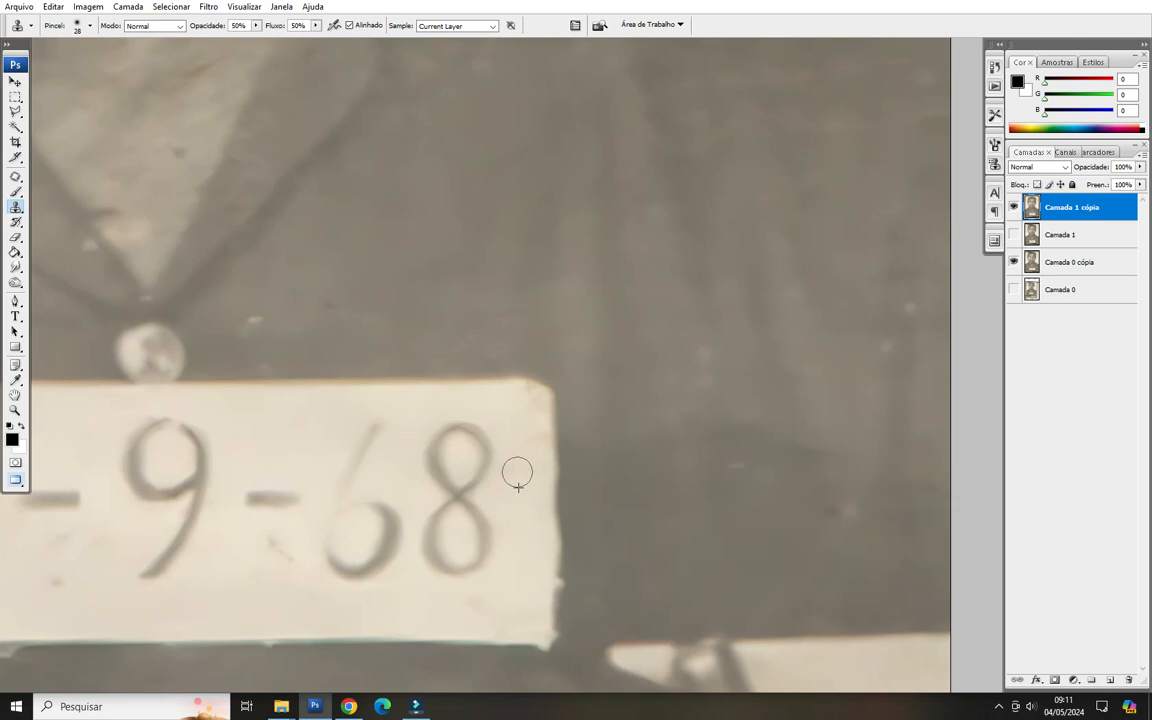
mouse_move(514, 458)
left_mouse_down()
mouse_move(532, 463)
mouse_move(524, 393)
mouse_move(338, 421)
left_mouse_up()
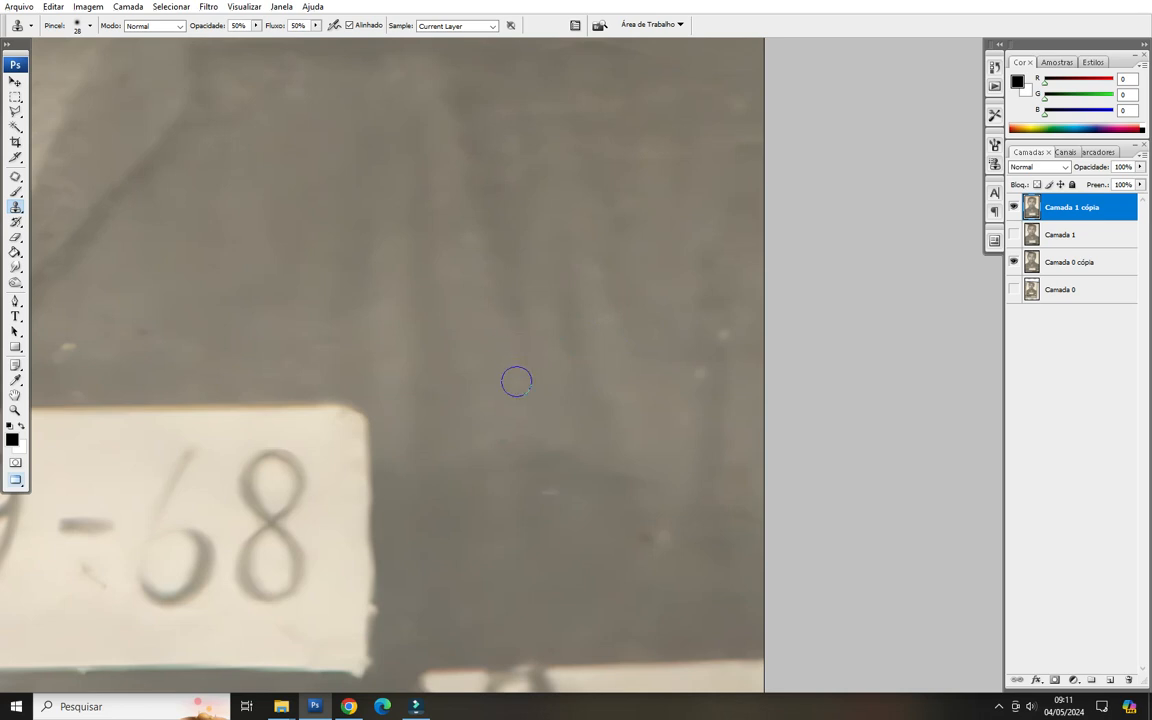
left_click_drag(572, 528, 393, 316)
left_click(450, 368, "alt")
left_click_drag(477, 344, 486, 335)
scroll(486, 335, "down", 5)
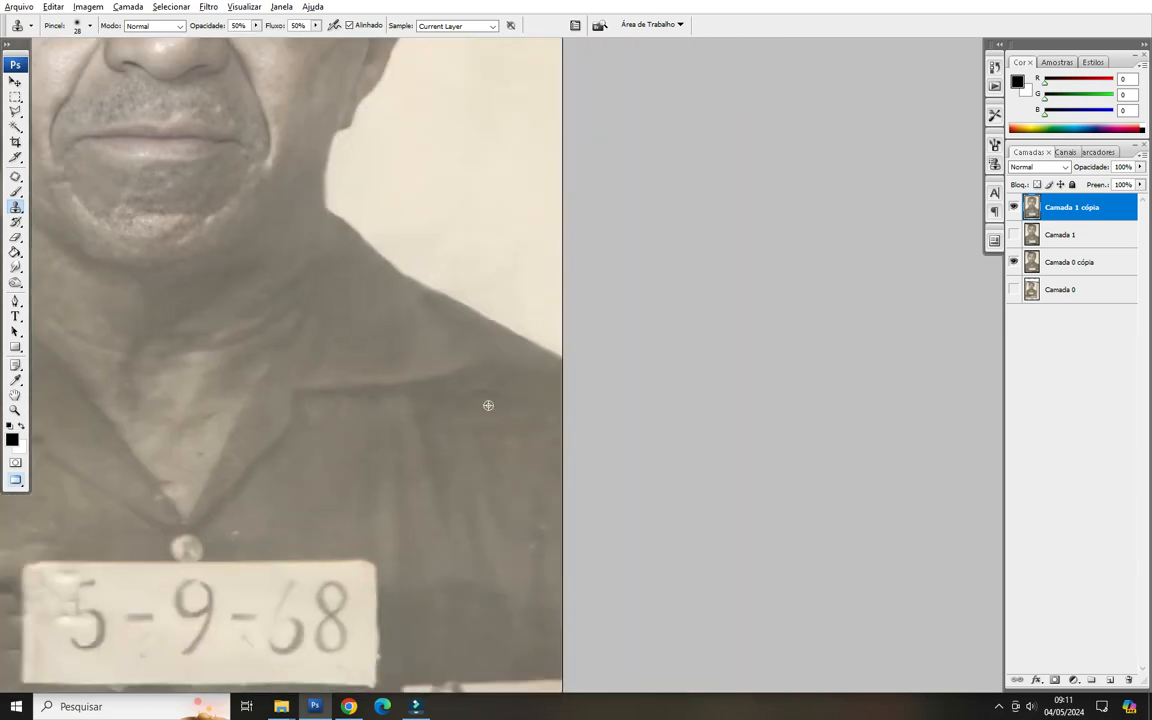
Patch the light specks on the shirt near the photo's right edge.
scroll(383, 336, "up", 3)
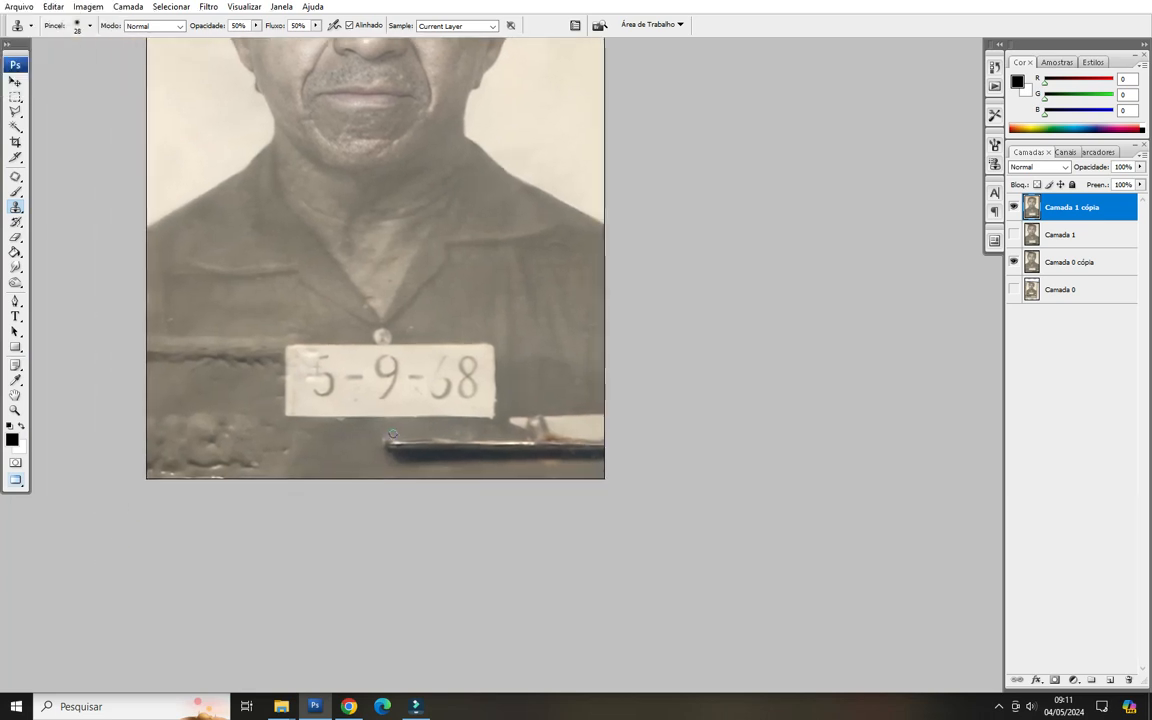
scroll(516, 404, "up", 5)
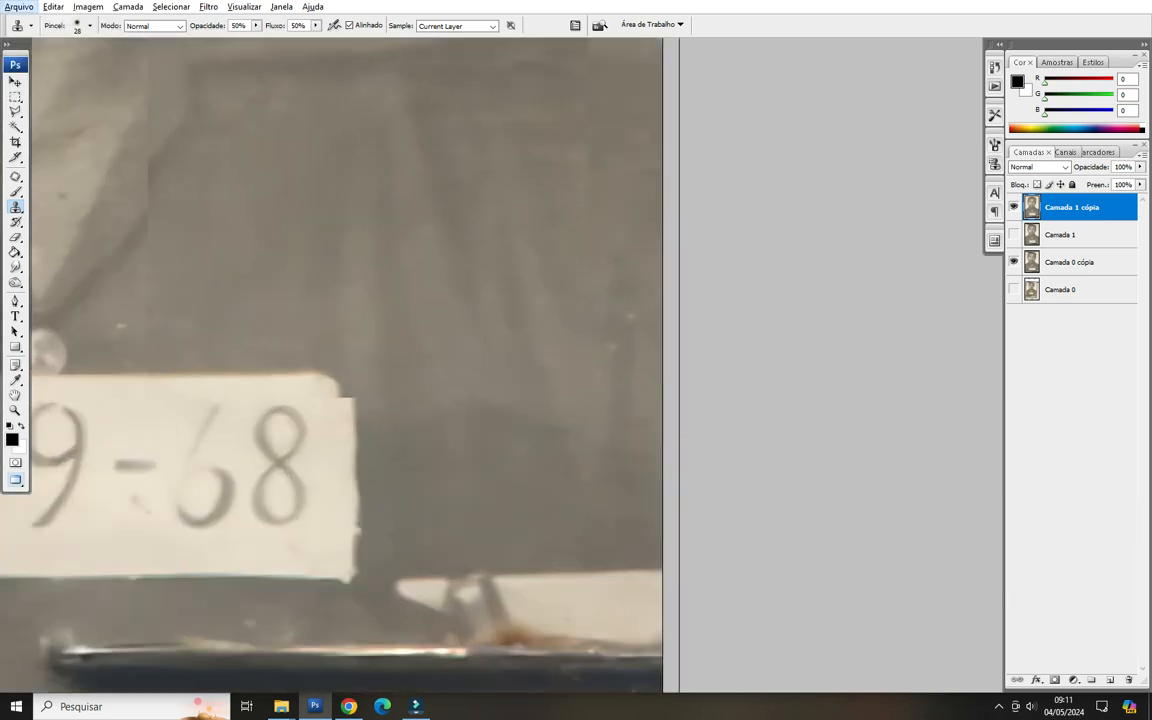
key("j")
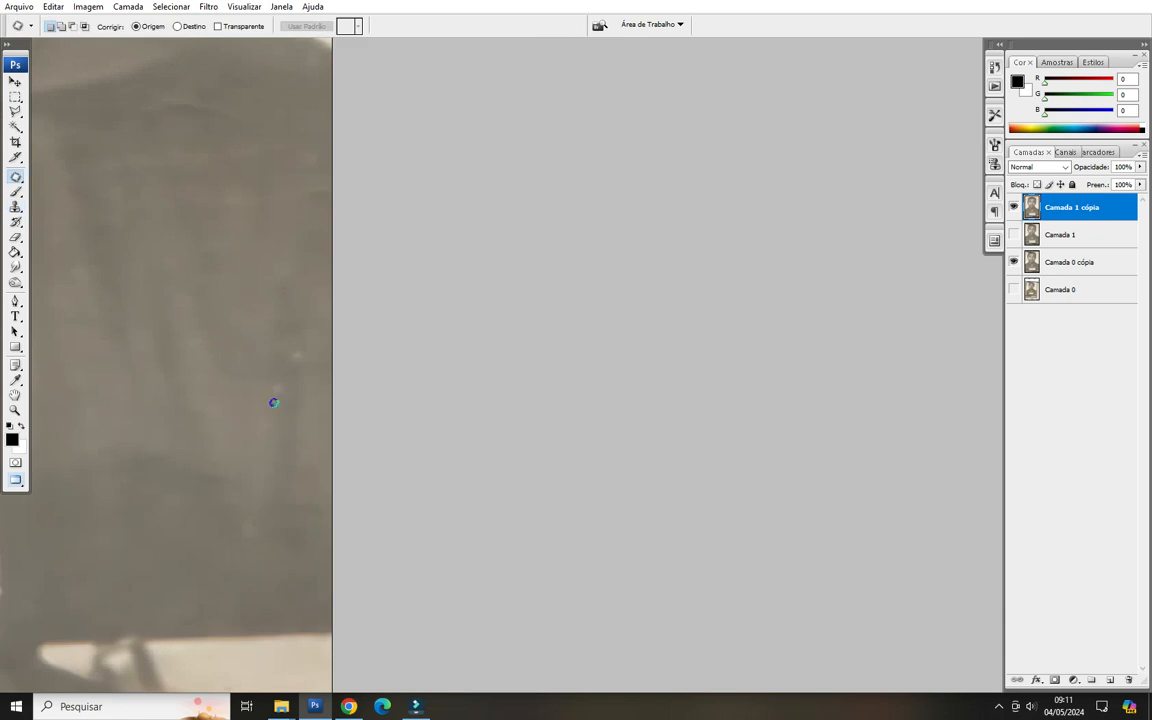
mouse_move(282, 402)
left_mouse_down()
mouse_move(262, 372)
mouse_move(284, 473)
left_mouse_up()
scroll(324, 331, "up", 4)
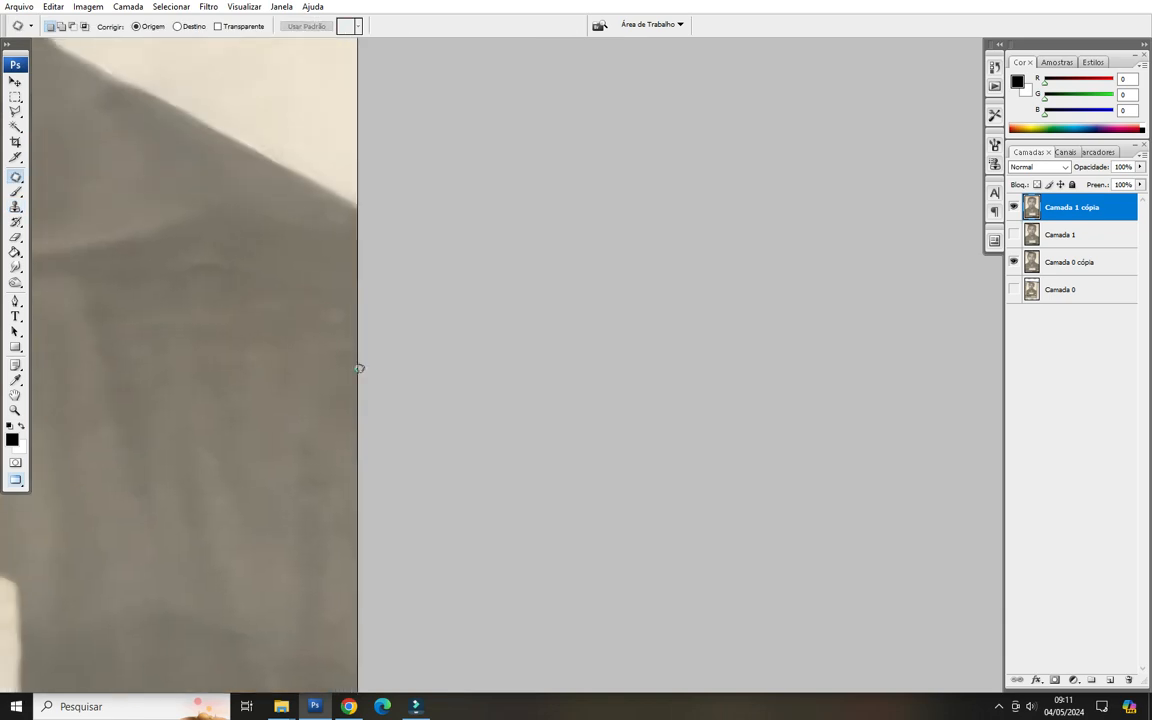
mouse_move(412, 345)
left_mouse_down()
mouse_move(285, 330)
mouse_move(352, 450)
left_mouse_up()
mouse_move(391, 309)
left_mouse_down()
mouse_move(373, 476)
mouse_move(341, 480)
mouse_move(405, 455)
mouse_move(395, 472)
left_mouse_up()
Patch the uneven vertical streaks on the shirt below the right shoulder.
left_click_drag(397, 600, 424, 416)
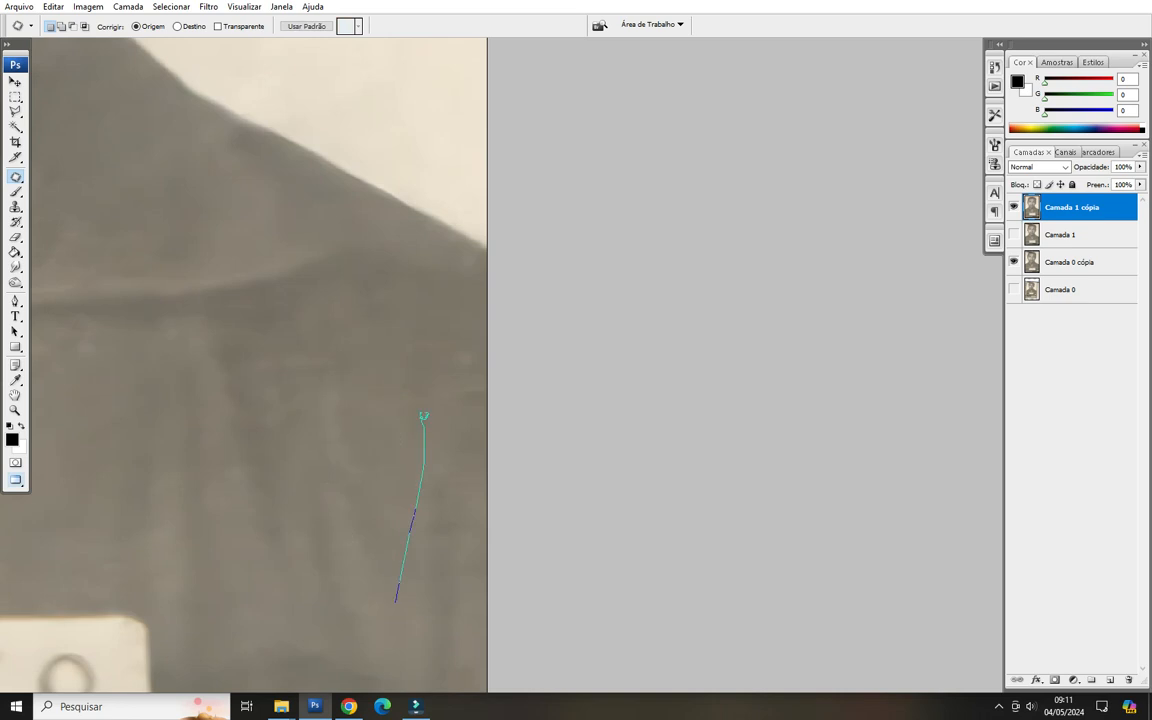
left_click_drag(371, 536, 395, 598)
left_click_drag(385, 500, 380, 40)
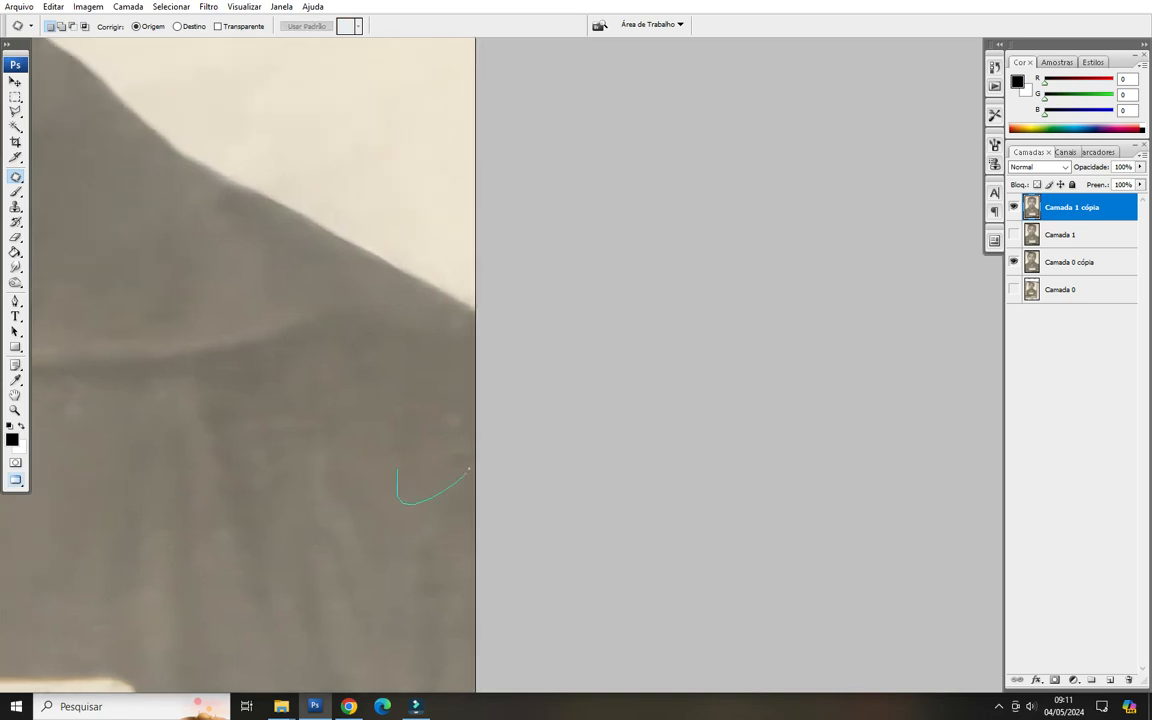
mouse_move(397, 470)
left_mouse_down()
mouse_move(373, 566)
mouse_move(411, 476)
mouse_move(427, 494)
left_mouse_up()
scroll(427, 494, "down", 2)
left_click_drag(487, 351, 445, 400)
left_click_drag(406, 517, 406, 517)
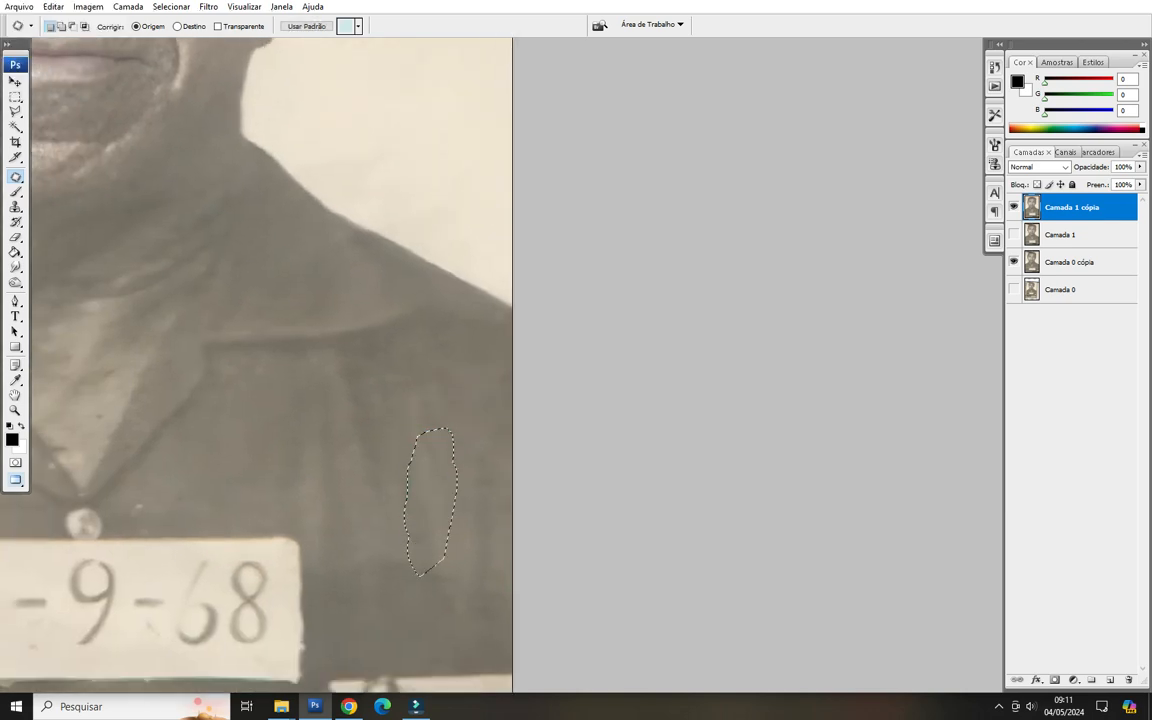
scroll(406, 517, "up", 3)
Patch the light and dark specks on the shirt between the button and the right lapel.
left_click_drag(438, 478, 489, 456)
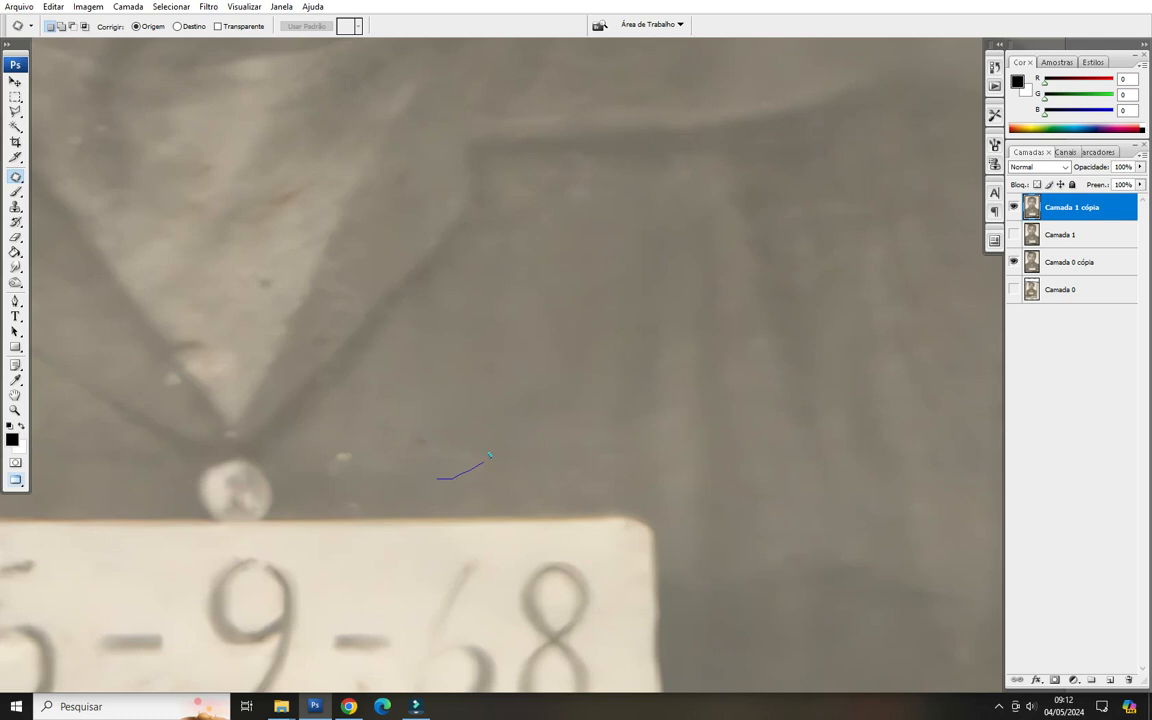
left_click_drag(393, 444, 497, 345)
left_click(401, 470)
scroll(422, 470, "up", 1)
Clone away the small marks along the shirt's right lapel.
key("s")
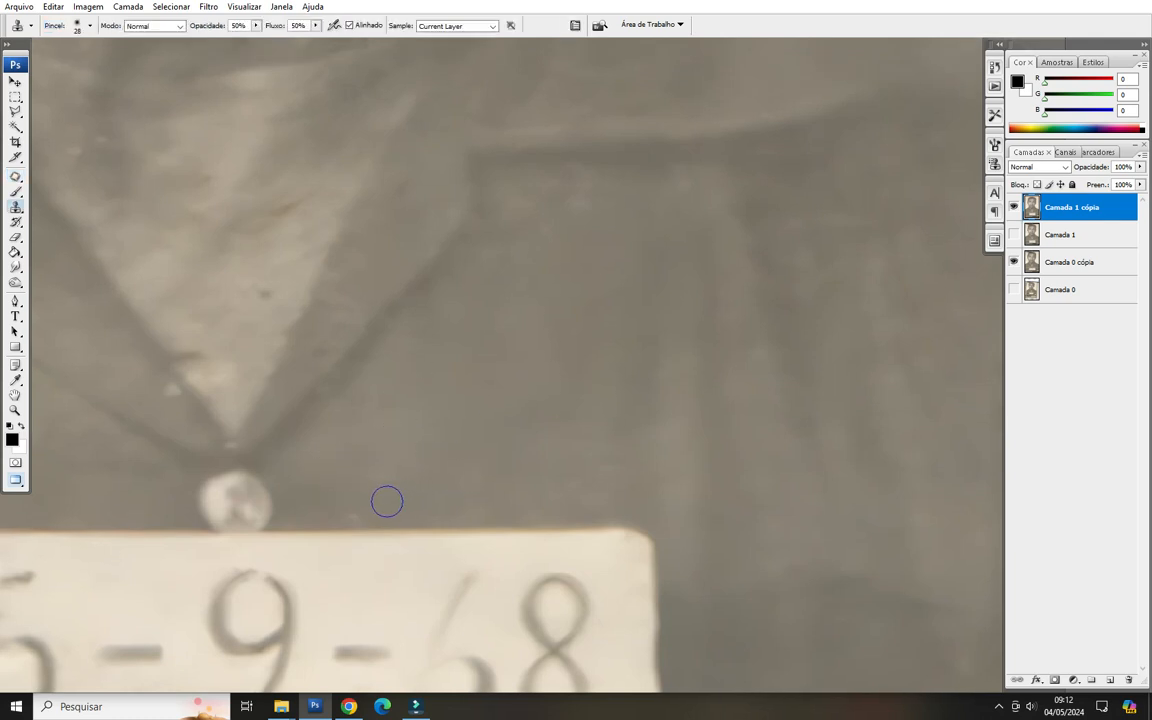
left_click_drag(319, 456, 331, 581)
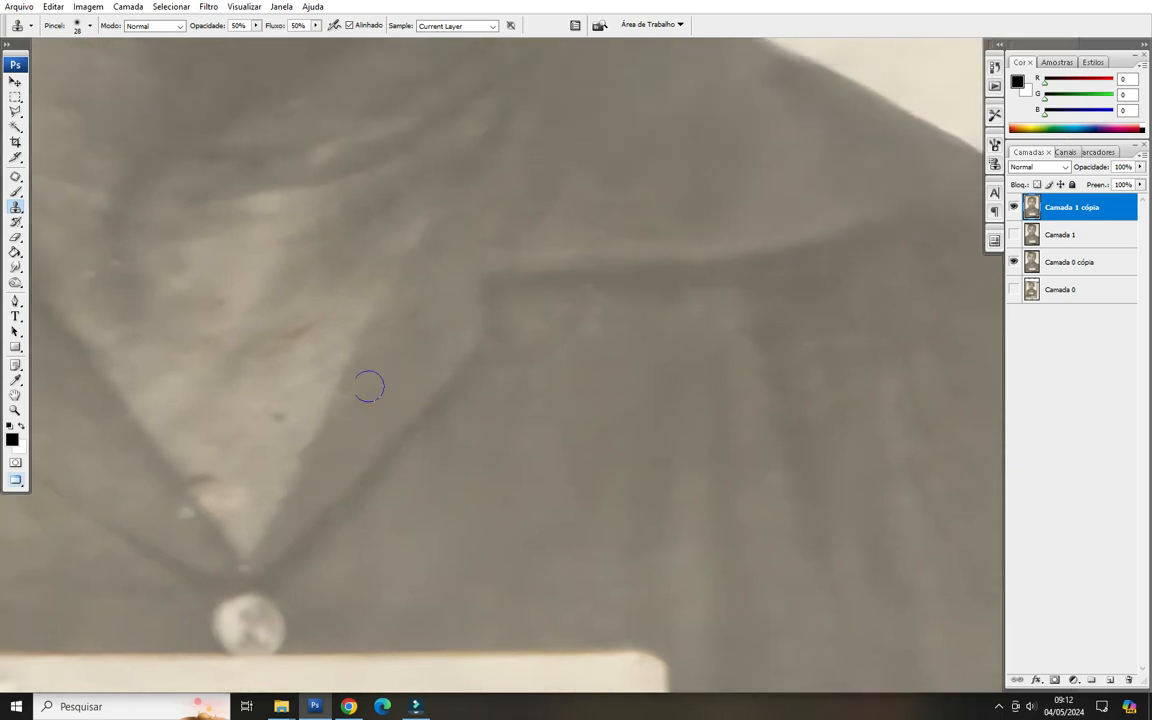
left_click_drag(421, 301, 359, 441)
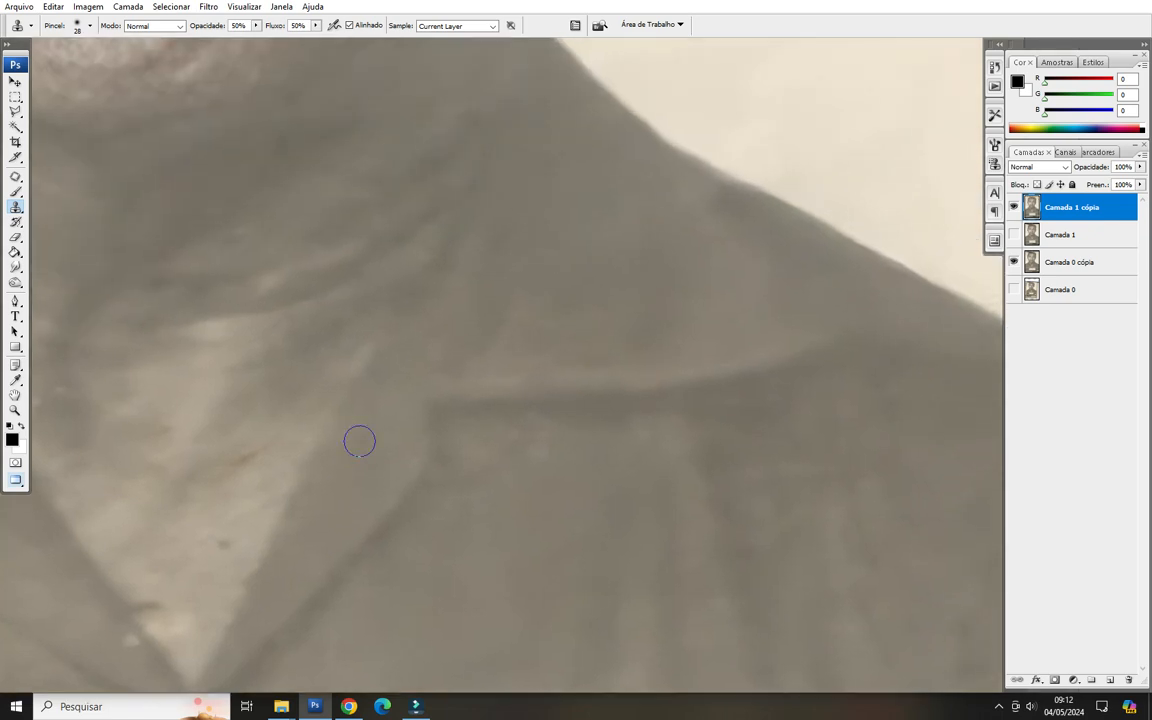
left_click_drag(278, 581, 598, 431)
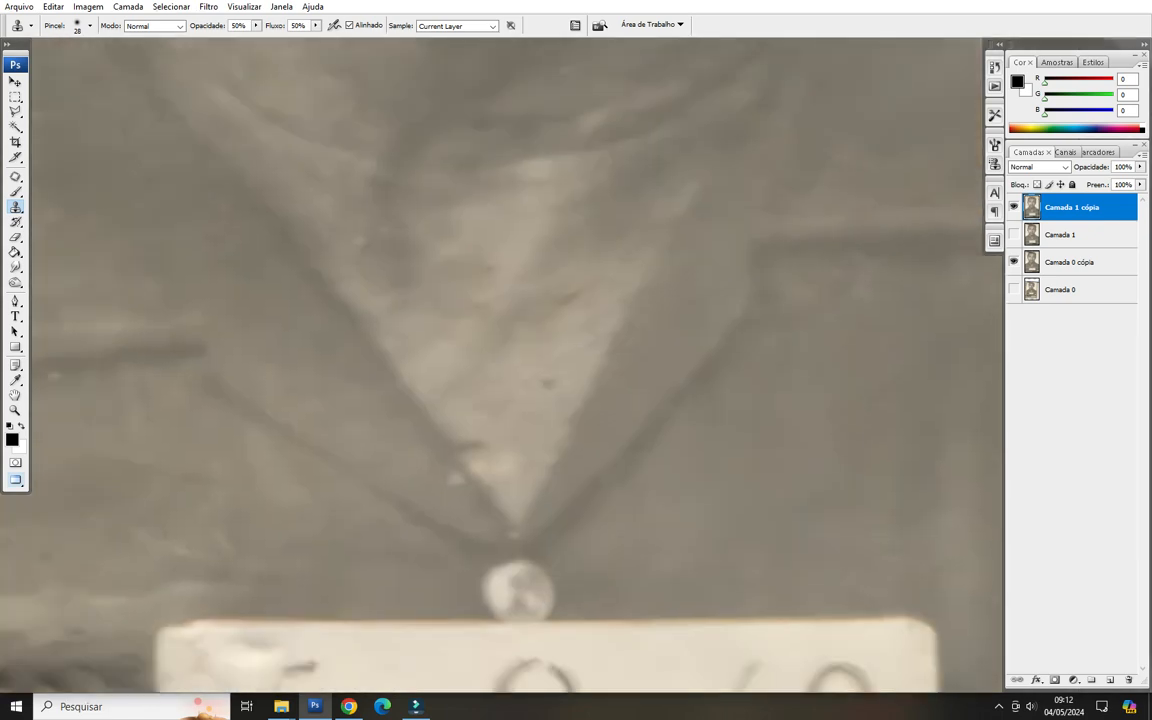
Clone away the light specks at the tip of the collar opening, just above the button.
mouse_move(453, 483)
left_mouse_down()
mouse_move(442, 473)
mouse_move(476, 504)
left_mouse_up()
mouse_move(420, 442)
left_mouse_down()
mouse_move(460, 465)
mouse_move(459, 499)
mouse_move(370, 434)
left_mouse_up()
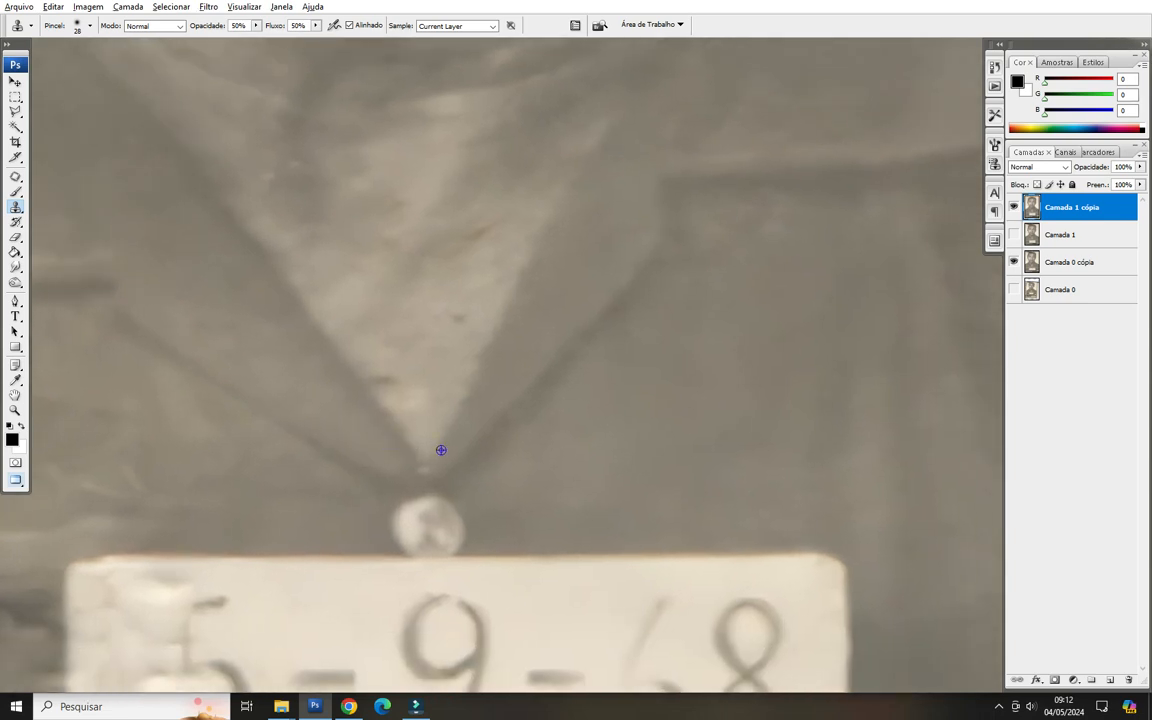
left_click_drag(426, 469, 413, 477)
Clone and patch the uneven dark streaks on the shirt's left shoulder, between the shoulder slope and the collar.
scroll(758, 503, "down", 2)
scroll(342, 381, "up", 4)
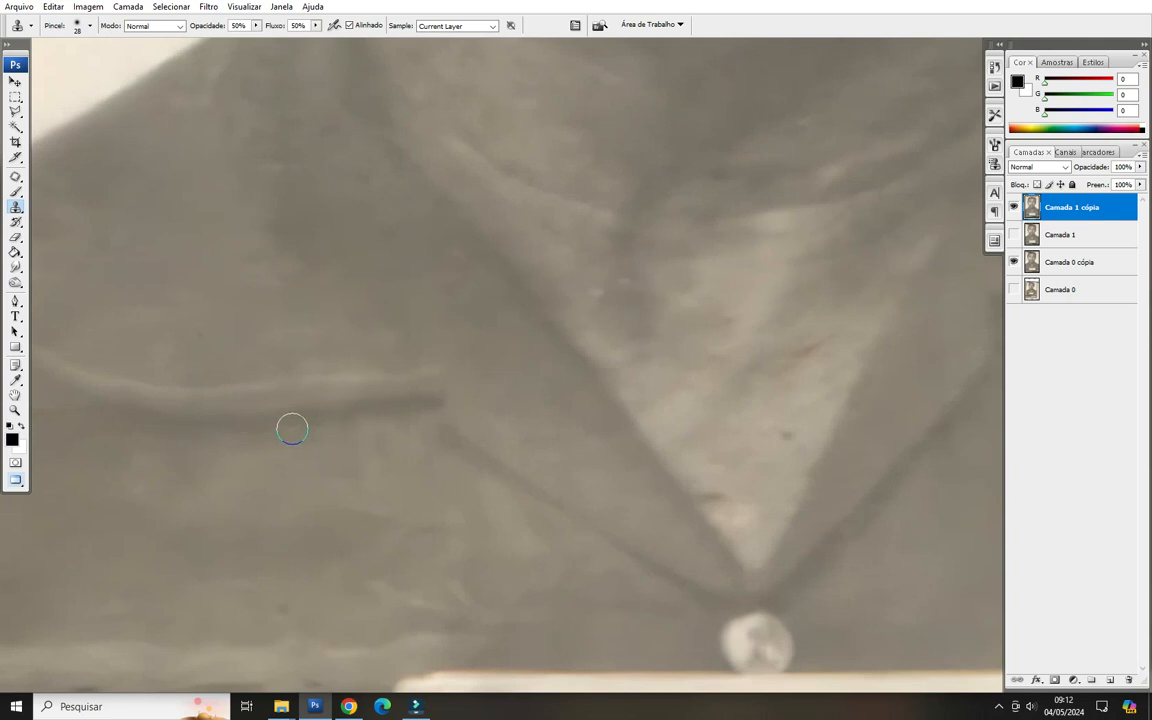
left_click_drag(500, 344, 430, 449)
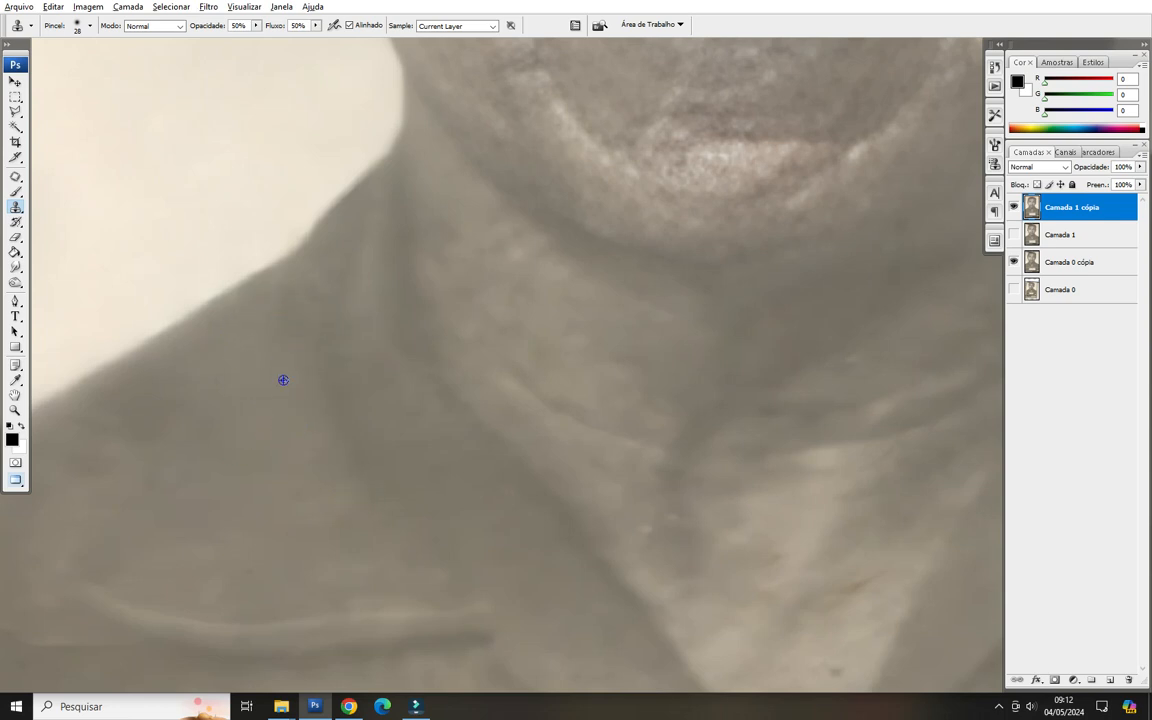
left_click_drag(164, 424, 421, 337)
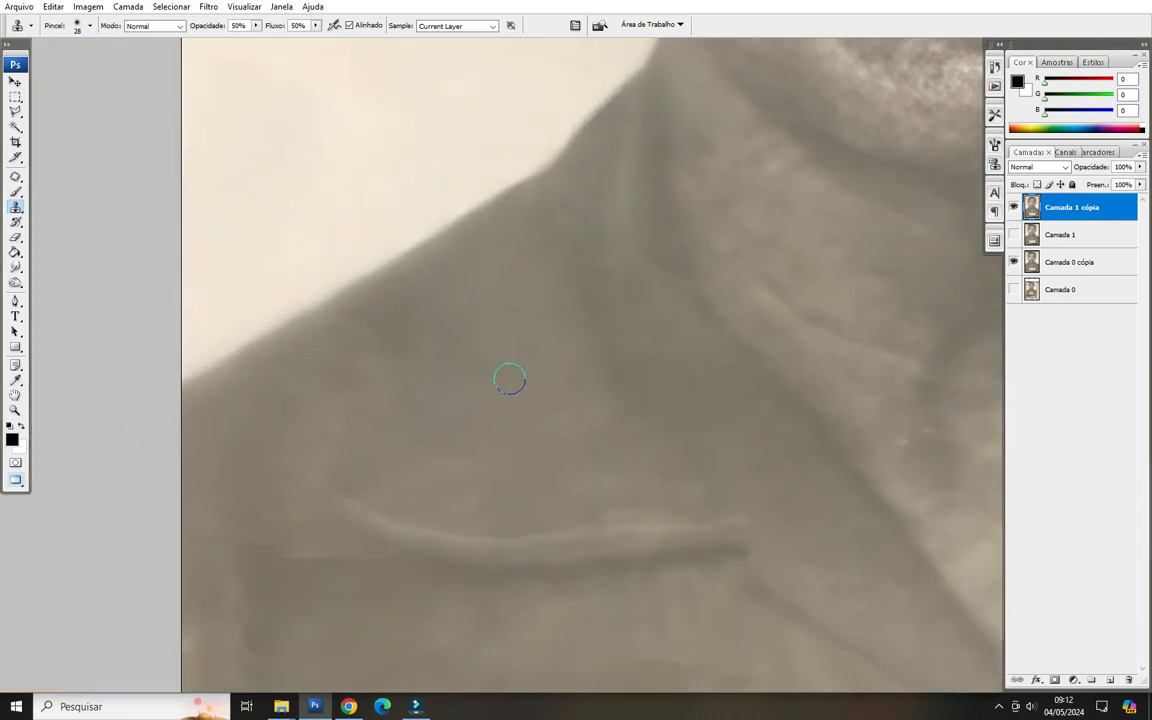
key("j")
mouse_move(368, 378)
left_mouse_down()
mouse_move(395, 440)
mouse_move(518, 365)
left_mouse_up()
left_click(456, 390)
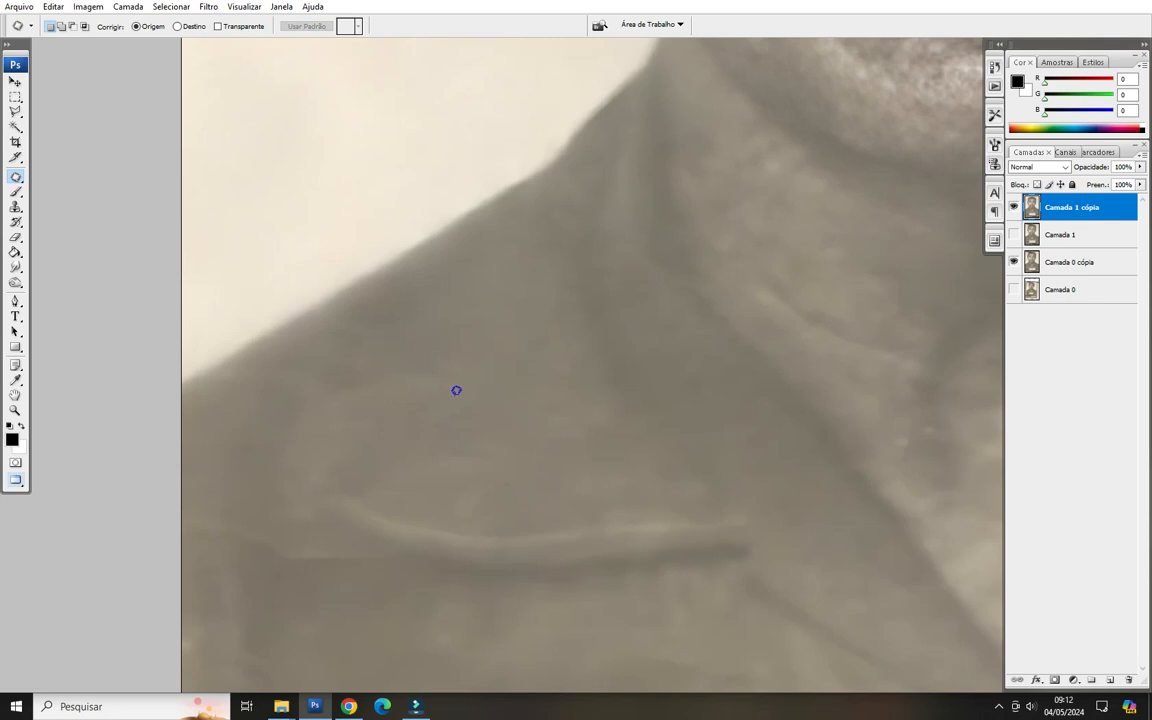
Patch the faint light and dark blotches on the left shoulder, just above the curved chest fold.
left_click_drag(323, 425, 358, 418)
left_click_drag(395, 368, 482, 427)
mouse_move(537, 394)
left_mouse_down()
mouse_move(626, 386)
mouse_move(598, 391)
left_mouse_up()
left_click_drag(577, 430, 479, 445)
left_click(439, 343)
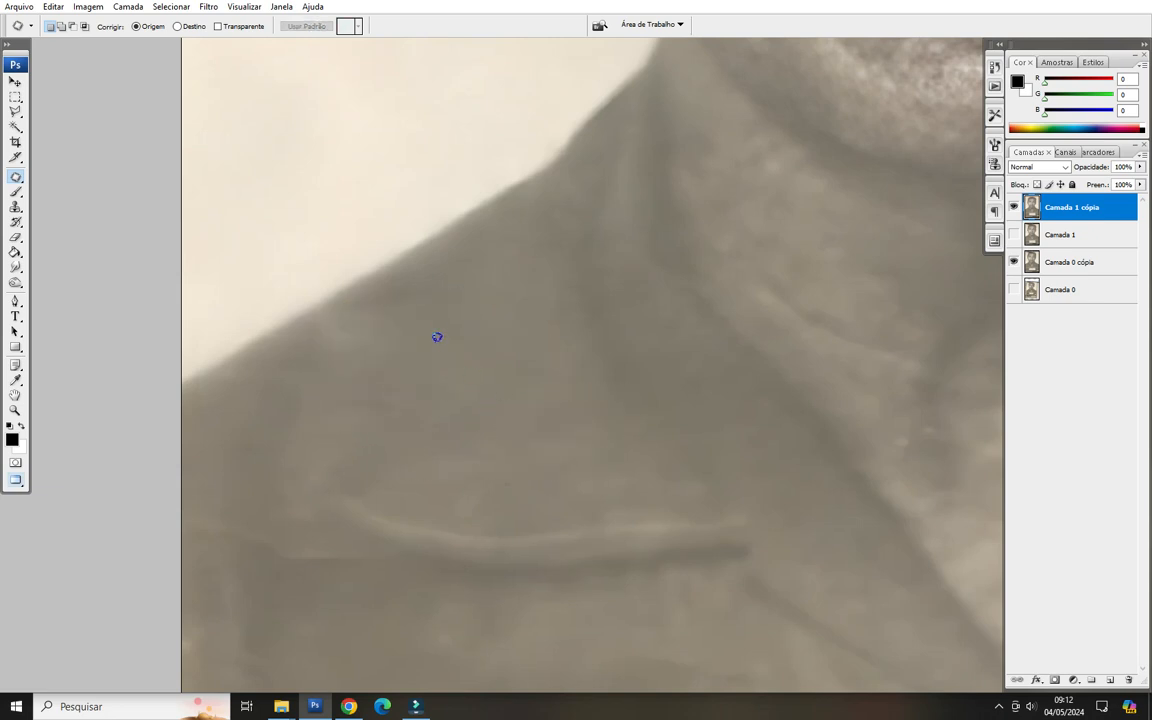
Clone over the blotches and stray line around the left end of the chest fold with a 48 px brush.
key("s")
right_click(458, 321)
left_click(445, 311, "alt")
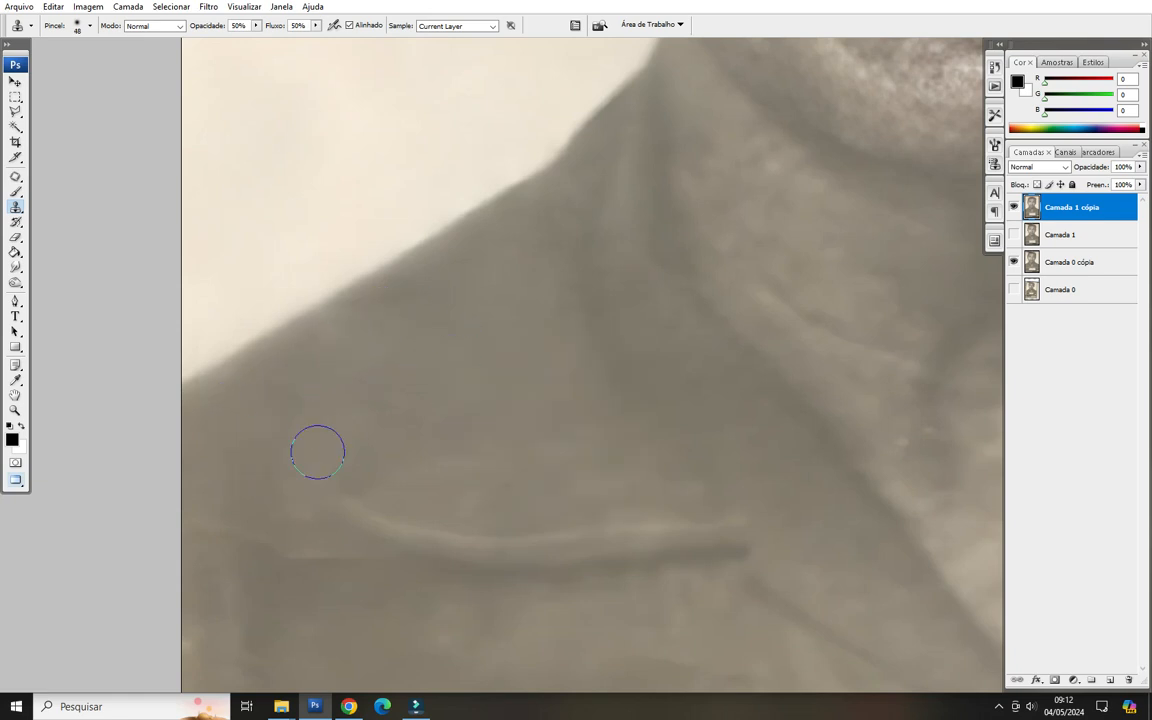
mouse_move(411, 498)
left_mouse_down()
mouse_move(394, 313)
mouse_move(421, 392)
left_mouse_up()
scroll(394, 313, "down", 3)
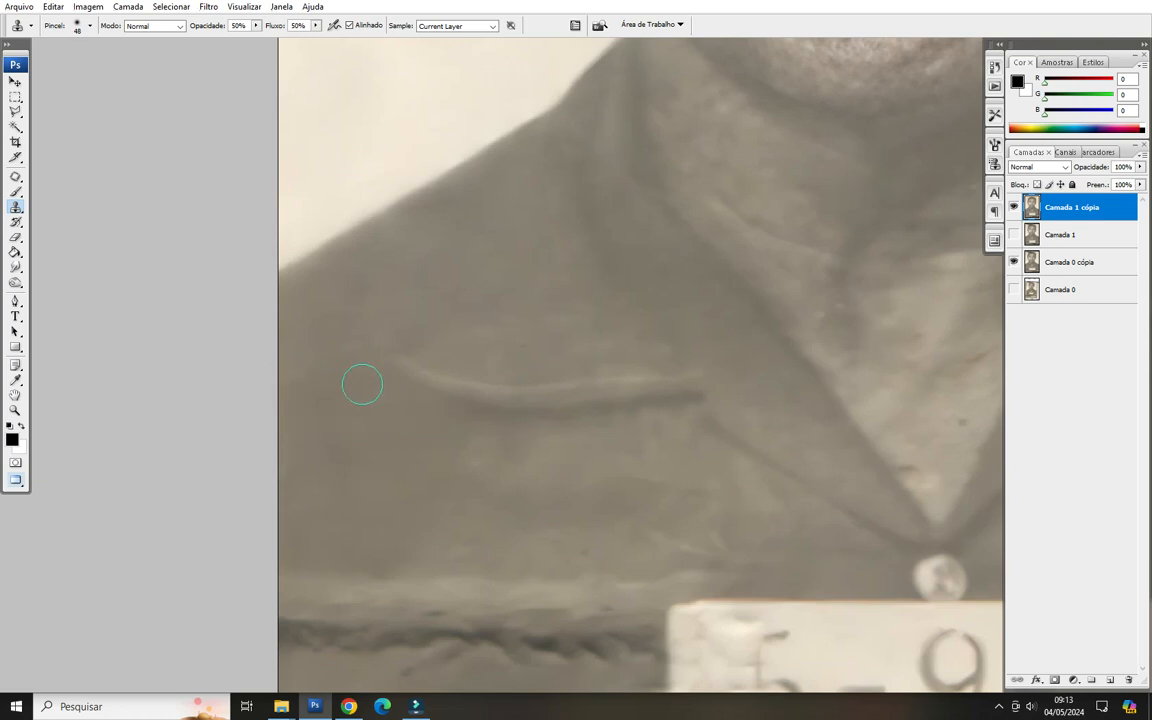
scroll(360, 386, "right", 2)
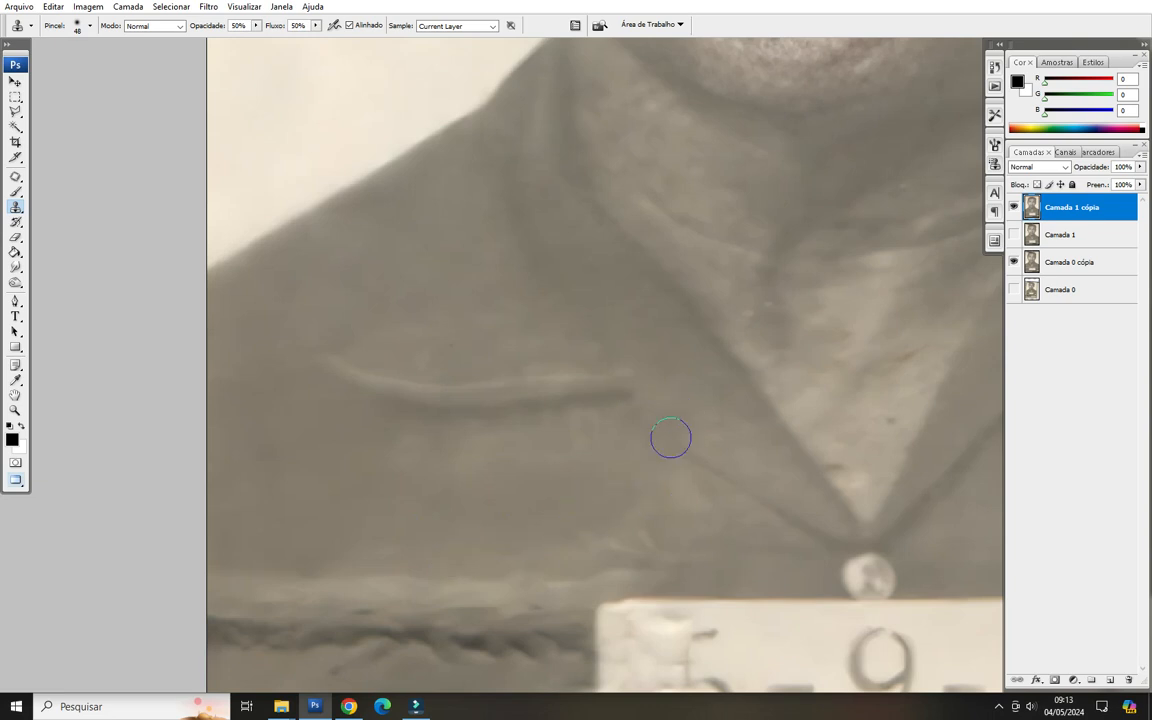
Patch away the curved light-and-dark fold across the left chest with clean shirt texture.
key("j")
left_click_drag(641, 343, 380, 323)
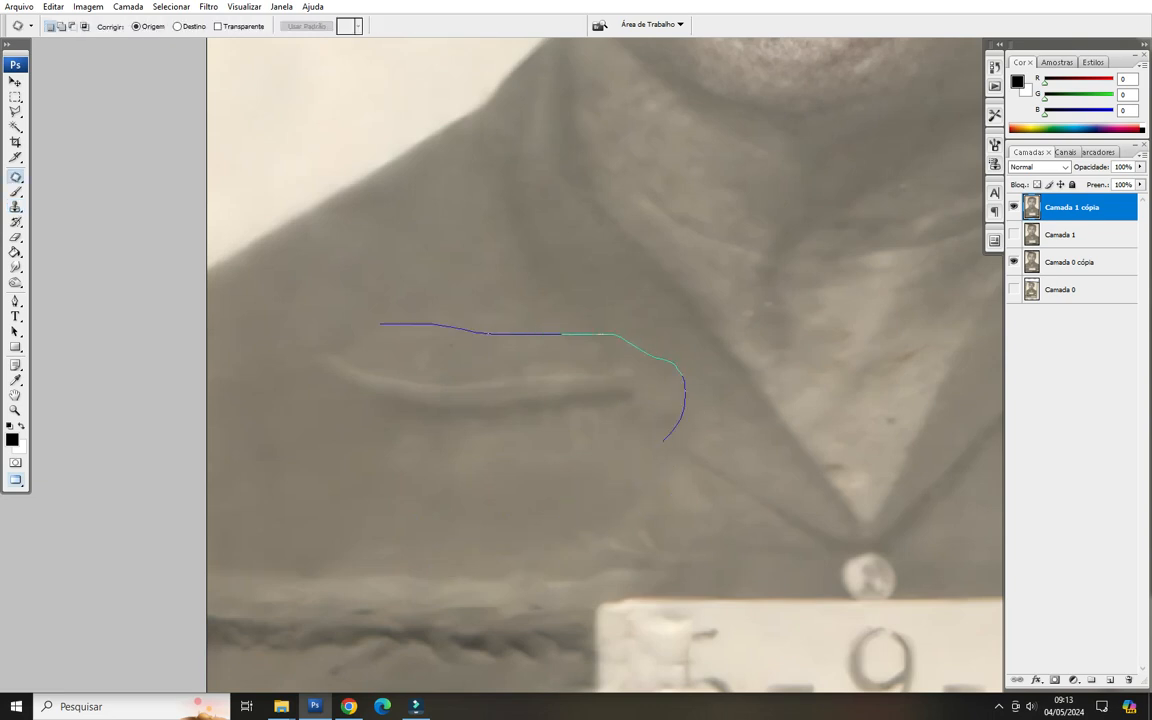
left_click_drag(627, 439, 683, 429)
mouse_move(537, 414)
left_mouse_down()
mouse_move(485, 455)
mouse_move(480, 527)
left_mouse_up()
left_click_drag(617, 545, 566, 432)
mouse_move(659, 301)
left_mouse_down()
mouse_move(411, 337)
mouse_move(502, 408)
mouse_move(385, 344)
mouse_move(385, 330)
left_mouse_up()
key("ctrl+d")
left_click_drag(409, 427, 603, 472)
mouse_move(566, 401)
left_mouse_down()
mouse_move(490, 412)
mouse_move(414, 312)
mouse_move(398, 418)
left_mouse_up()
key("ctrl+d")
key("ctrl+d")
Patch the remaining blotches on the left chest until the shirt fabric looks even.
left_click_drag(398, 418, 375, 518)
left_click_drag(250, 478, 445, 555)
key("ctrl+d")
left_click_drag(562, 502, 471, 440)
left_click_drag(535, 450, 387, 549)
key("ctrl+d")
left_click_drag(500, 446, 448, 420)
left_click_drag(532, 397, 443, 519)
key("ctrl+d")
left_click_drag(459, 338, 481, 440)
key("s")
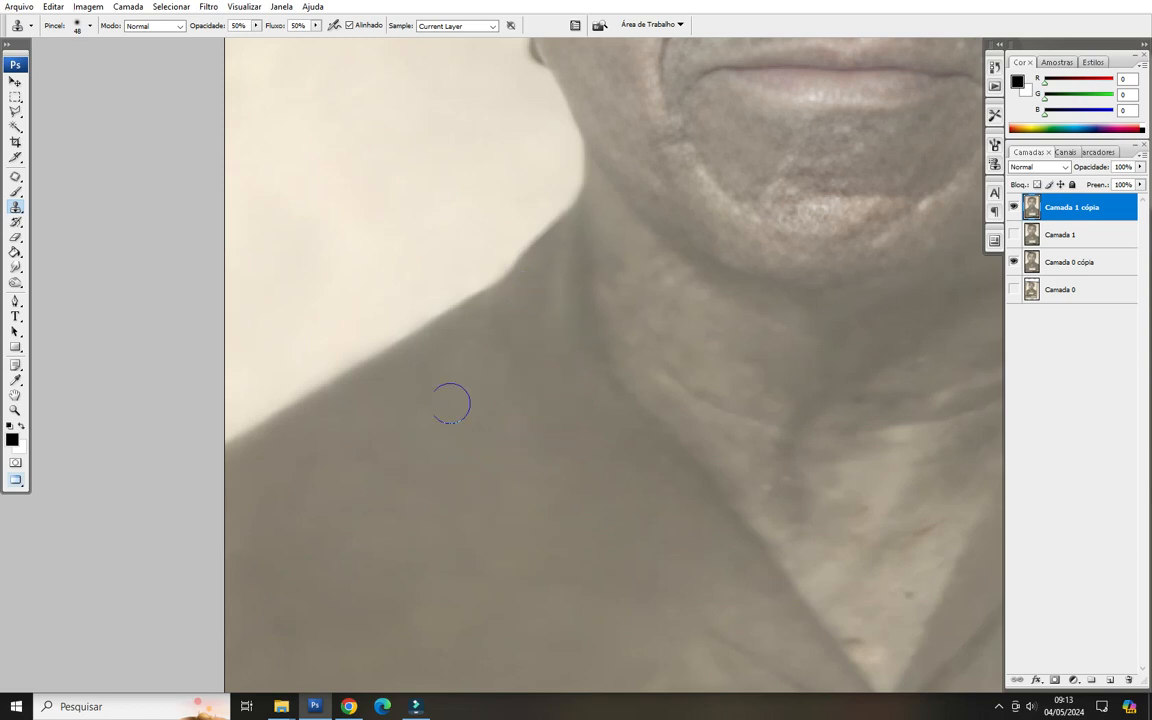
Clone clean shirt texture over both ends of the horizontal crease left of the date plate, isolating it from the plate and photo edge.
scroll(613, 485, "down", 10)
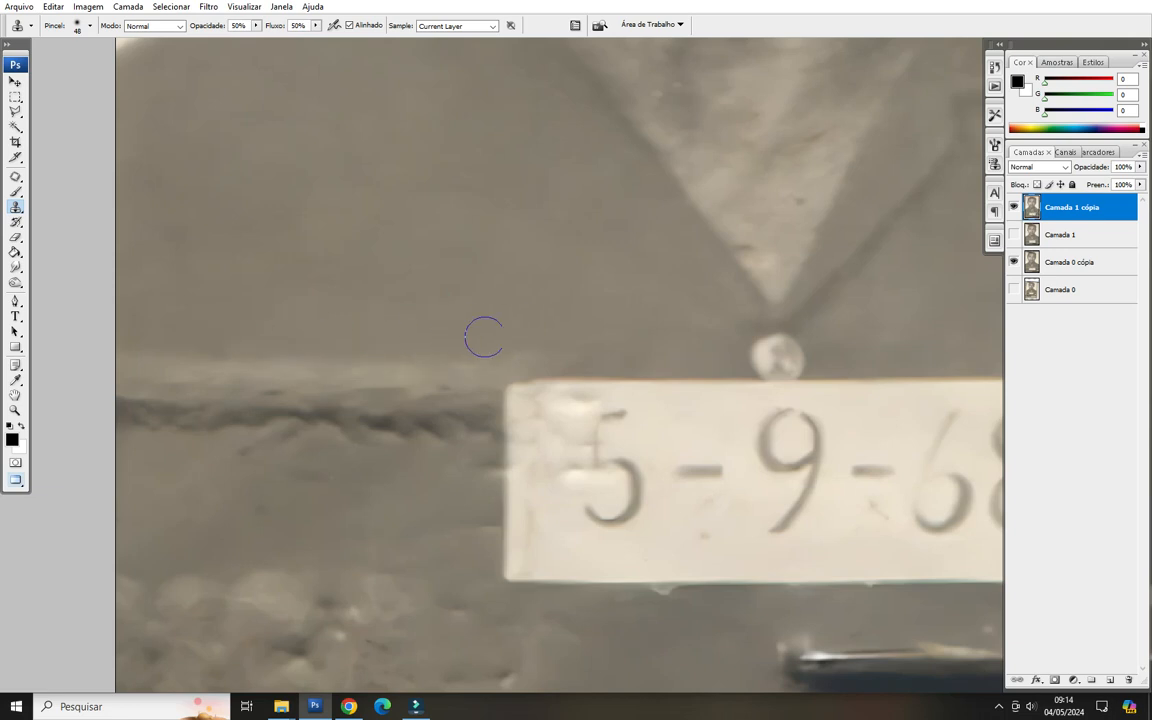
scroll(519, 350, "down", 5)
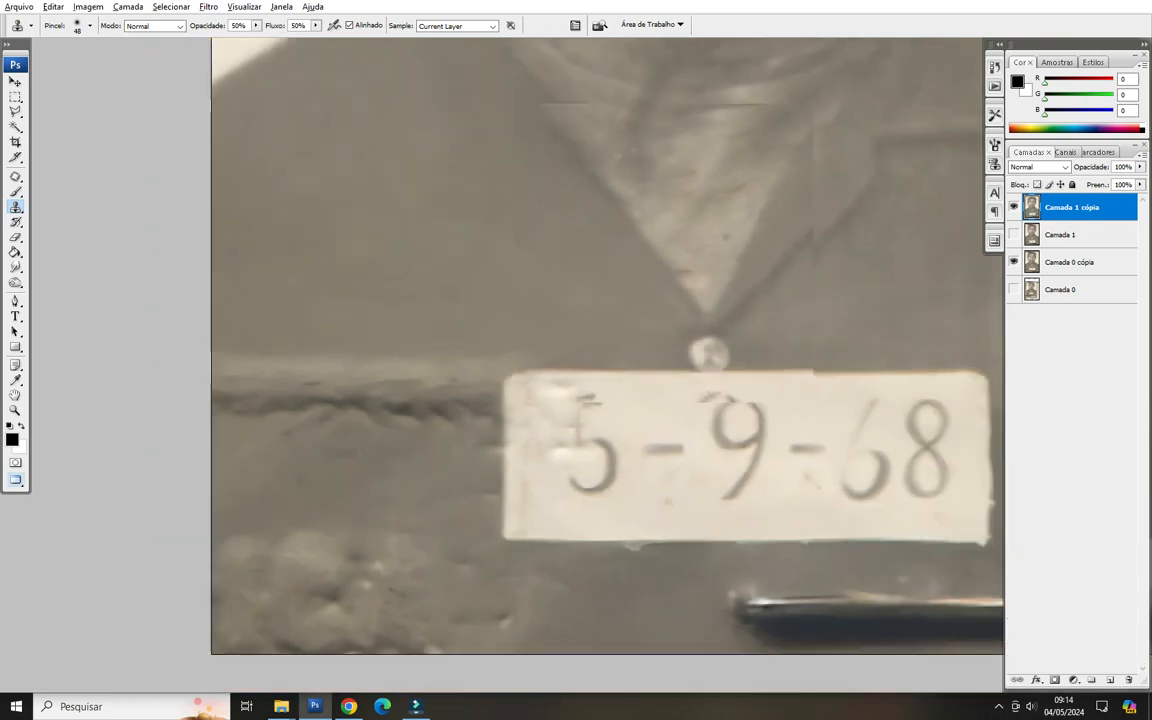
key("alt+space")
left_click_drag(530, 355, 257, 331)
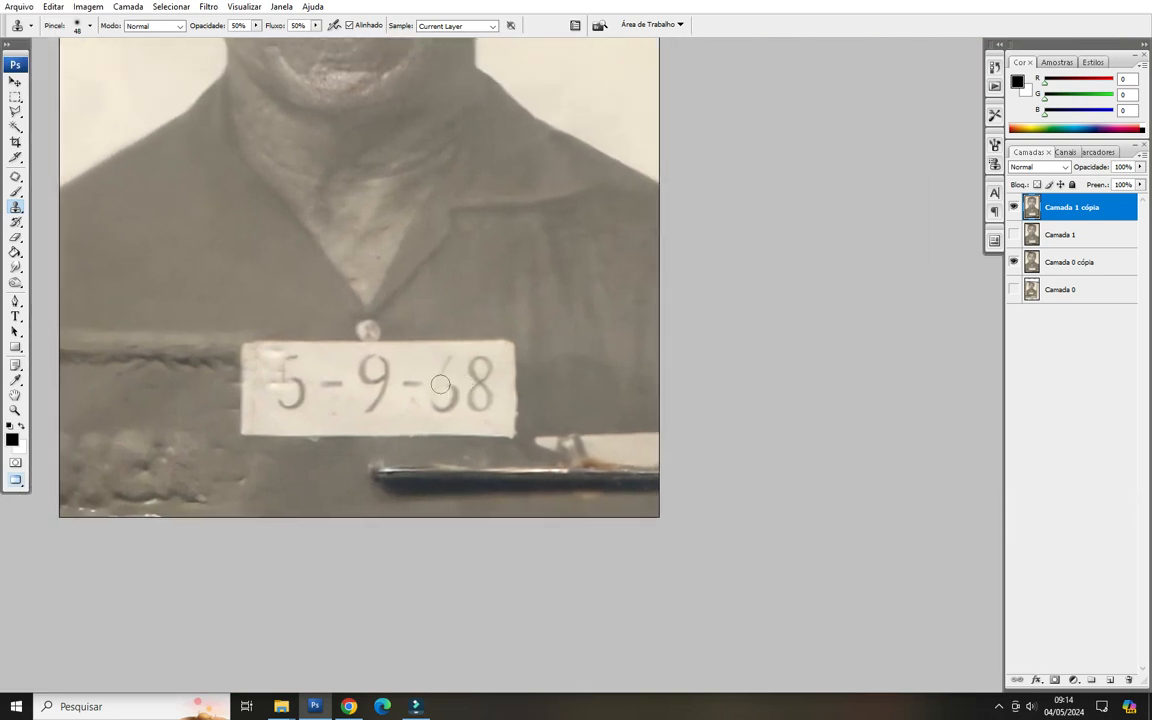
scroll(440, 384, "up", 5)
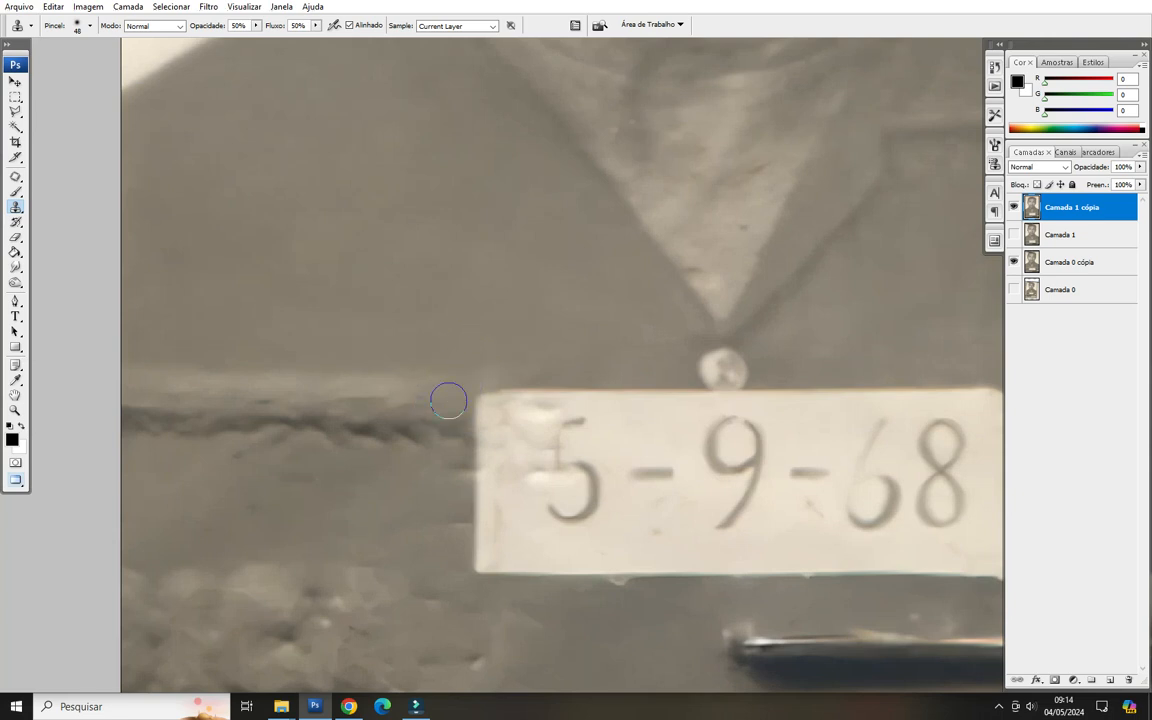
mouse_move(438, 461)
left_mouse_down()
mouse_move(450, 478)
mouse_move(470, 345)
mouse_move(505, 413)
left_mouse_up()
left_click(458, 401)
left_click_drag(244, 352, 484, 364)
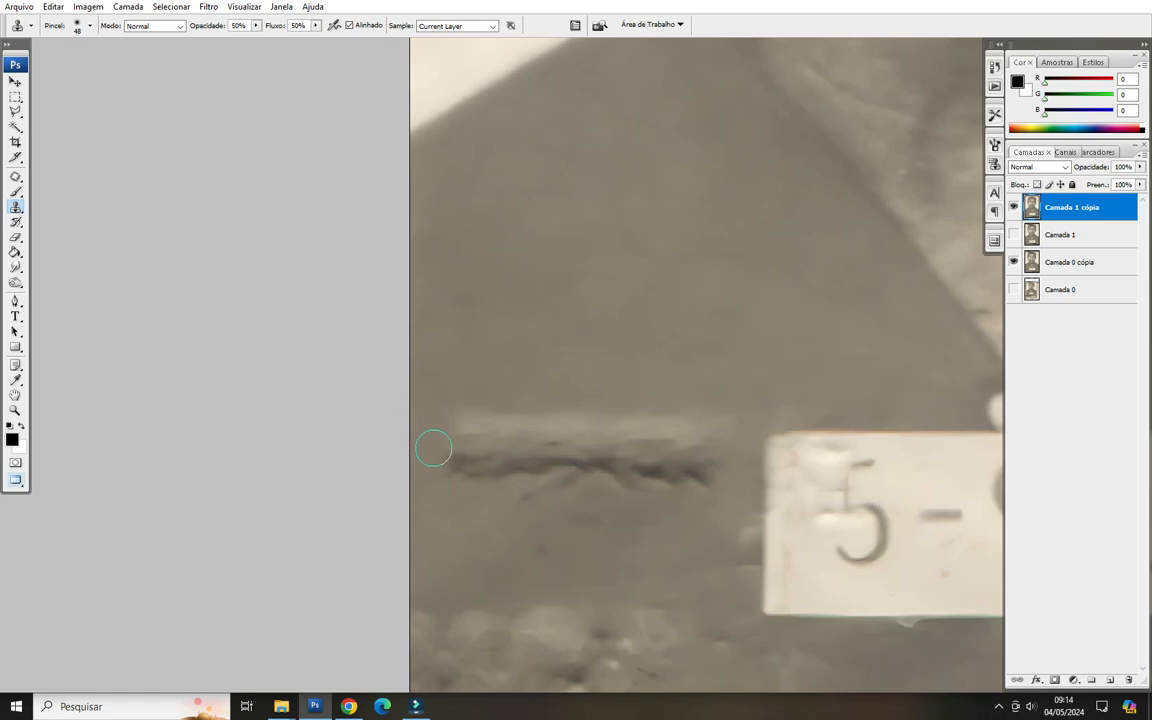
Patch away the horizontal crease left of the date plate with clean fabric from the chest.
key("j")
scroll(598, 444, "down", 1)
left_click_drag(646, 491, 589, 517)
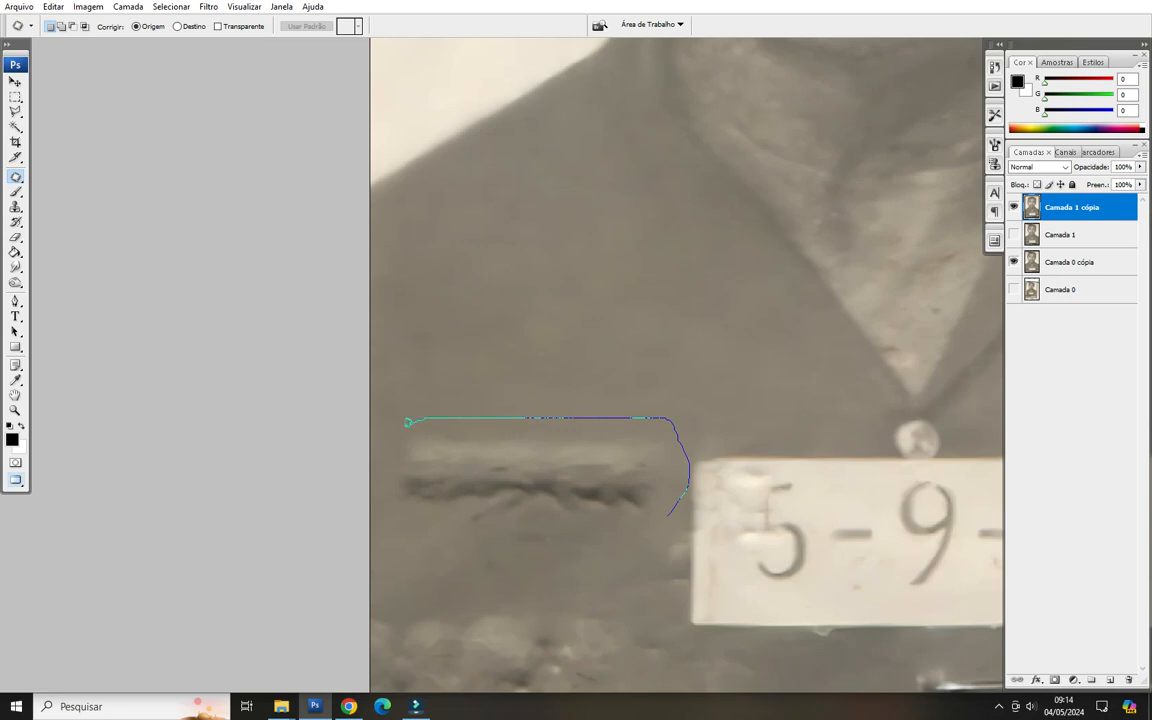
mouse_move(635, 541)
left_mouse_down()
mouse_move(664, 519)
mouse_move(660, 338)
left_mouse_up()
key("ctrl+d")
left_click_drag(680, 450, 455, 221)
left_click_drag(700, 330, 271, 361)
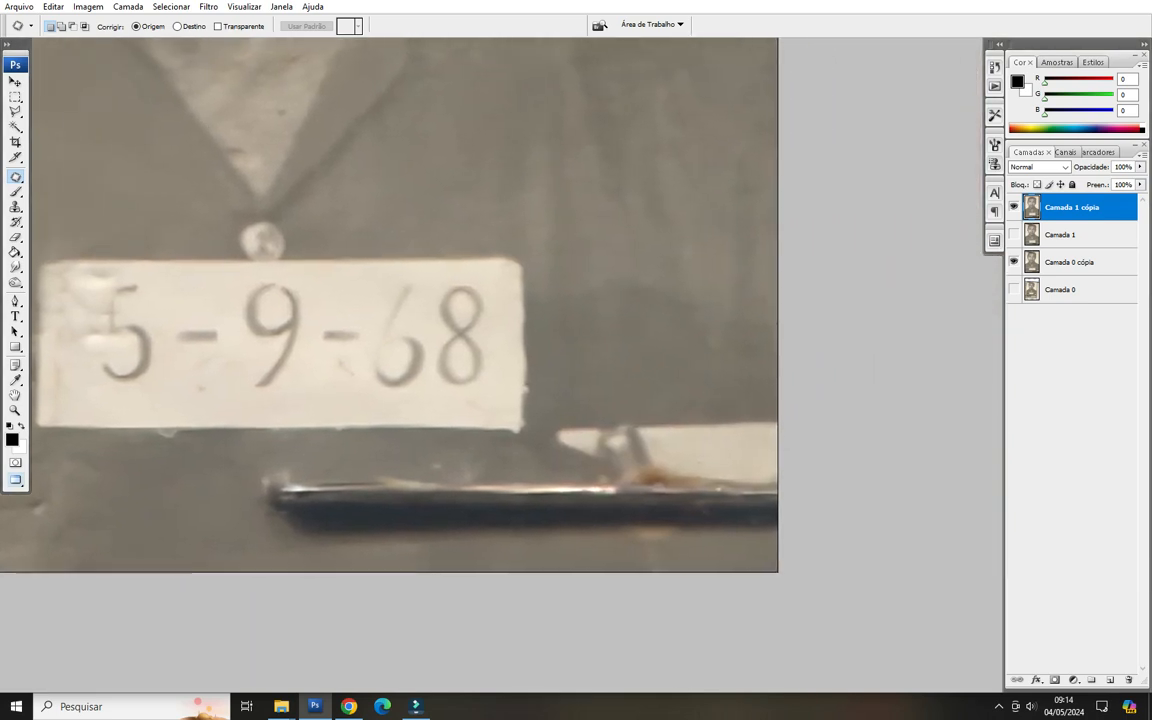
Clone shirt texture over the outer edges of the damaged area in the photo's lower-left corner with a soft 79 px brush.
key("s")
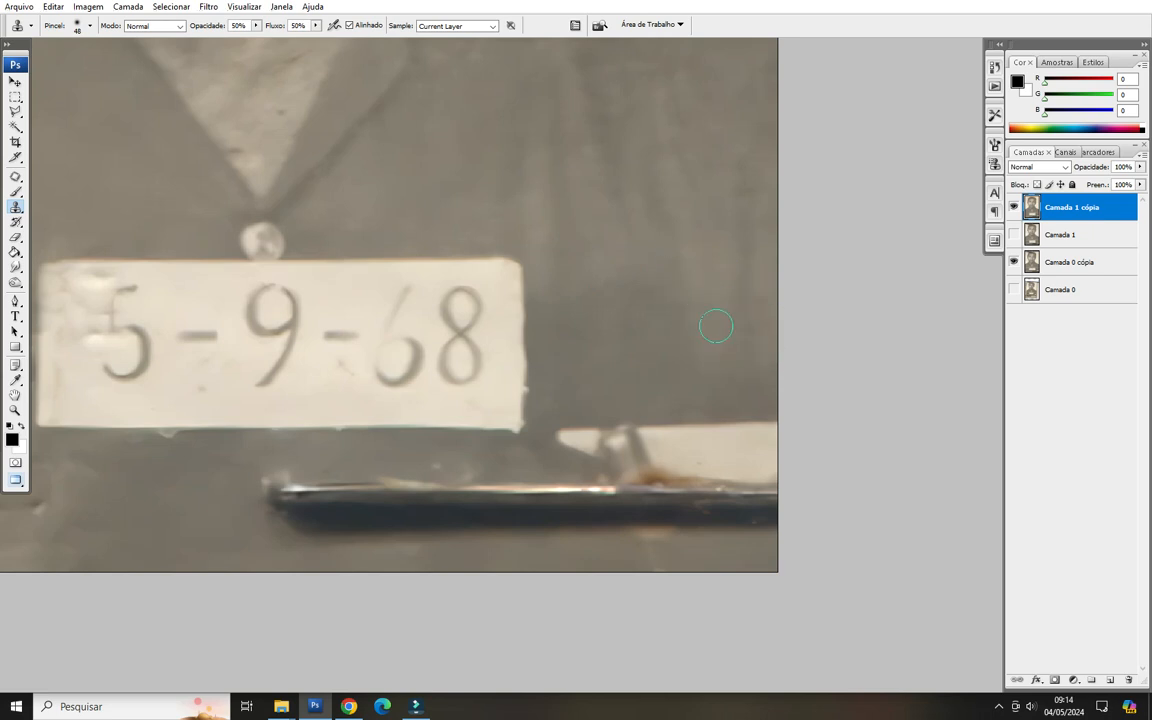
left_click_drag(631, 300, 596, 306)
scroll(600, 280, "left", 10)
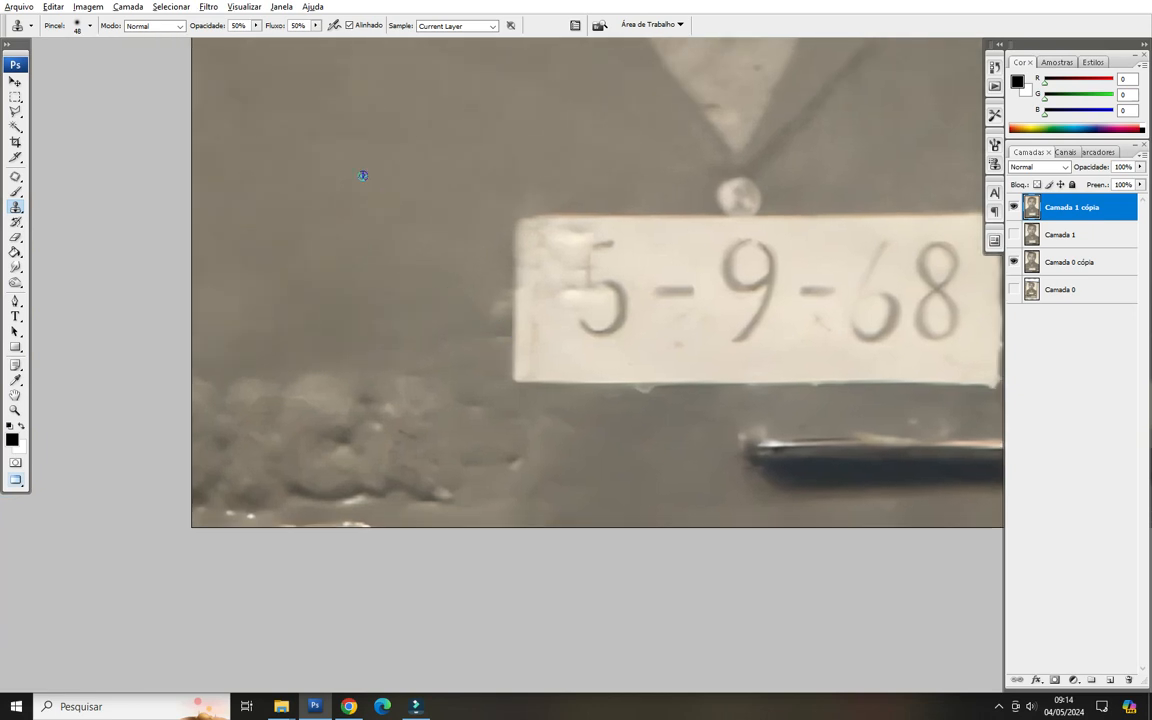
scroll(420, 260, "up", 2)
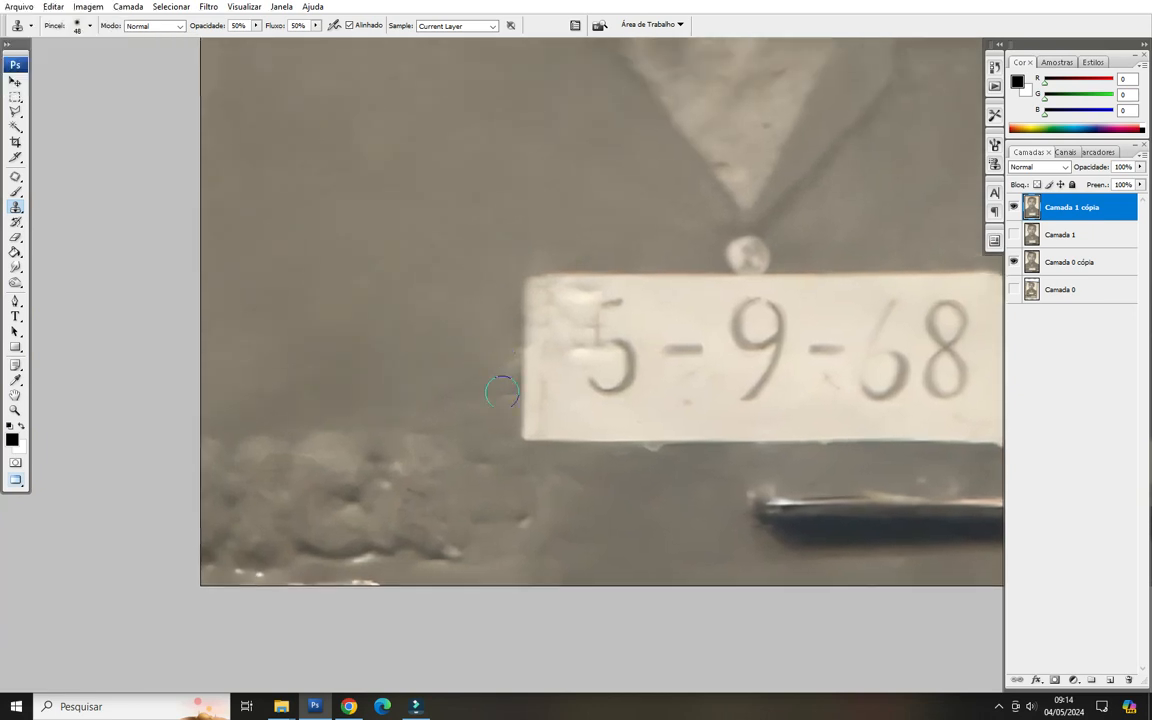
right_click(405, 312)
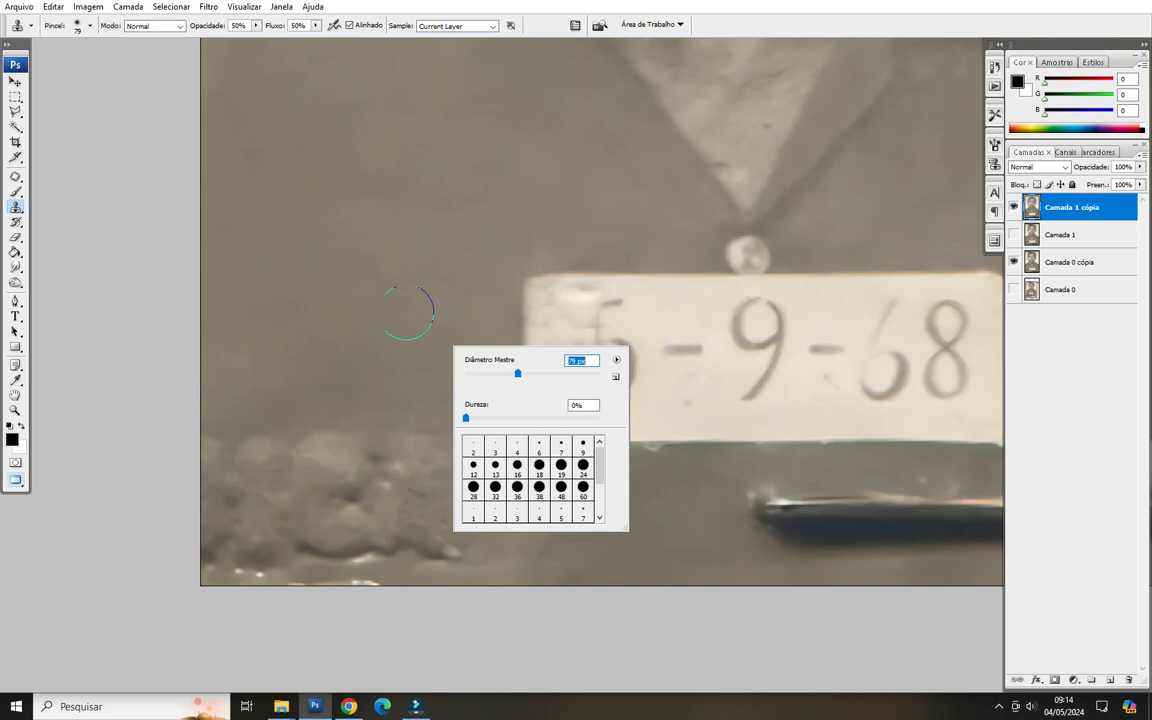
key("Return")
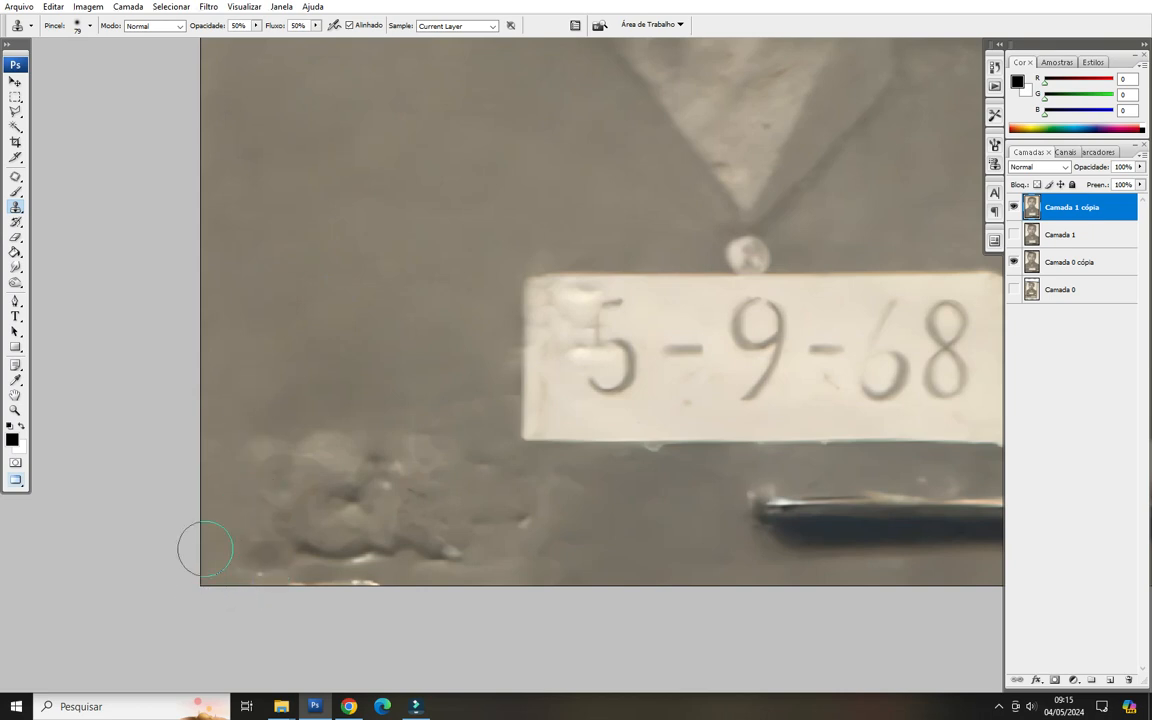
mouse_move(234, 591)
left_mouse_down()
mouse_move(271, 579)
mouse_move(210, 565)
mouse_move(212, 584)
mouse_move(230, 587)
mouse_move(328, 565)
mouse_move(320, 554)
mouse_move(458, 562)
mouse_move(418, 571)
mouse_move(432, 577)
mouse_move(368, 560)
left_mouse_up()
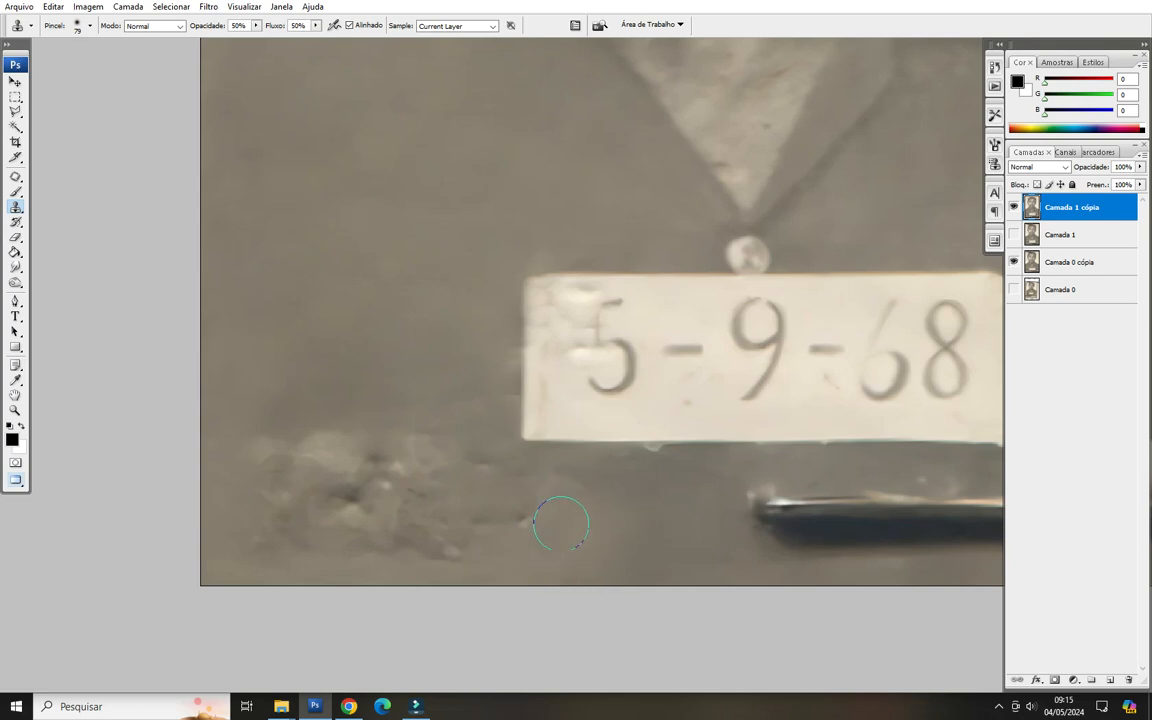
Patch the remaining rough damaged area in the photo's lower-left corner with smooth fabric from the chest.
key("j")
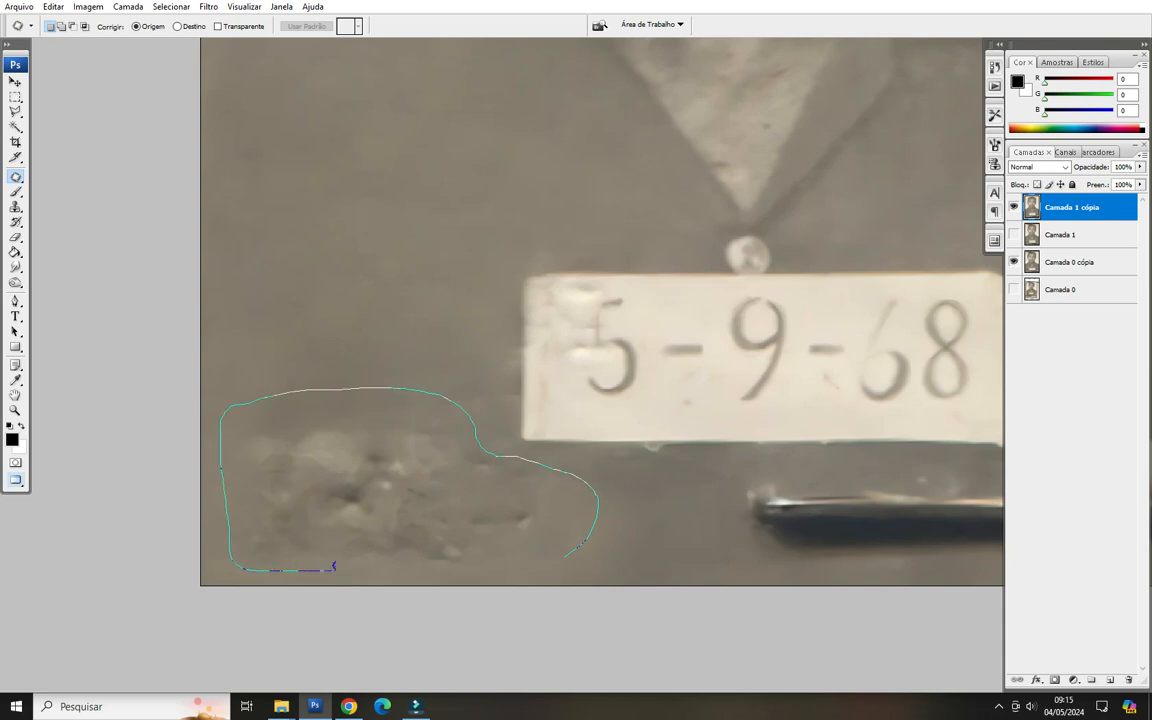
left_click_drag(547, 564, 562, 557)
left_click_drag(485, 515, 513, 172)
key("s")
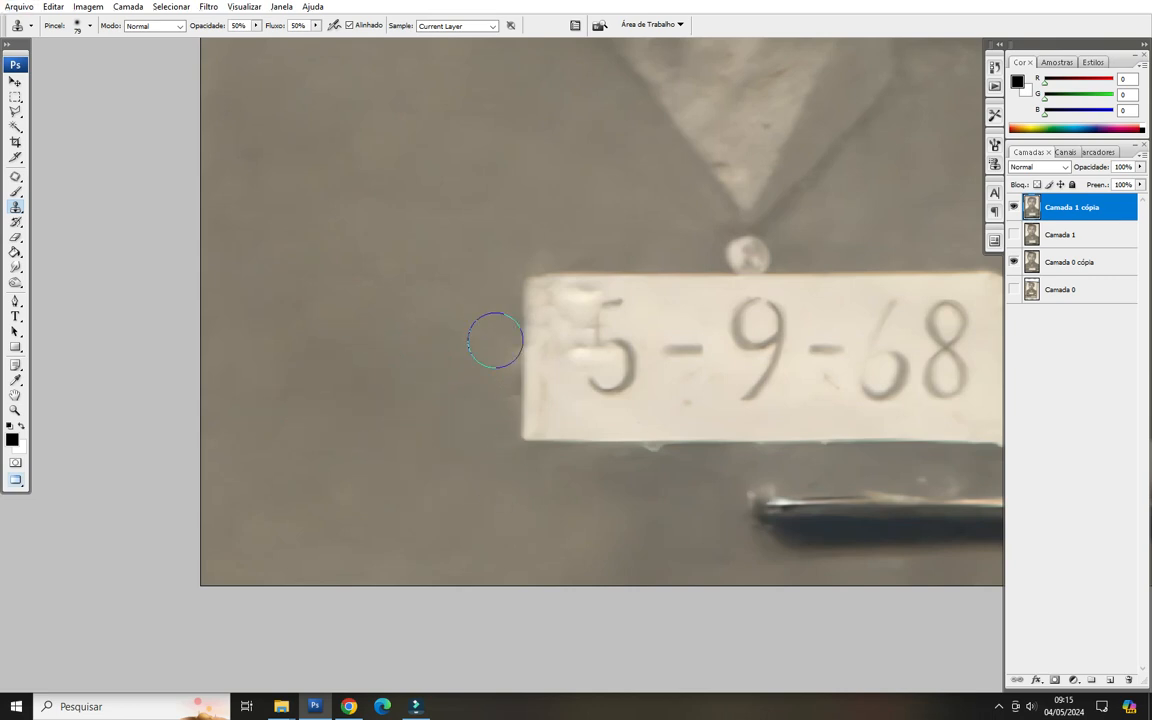
Clone shirt texture over the outer ends of the metal clip and white paper where they meet the photo's right edge.
scroll(505, 430, "right", 10)
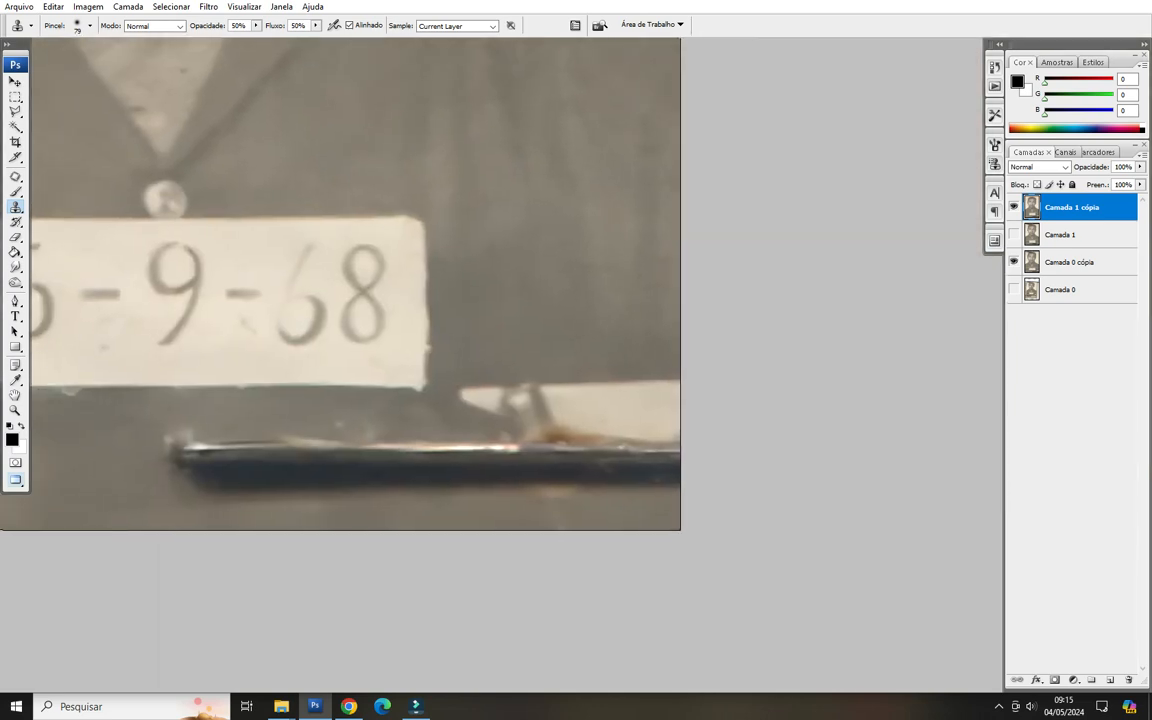
scroll(583, 414, "down", 3)
left_click_drag(583, 414, 571, 460)
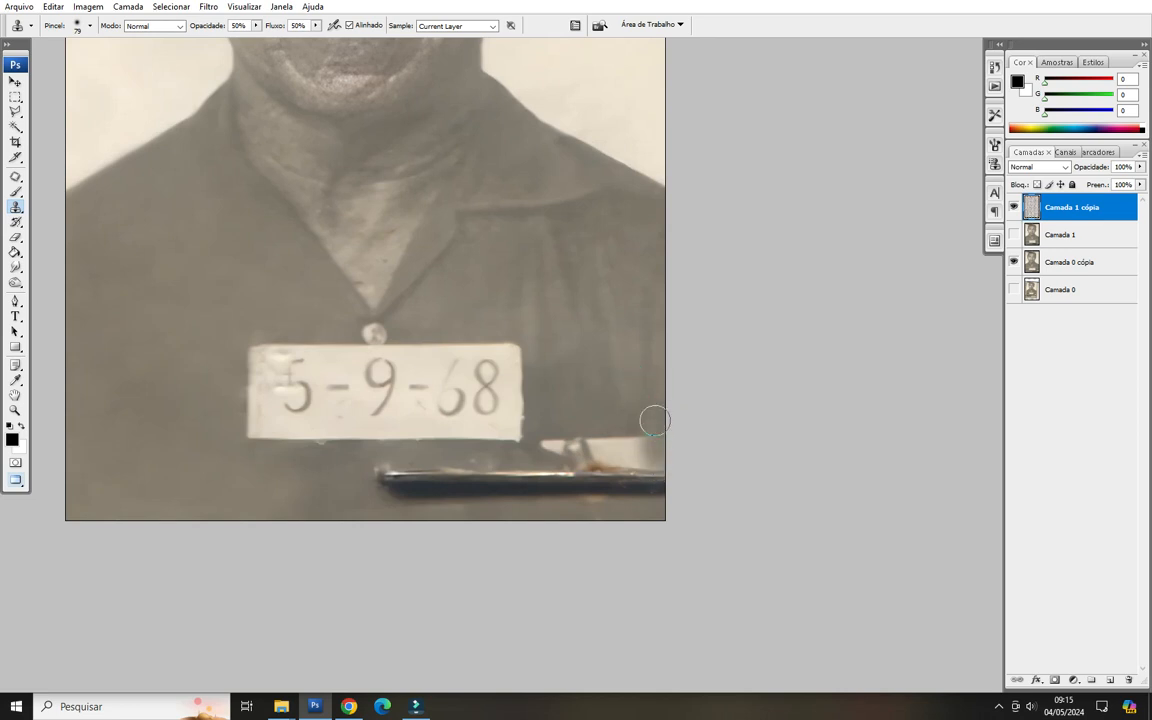
mouse_move(651, 365)
left_mouse_down()
mouse_move(650, 499)
mouse_move(661, 450)
mouse_move(650, 396)
left_mouse_up()
mouse_move(657, 484)
left_mouse_down()
mouse_move(659, 400)
mouse_move(651, 475)
left_mouse_up()
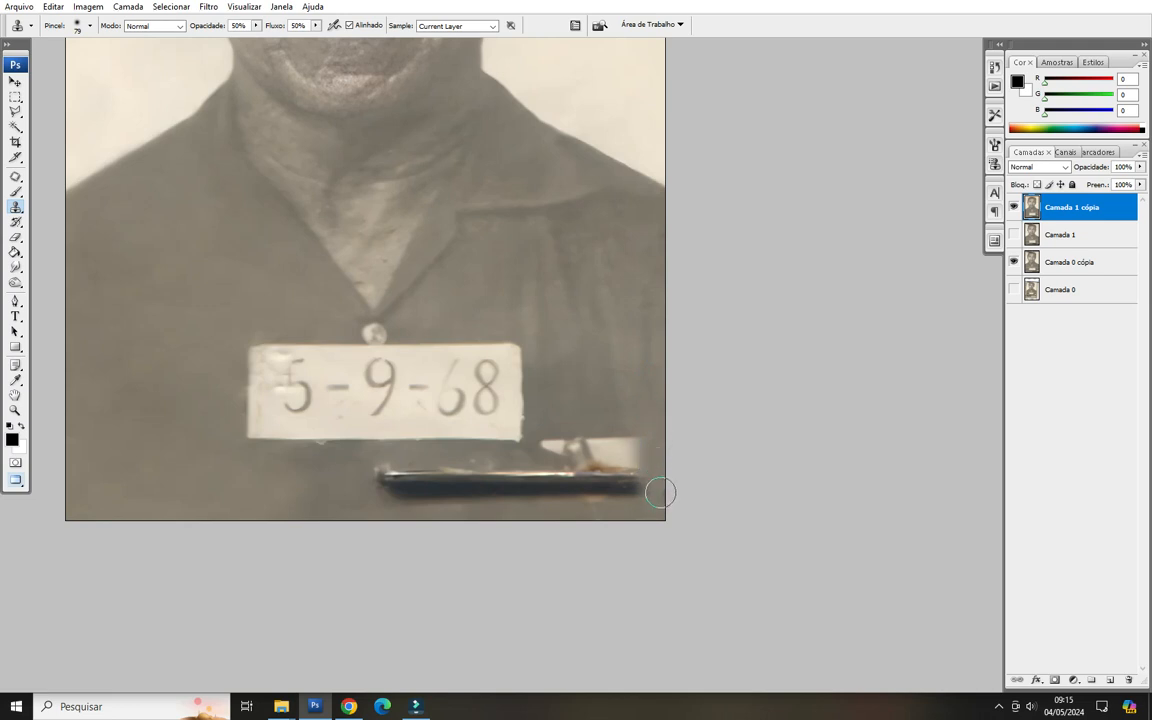
Duplicate the retouched layer and patch the metal clip and white paper below the date plate with clean fabric from the left chest.
key("ctrl+j")
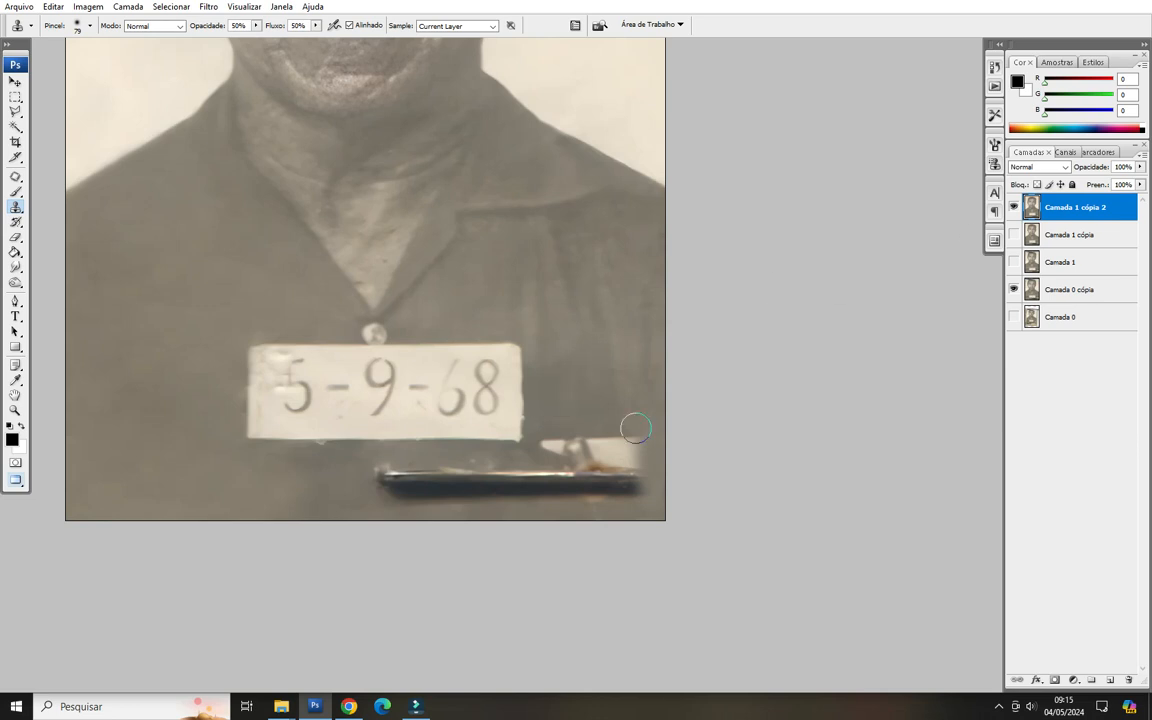
scroll(582, 378, "up", 2)
left_click_drag(670, 502, 740, 519)
key("j")
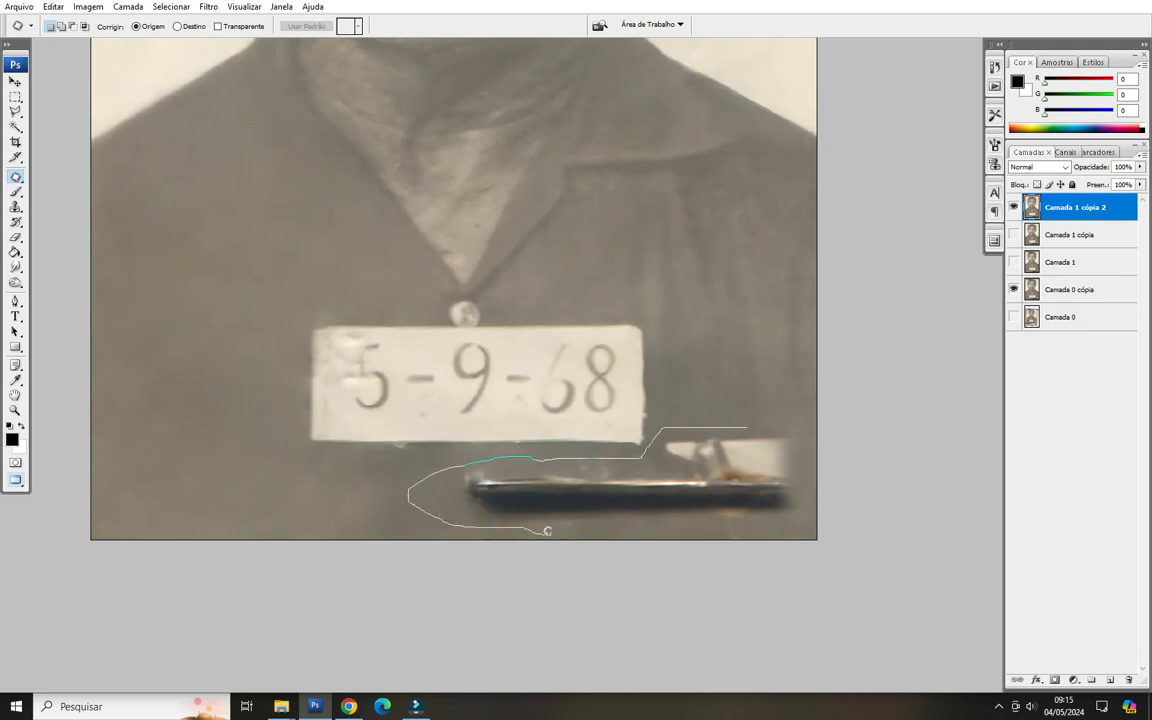
left_click_drag(746, 417, 746, 420)
mouse_move(750, 480)
left_mouse_down()
mouse_move(450, 390)
mouse_move(356, 312)
mouse_move(335, 258)
mouse_move(325, 271)
mouse_move(272, 255)
left_mouse_up()
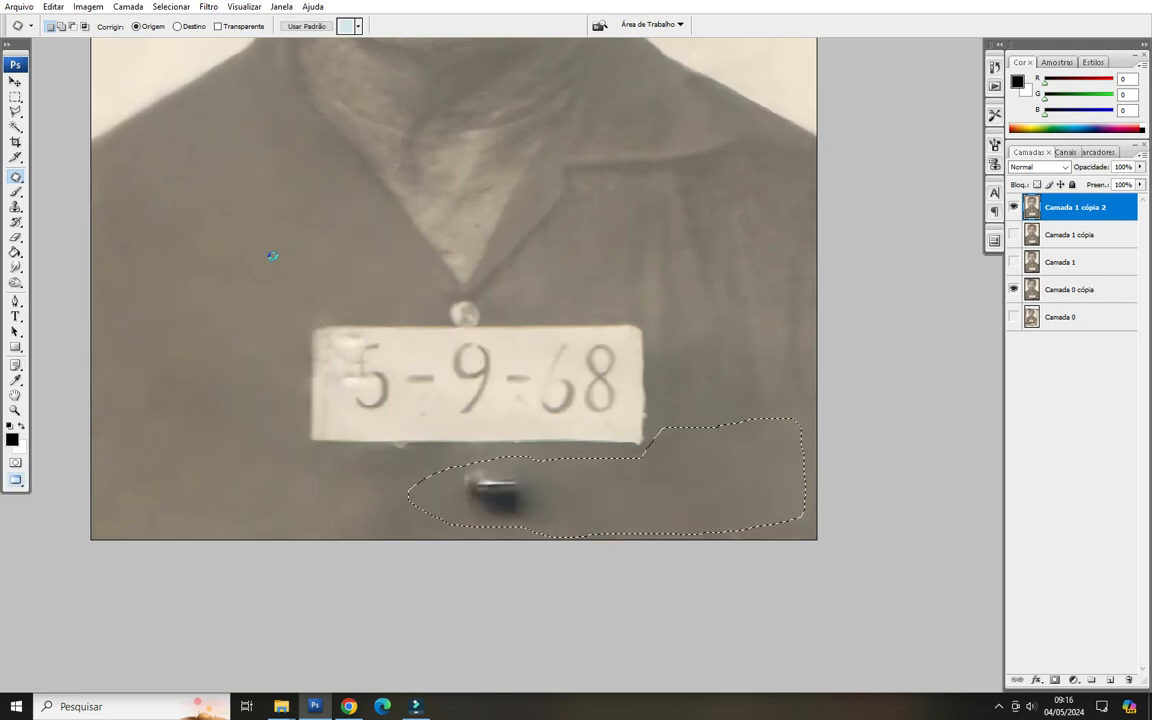
key("ctrl+d")
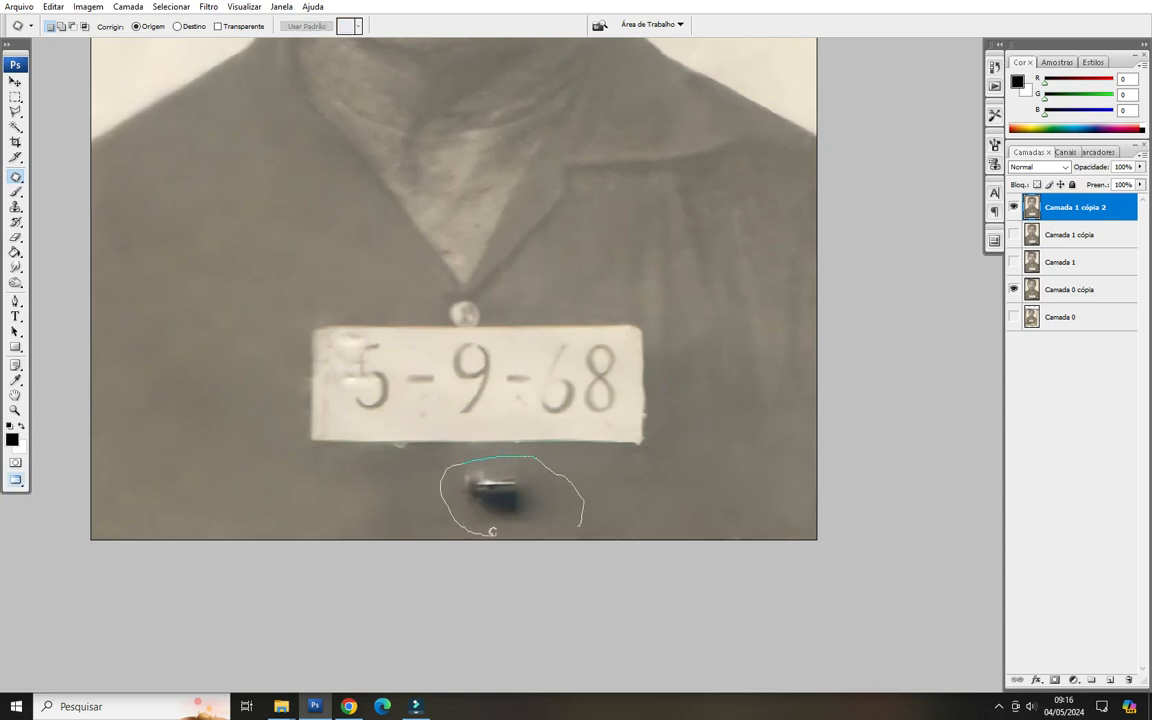
Patch away the leftover tip of the metal clip below the date plate.
left_click_drag(591, 510, 585, 505)
left_click_drag(528, 509, 243, 257)
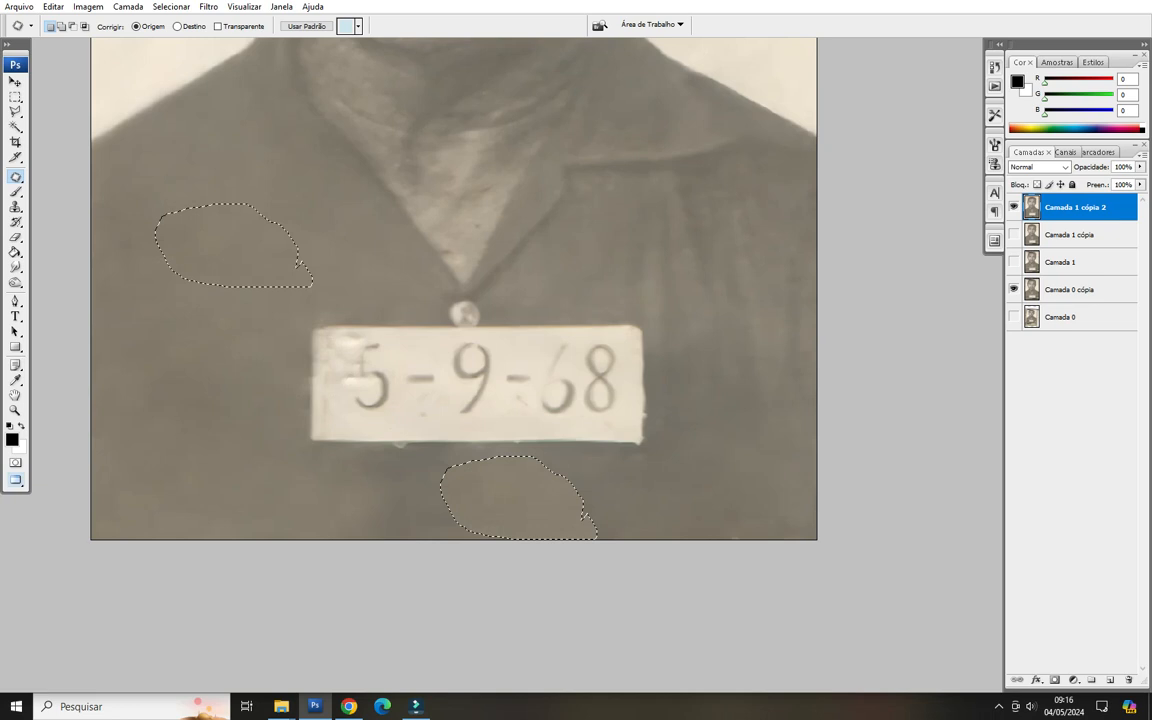
key("ctrl+d")
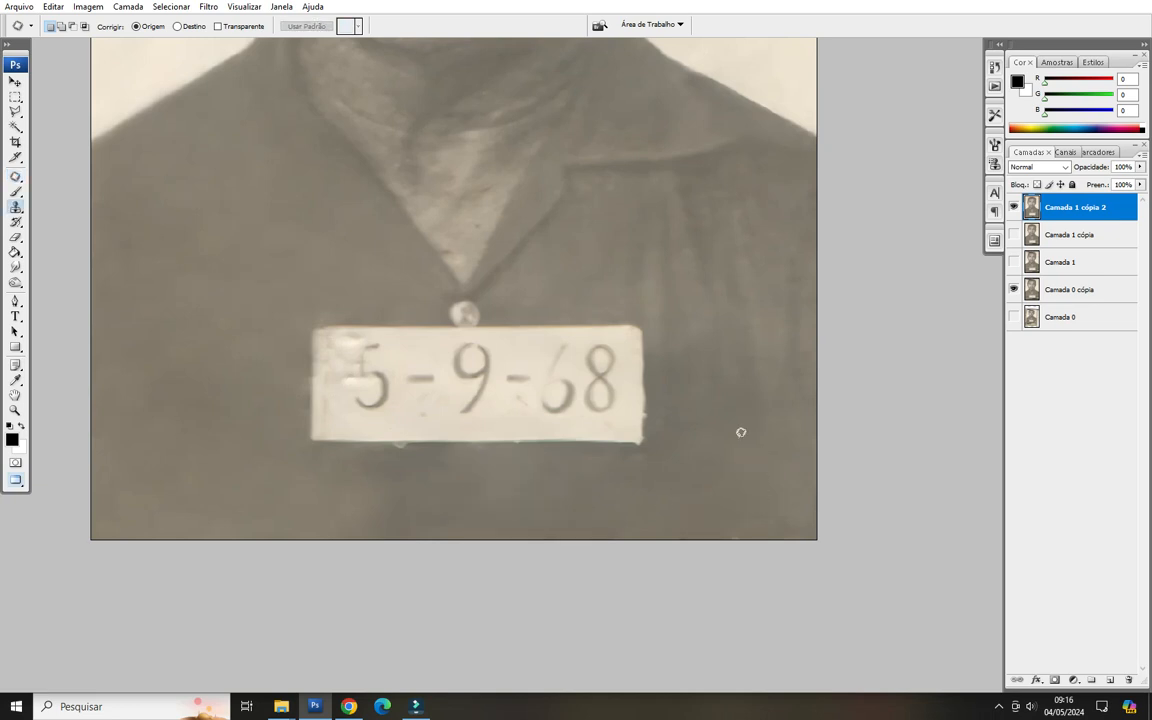
Clone smooth shirt fabric over the light blotches and vertical creases beside and below the date plate.
key("s")
left_click(752, 466, "alt")
left_click(738, 427)
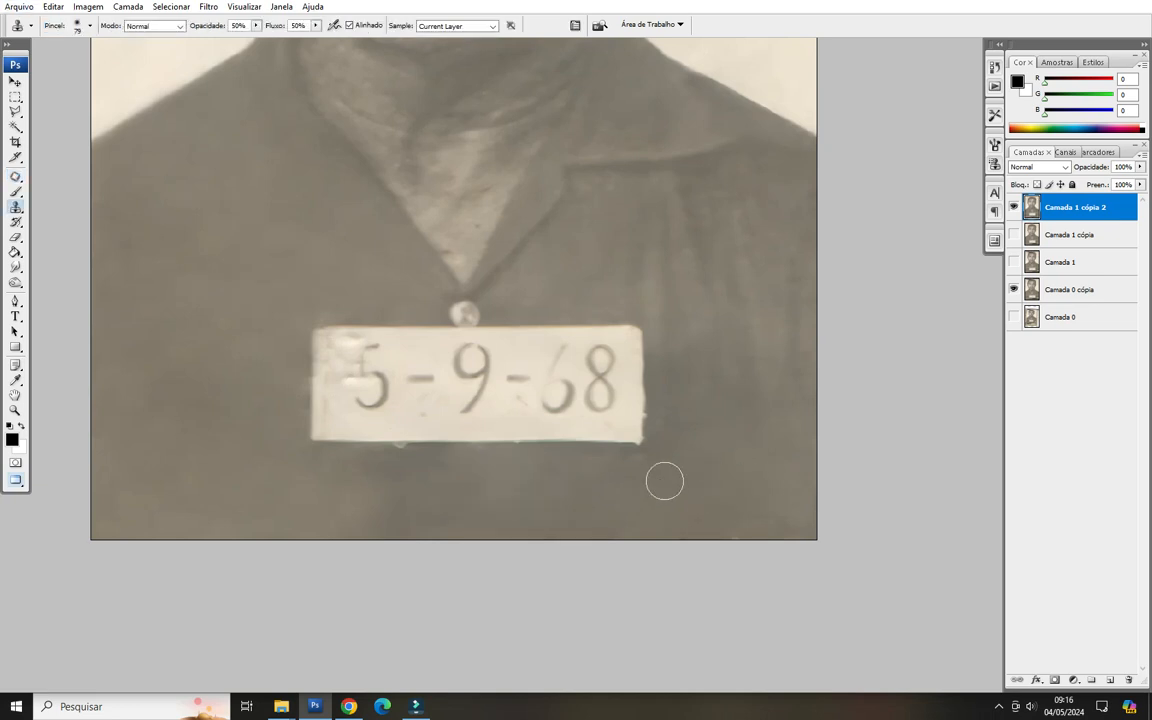
left_click(682, 450)
left_click(545, 504, "alt")
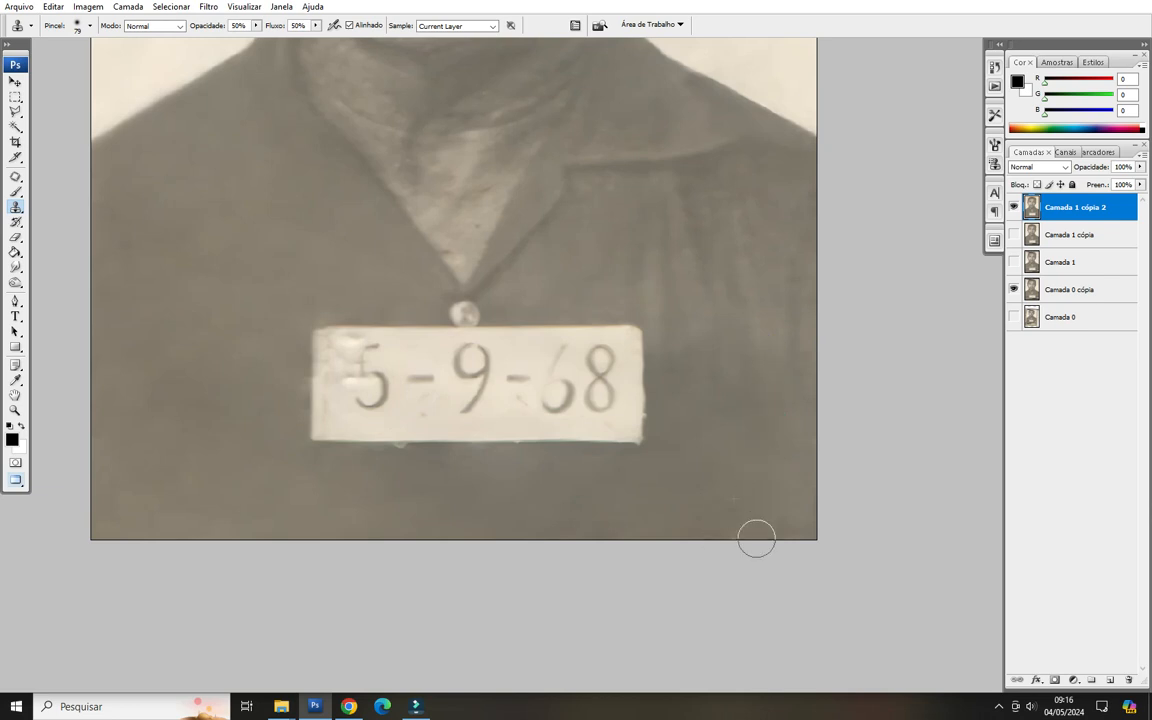
left_click_drag(712, 388, 688, 565)
left_click(671, 587)
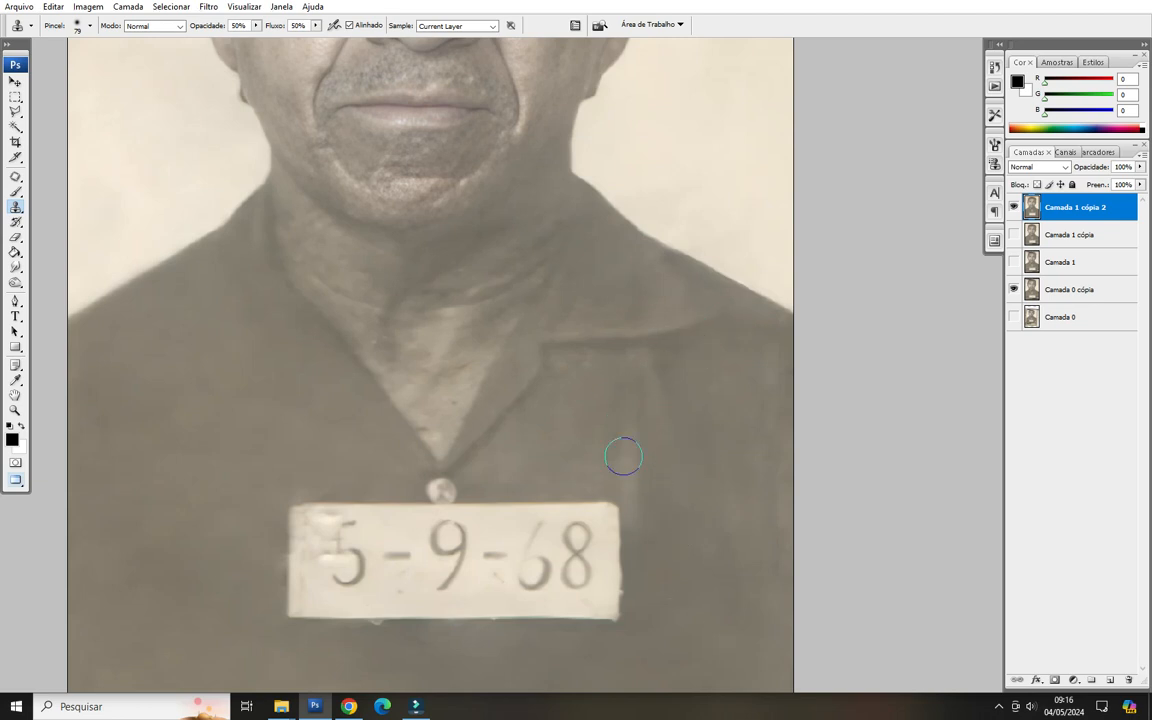
scroll(599, 509, "down", 2)
scroll(688, 519, "up", 3)
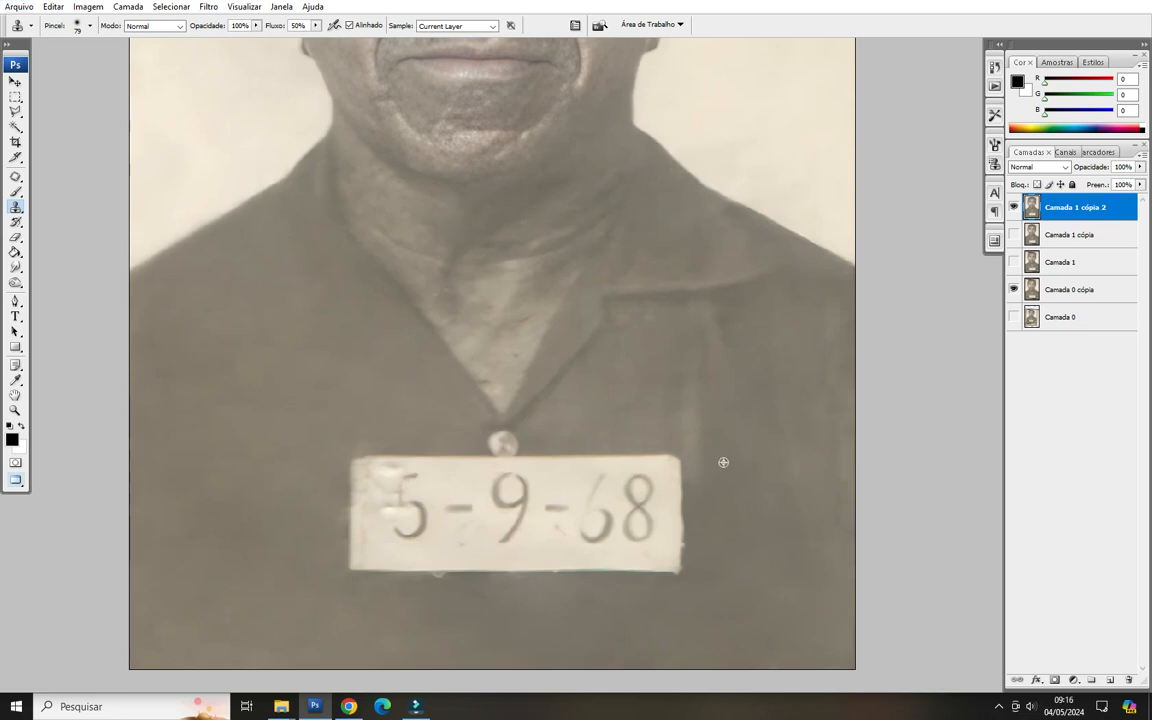
Duplicate the retouched layer and save the document.
key("ctrl+j")
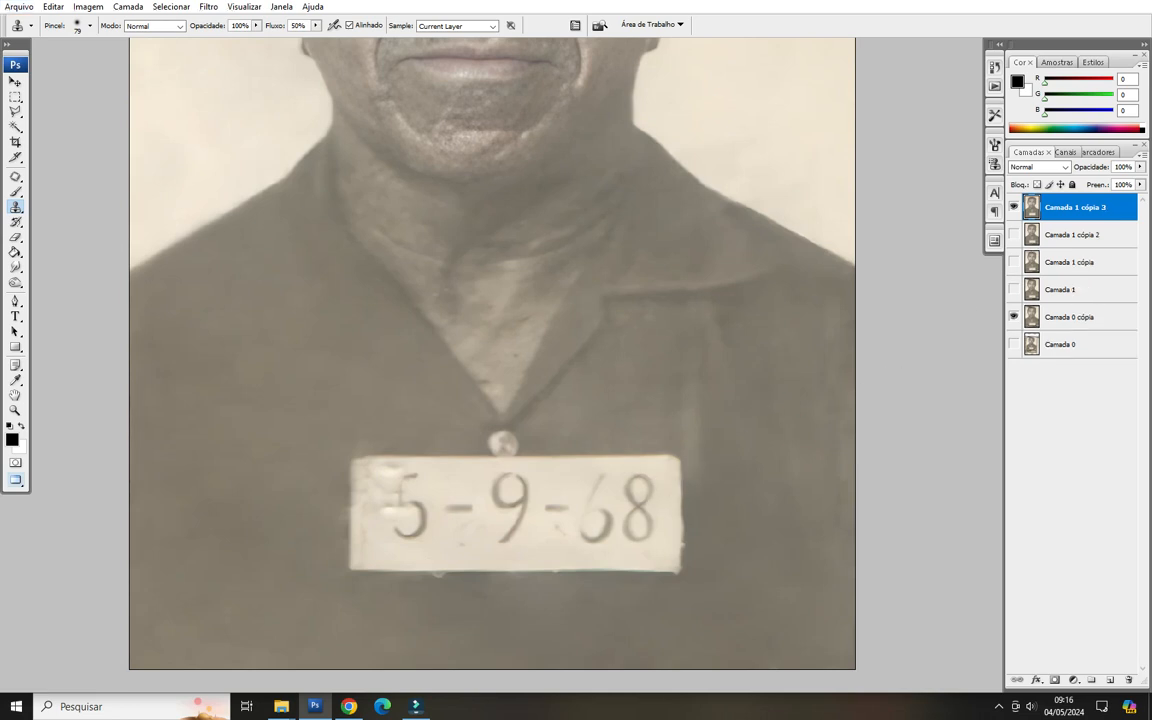
key("ctrl+s")
key("Return")
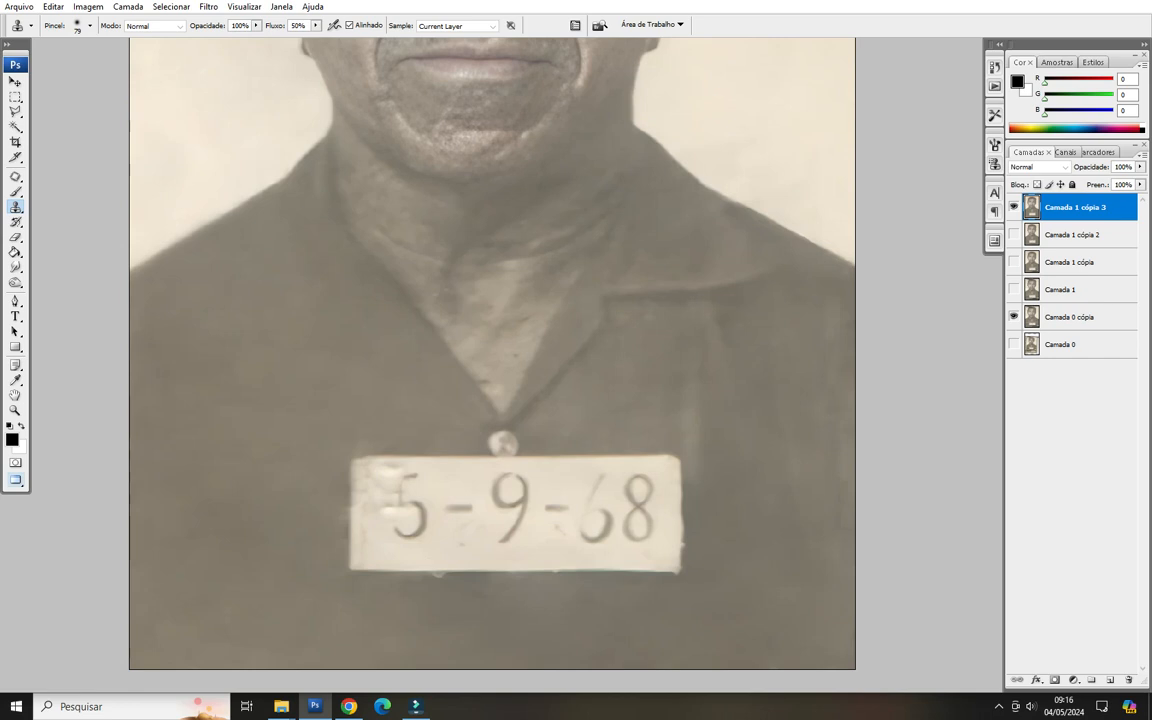
Clone plain shirt fabric over both outer parts of the date plate, up to the digit 9 in its middle.
scroll(730, 376, "down", 2)
left_click(731, 346, "alt")
mouse_move(672, 375)
left_mouse_down()
mouse_move(670, 475)
mouse_move(656, 483)
mouse_move(666, 481)
mouse_move(646, 465)
mouse_move(649, 388)
mouse_move(635, 480)
left_mouse_up()
mouse_move(656, 337)
left_mouse_down()
mouse_move(626, 471)
mouse_move(614, 460)
mouse_move(619, 397)
mouse_move(612, 519)
mouse_move(614, 448)
left_mouse_up()
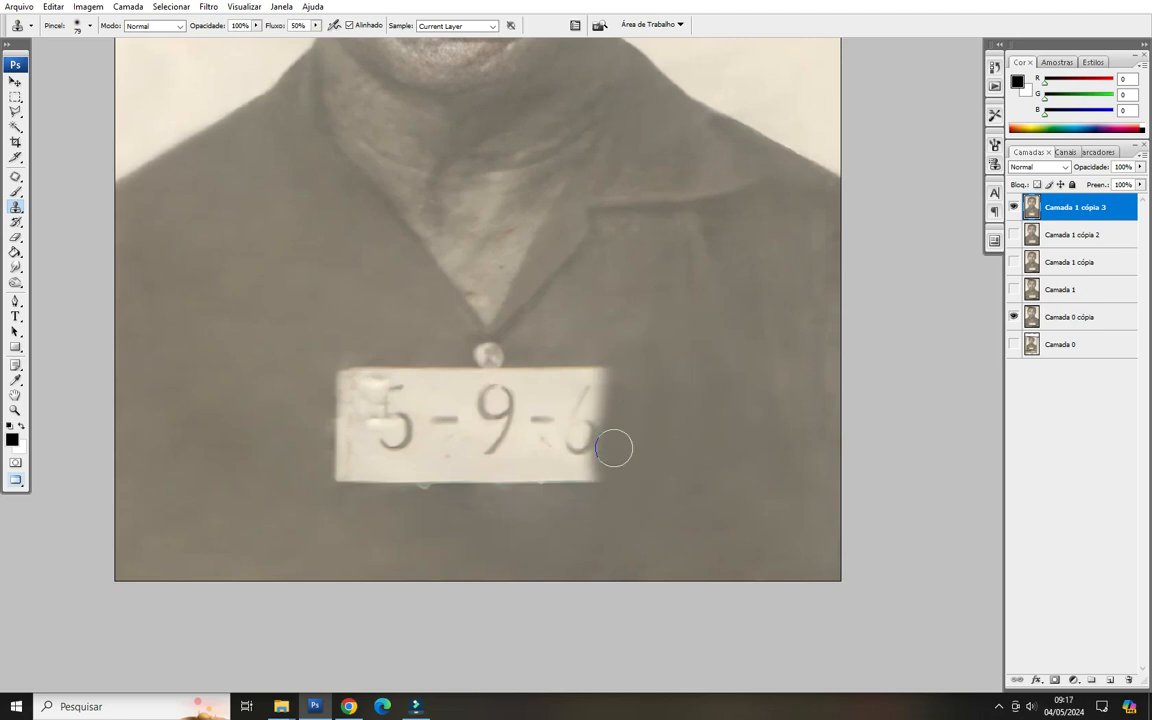
left_click_drag(553, 403, 821, 409)
mouse_move(592, 408)
left_mouse_down()
mouse_move(597, 381)
mouse_move(617, 378)
mouse_move(602, 496)
mouse_move(632, 344)
mouse_move(617, 414)
mouse_move(633, 489)
mouse_move(650, 358)
mouse_move(661, 512)
mouse_move(680, 440)
mouse_move(663, 404)
mouse_move(682, 487)
mouse_move(692, 390)
mouse_move(674, 458)
mouse_move(694, 411)
mouse_move(710, 455)
mouse_move(715, 440)
mouse_move(535, 394)
left_mouse_up()
mouse_move(718, 333)
left_mouse_down()
mouse_move(689, 380)
mouse_move(663, 316)
mouse_move(686, 401)
mouse_move(675, 428)
mouse_move(672, 301)
mouse_move(650, 404)
mouse_move(640, 370)
mouse_move(649, 298)
mouse_move(620, 452)
mouse_move(638, 411)
left_mouse_up()
Clone shirt fabric over the plate's remaining middle section below the button, reducing the brush to 44 for the edges.
scroll(640, 358, "up", 3)
key("alt+space")
left_click_drag(681, 224, 648, 358)
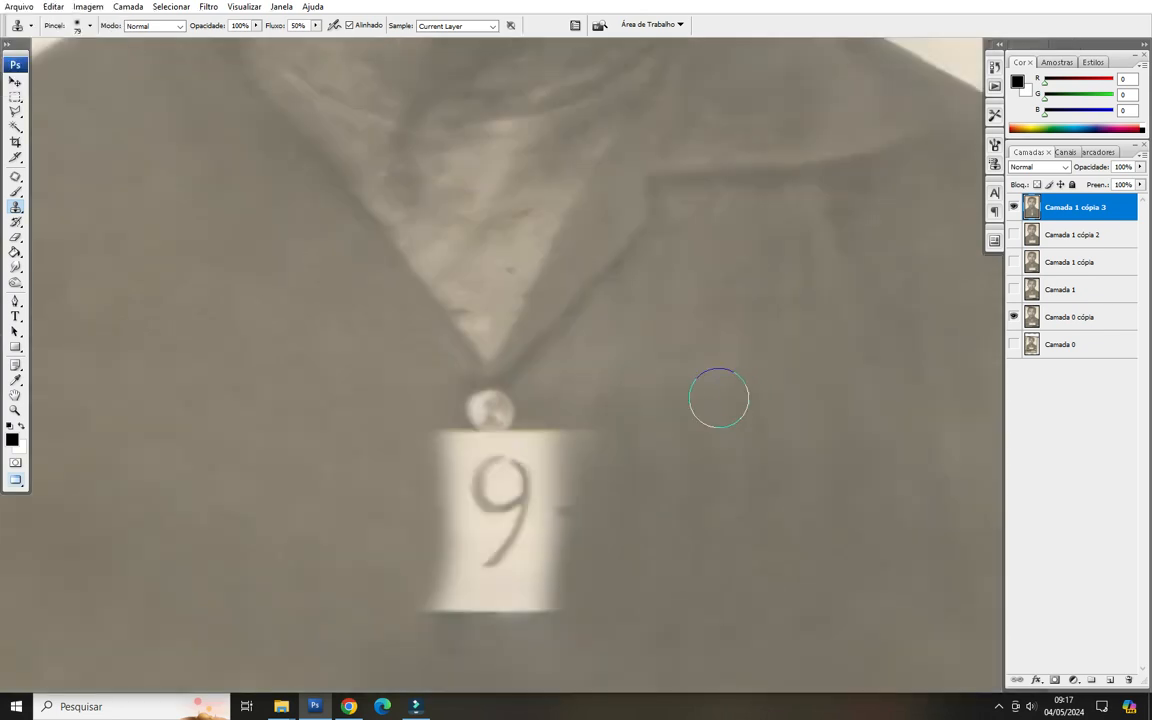
mouse_move(597, 442)
left_mouse_down()
mouse_move(562, 563)
mouse_move(567, 471)
mouse_move(472, 621)
mouse_move(433, 623)
mouse_move(493, 593)
mouse_move(527, 594)
mouse_move(384, 629)
mouse_move(557, 559)
mouse_move(472, 491)
mouse_move(443, 513)
left_mouse_up()
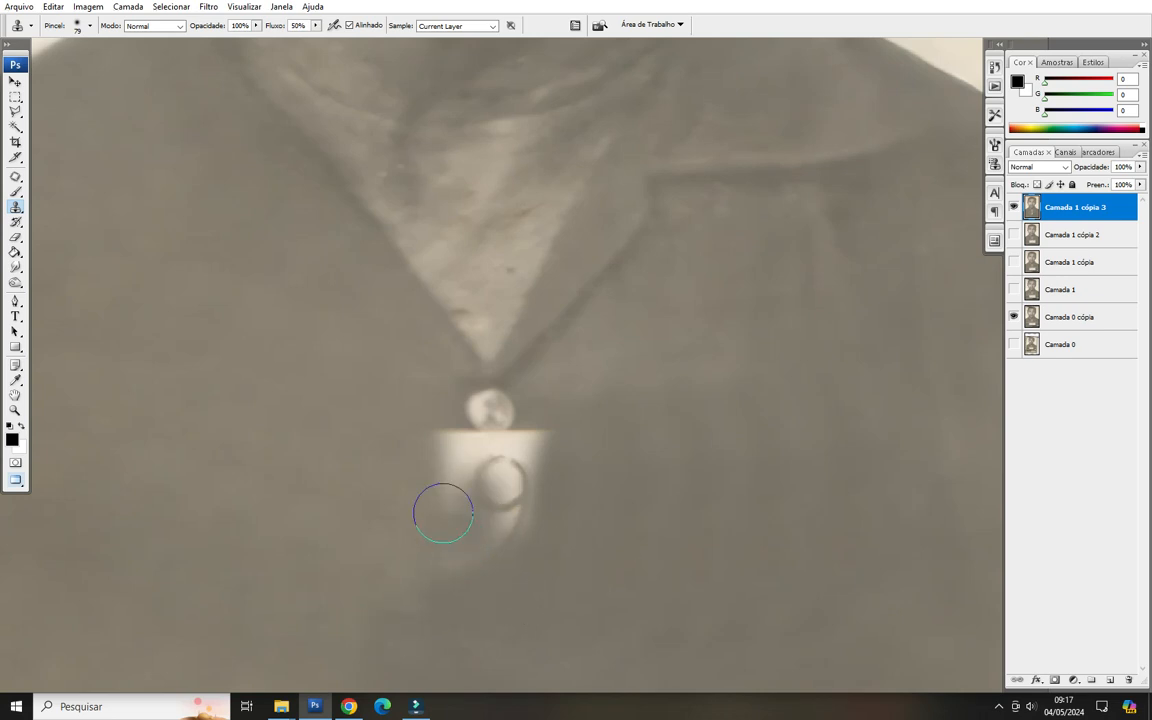
right_click(420, 470)
key("Return")
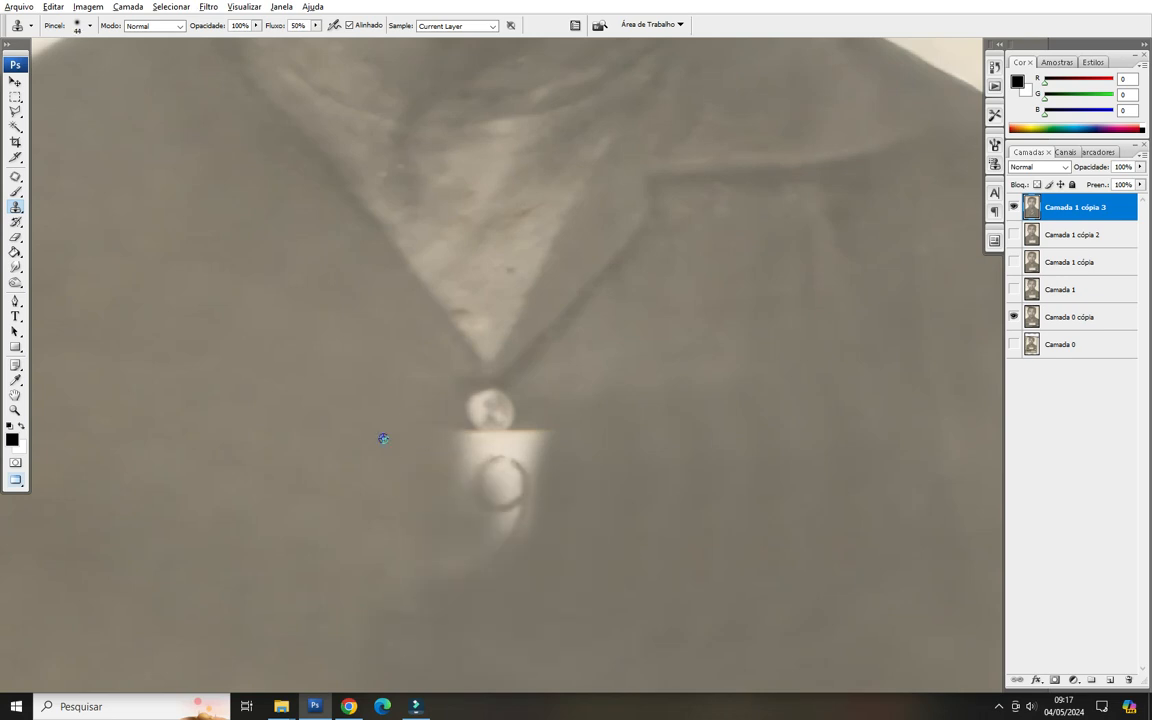
left_click_drag(460, 450, 510, 488)
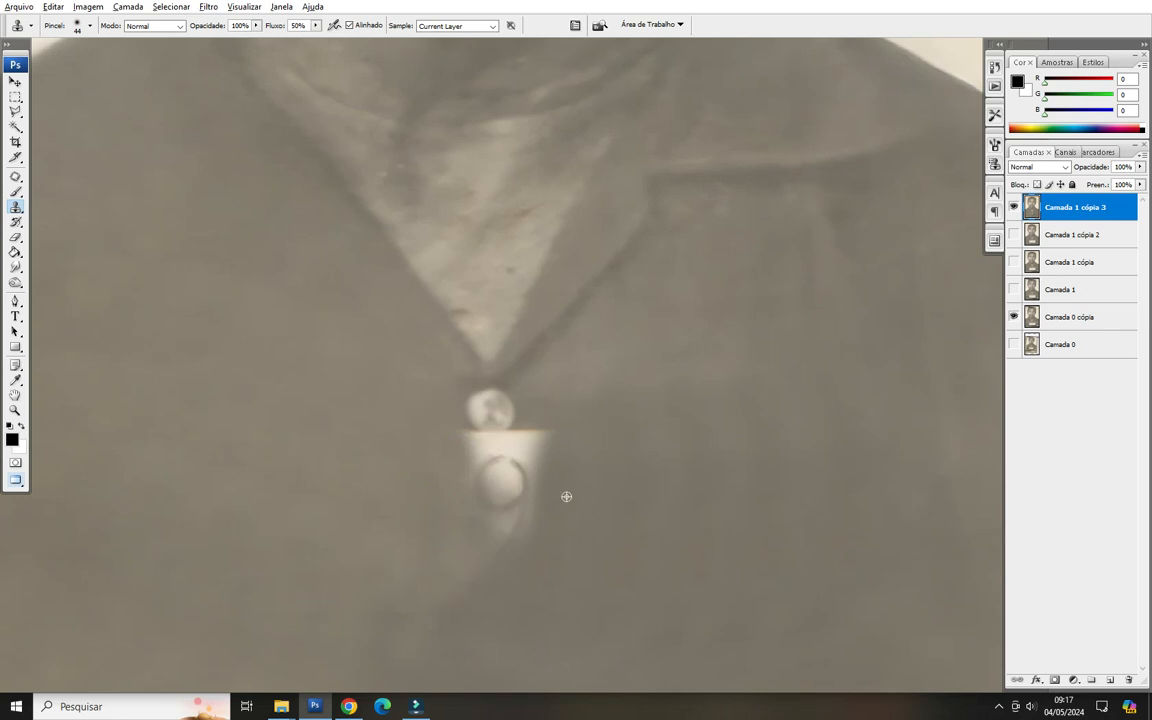
mouse_move(559, 436)
left_mouse_down()
mouse_move(520, 463)
mouse_move(521, 541)
mouse_move(557, 433)
mouse_move(495, 503)
mouse_move(465, 603)
mouse_move(424, 609)
left_mouse_up()
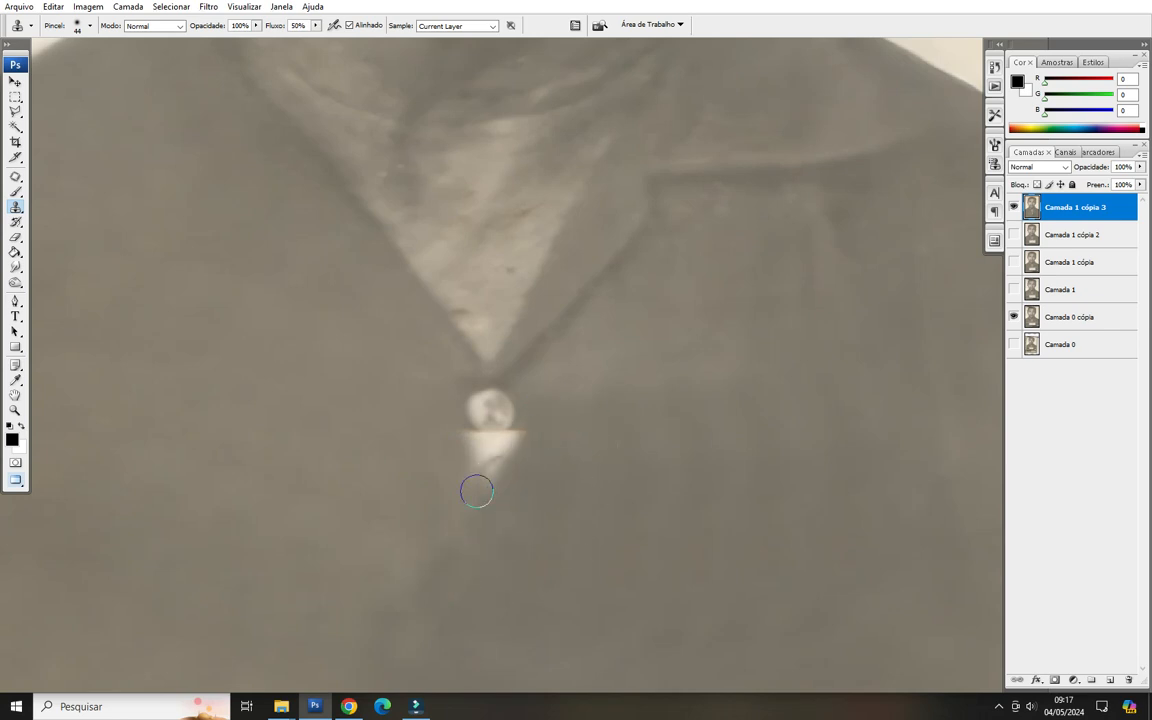
mouse_move(472, 467)
left_mouse_down()
mouse_move(512, 468)
mouse_move(501, 445)
mouse_move(449, 437)
mouse_move(508, 443)
mouse_move(465, 436)
mouse_move(527, 424)
mouse_move(477, 437)
mouse_move(525, 414)
mouse_move(489, 413)
mouse_move(531, 357)
left_mouse_up()
Clone the shirt button to a second position lower on the shirt front, directly beneath the first.
scroll(484, 417, "down", 5)
key("alt+space")
scroll(531, 357, "up", 5)
left_click(505, 318, "alt")
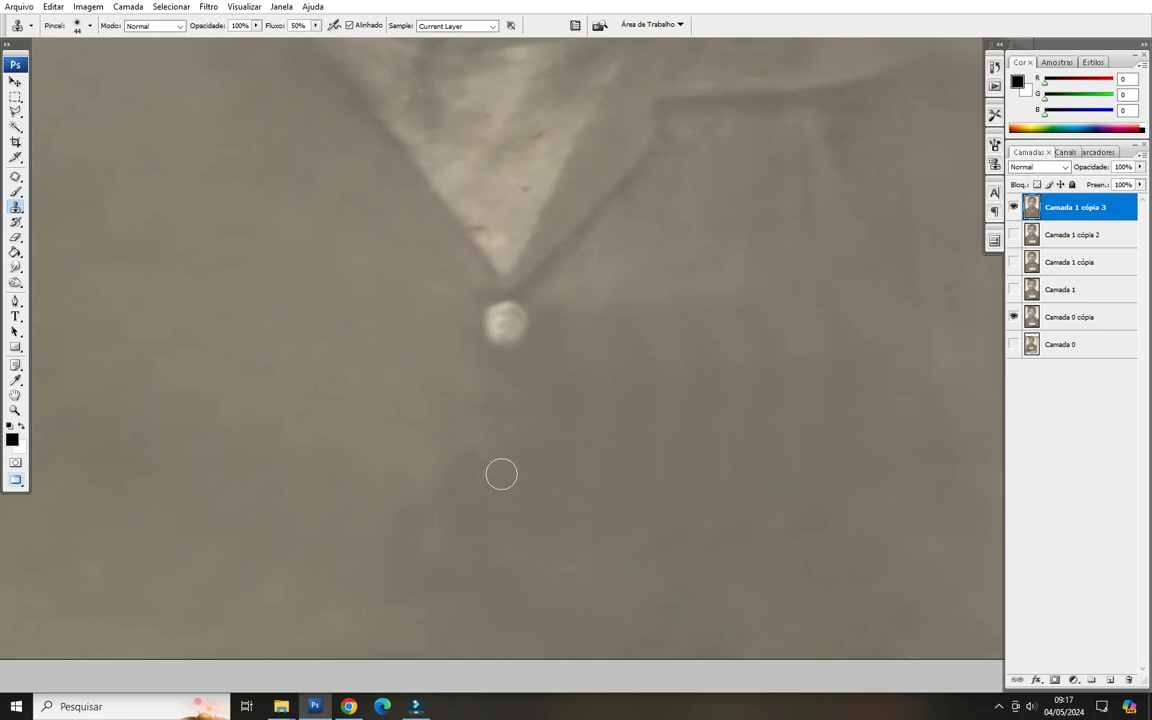
mouse_move(490, 532)
left_mouse_down()
mouse_move(514, 540)
mouse_move(487, 543)
left_mouse_up()
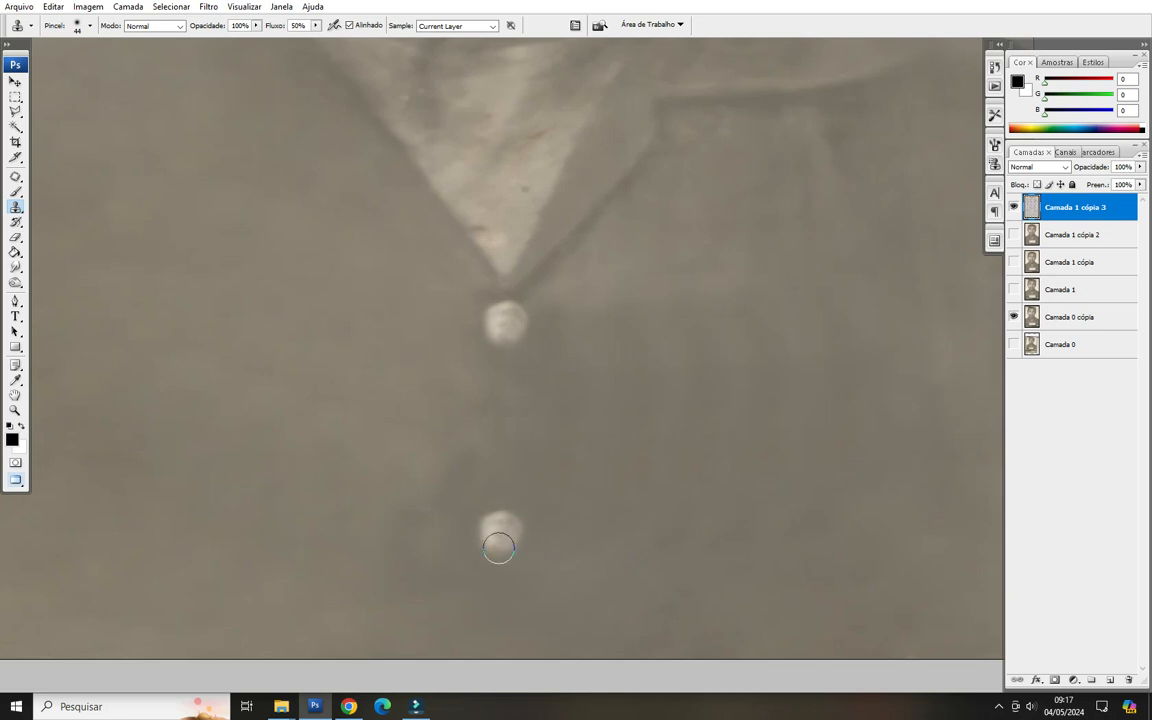
scroll(682, 471, "down", 5)
scroll(682, 471, "down", 2)
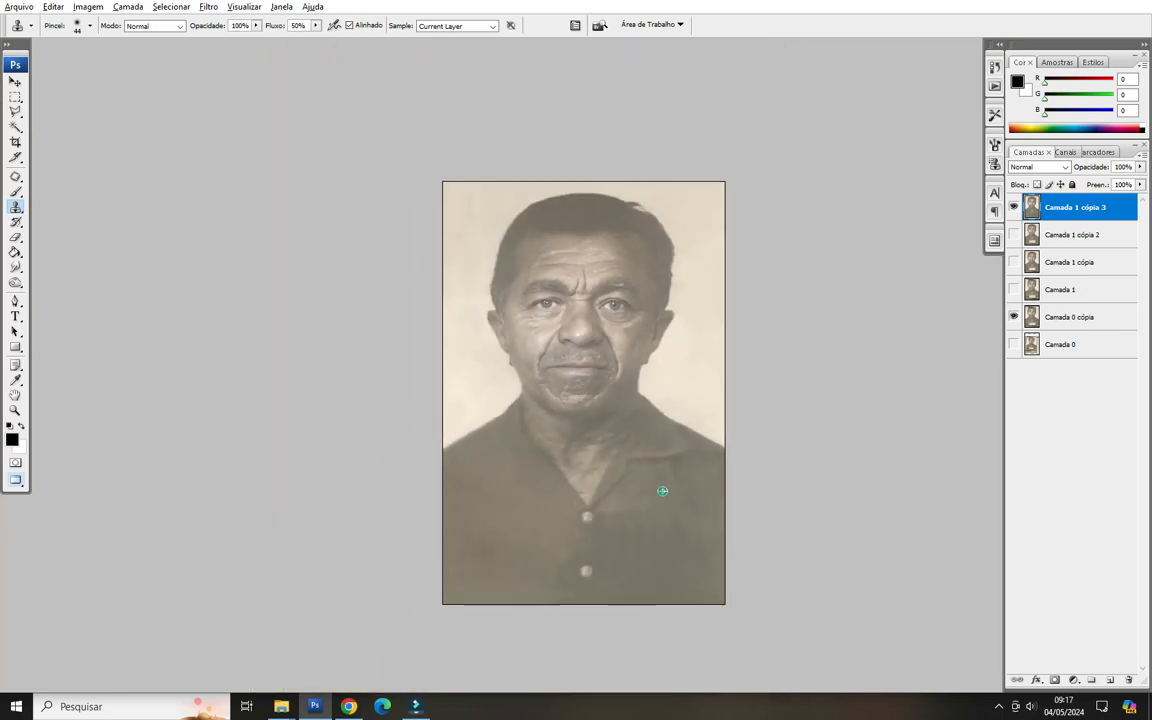
Duplicate the layer showing the shirt with two buttons.
scroll(660, 485, "up", 4)
left_click_drag(669, 566, 610, 495)
scroll(620, 482, "down", 2)
key("ctrl+alt+s")
left_click(831, 470)
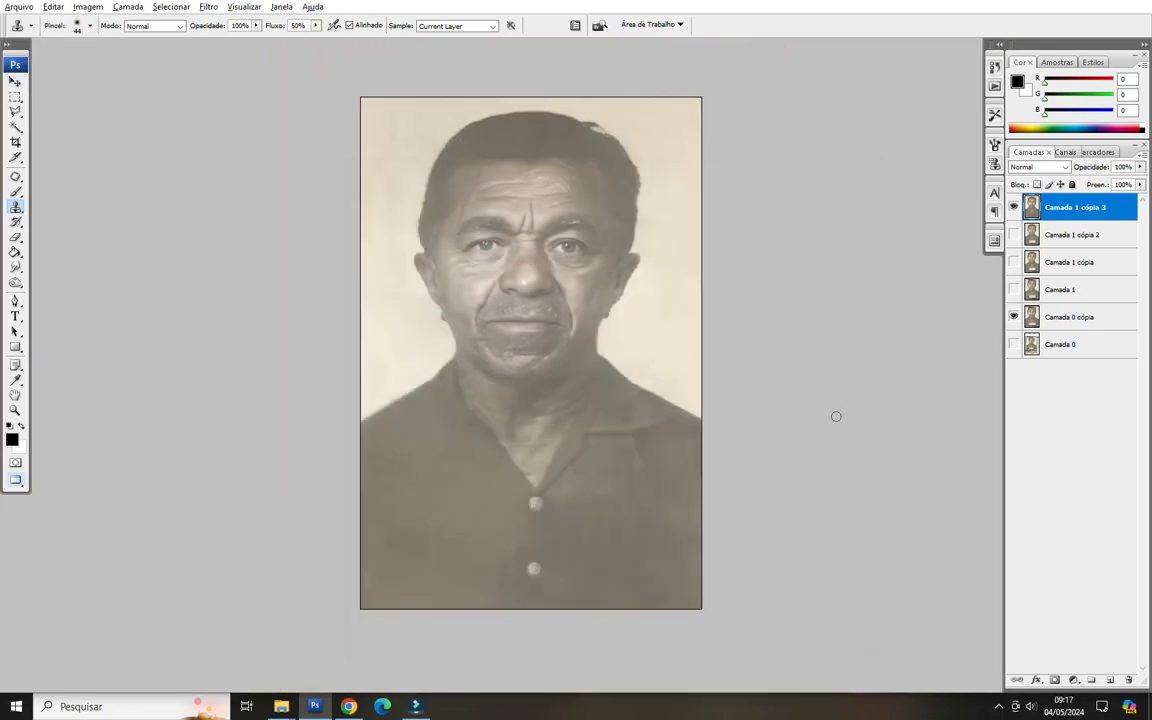
key("ctrl+j")
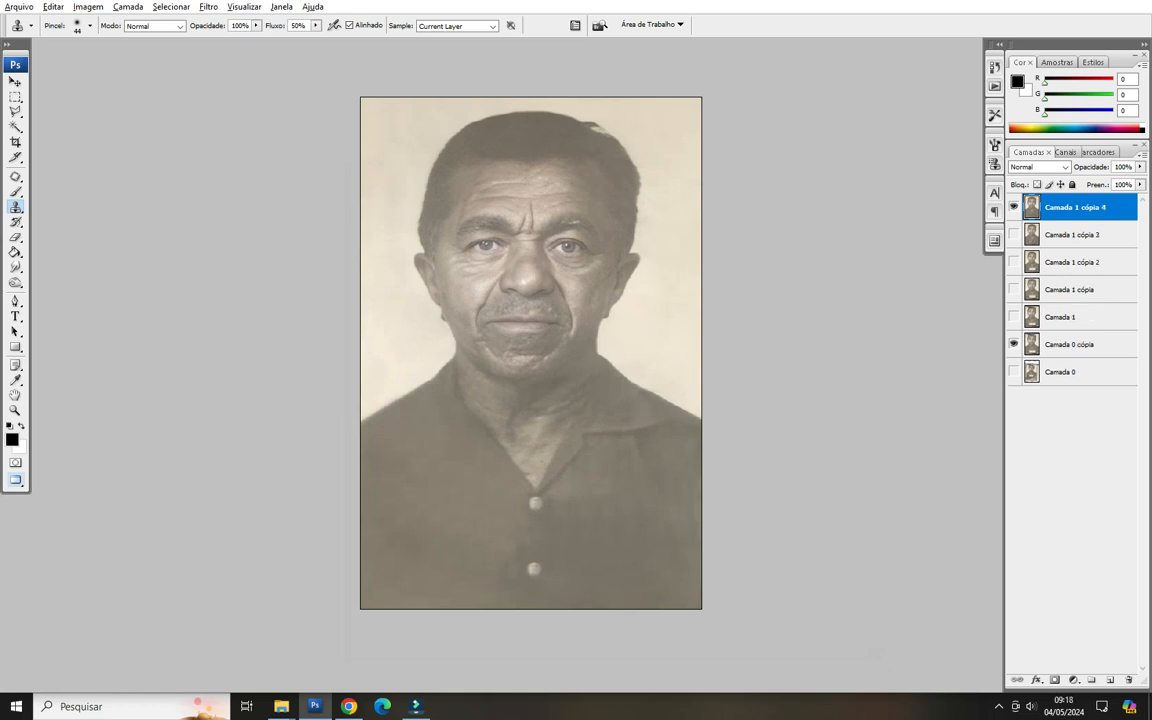
Try automatic levels and automatic colour correction on the duplicated layer, and undo both.
key("ctrl+shift+l")
key("ctrl+shift+b")
key("ctrl+alt+z")
key("ctrl+alt+z")
Save a JPEG copy in the 04.05.2024 folder, replacing the existing portrait JPG, at quality 12 with baseline standard format.
key("ctrl+alt+s")
left_click(634, 470)
left_click(540, 571)
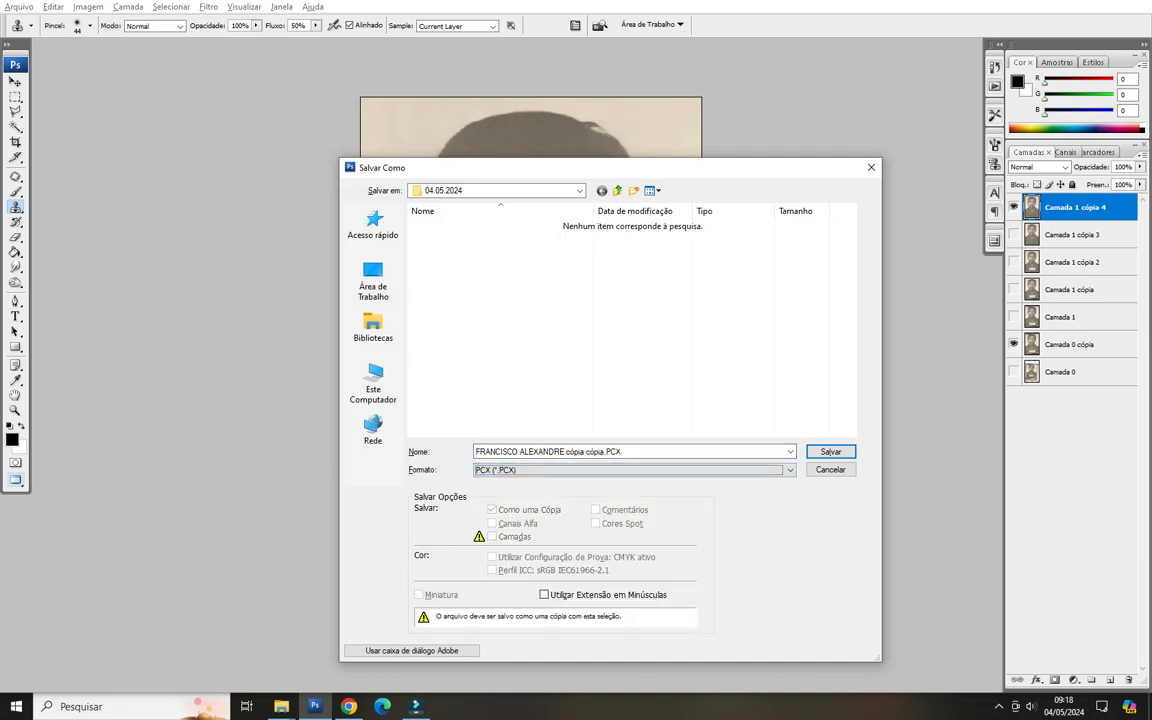
left_click(634, 470)
left_click(540, 562)
left_click(480, 226)
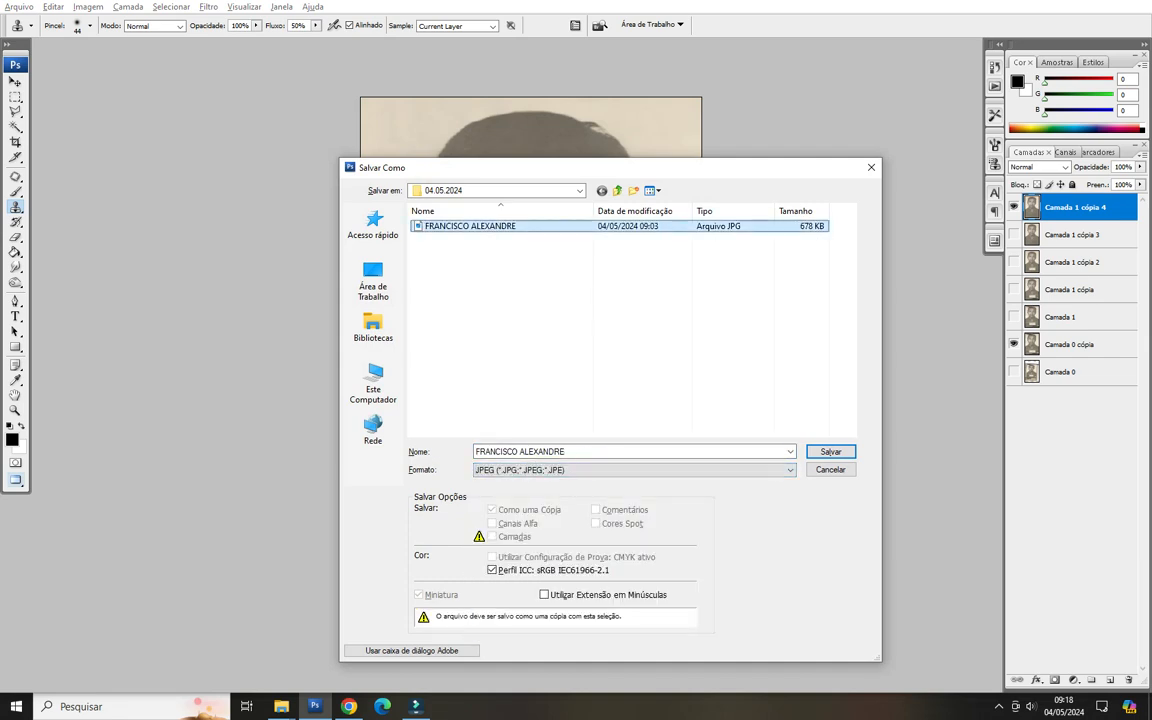
key("Return")
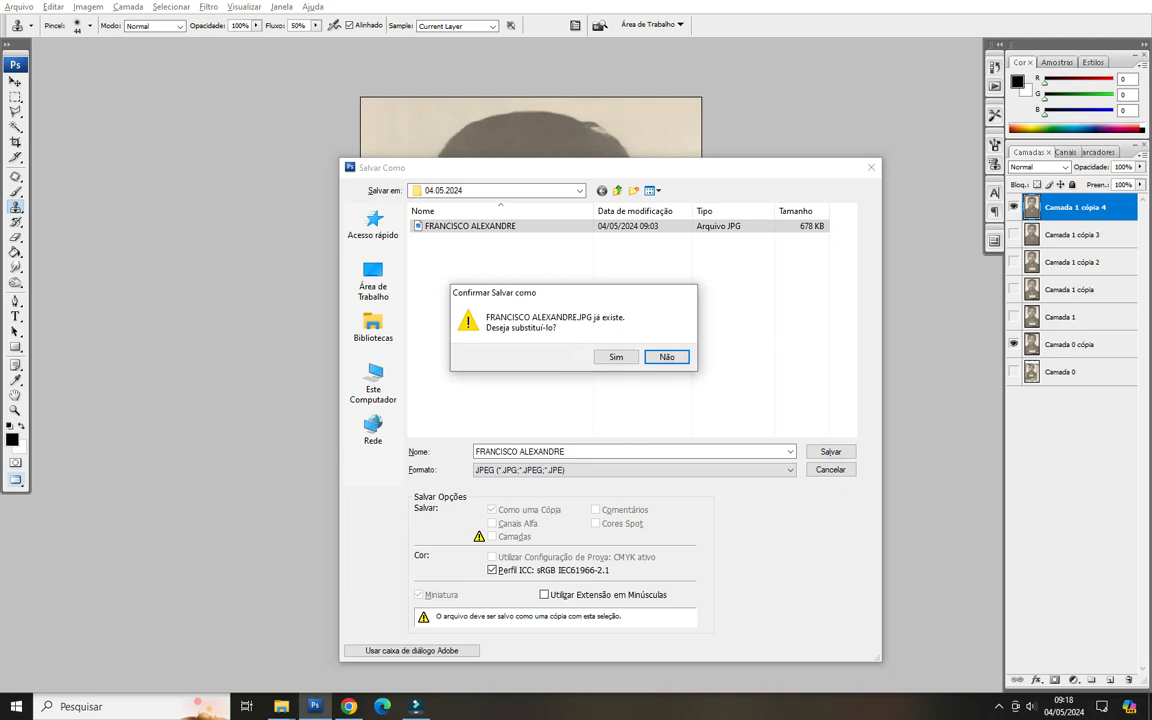
left_click(616, 357)
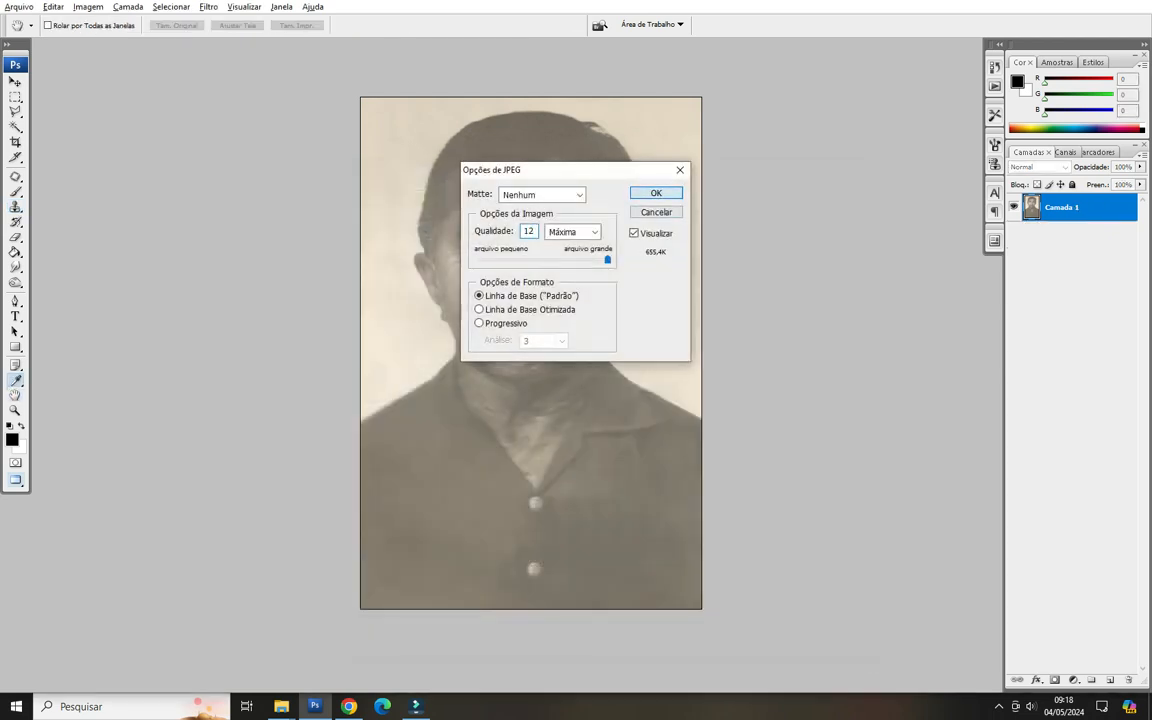
left_click(656, 193)
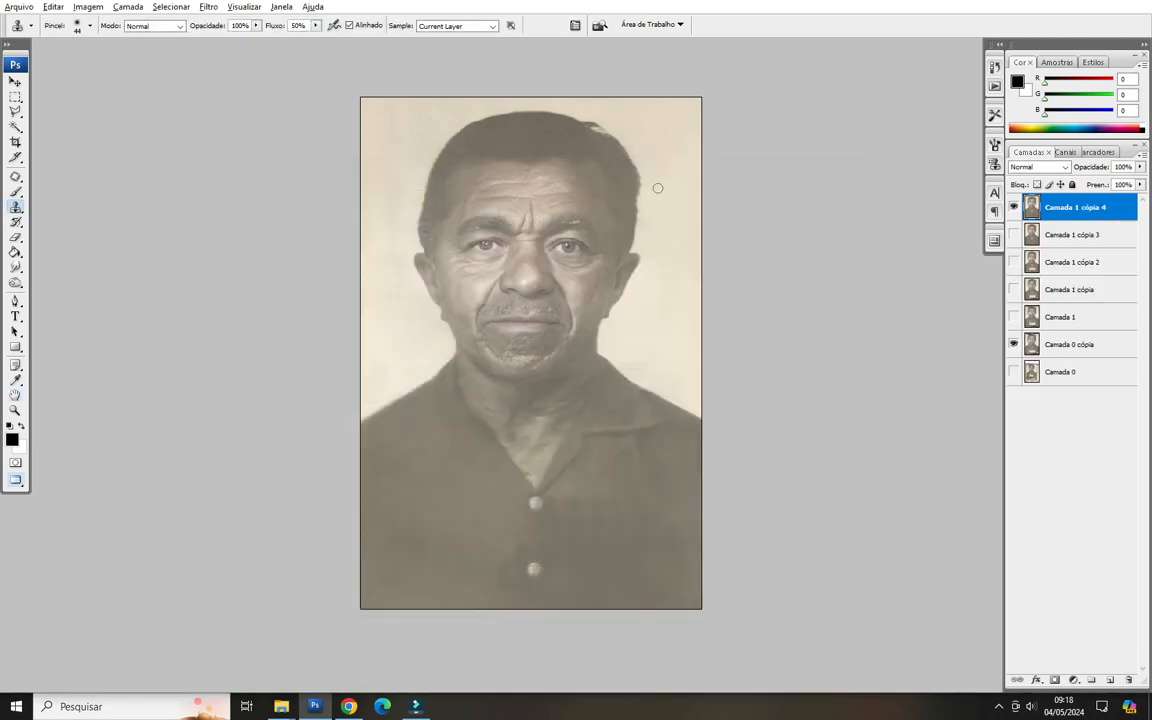
Switch to Chrome and open Img2Go's image colorizing tool (Colorir imagem) in a new tab.
key("f")
key("f")
left_click(1072, 7)
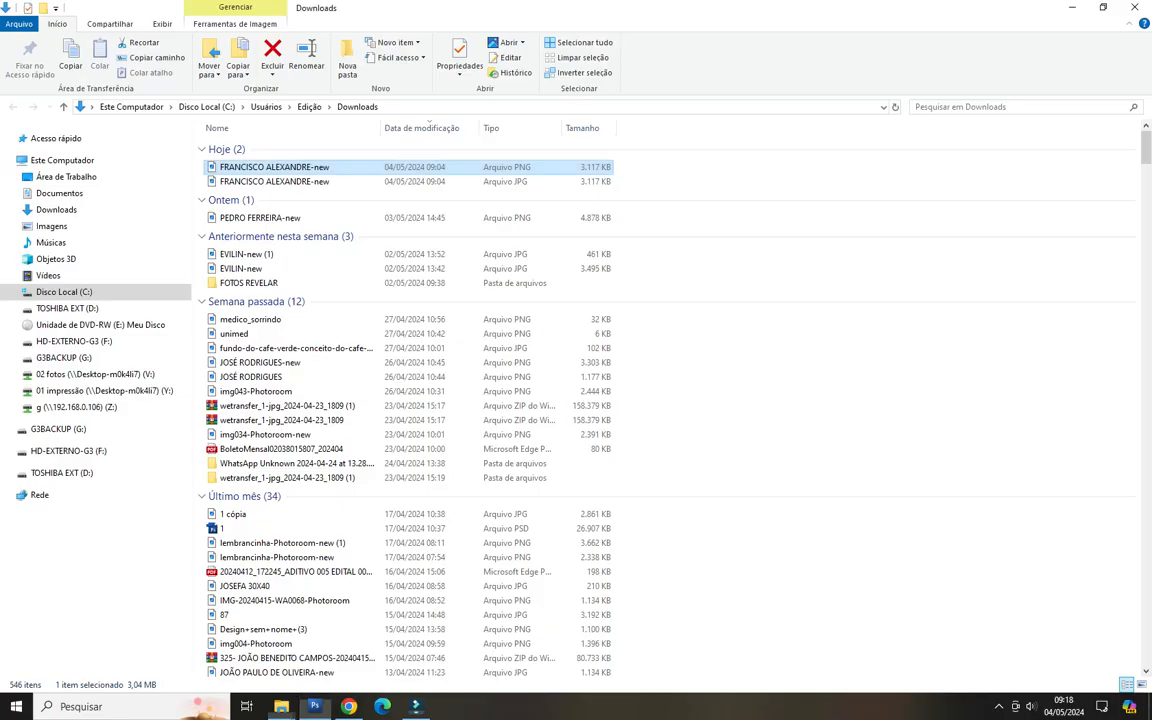
left_click(1072, 7)
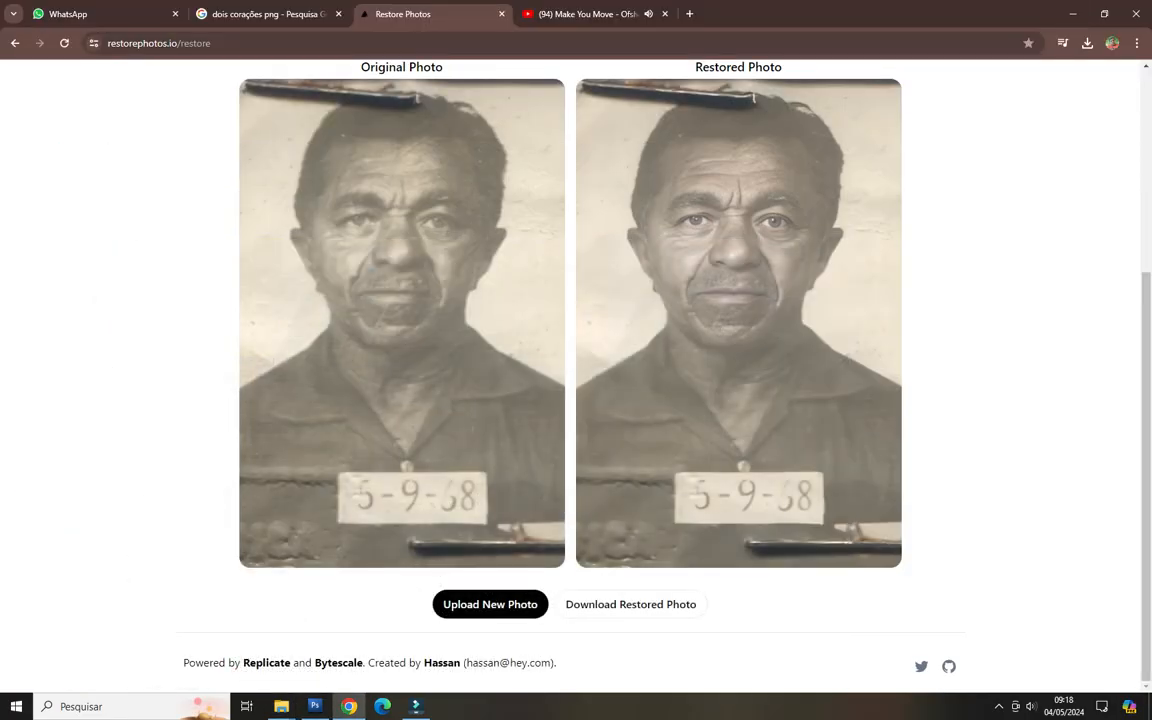
key("ctrl+t")
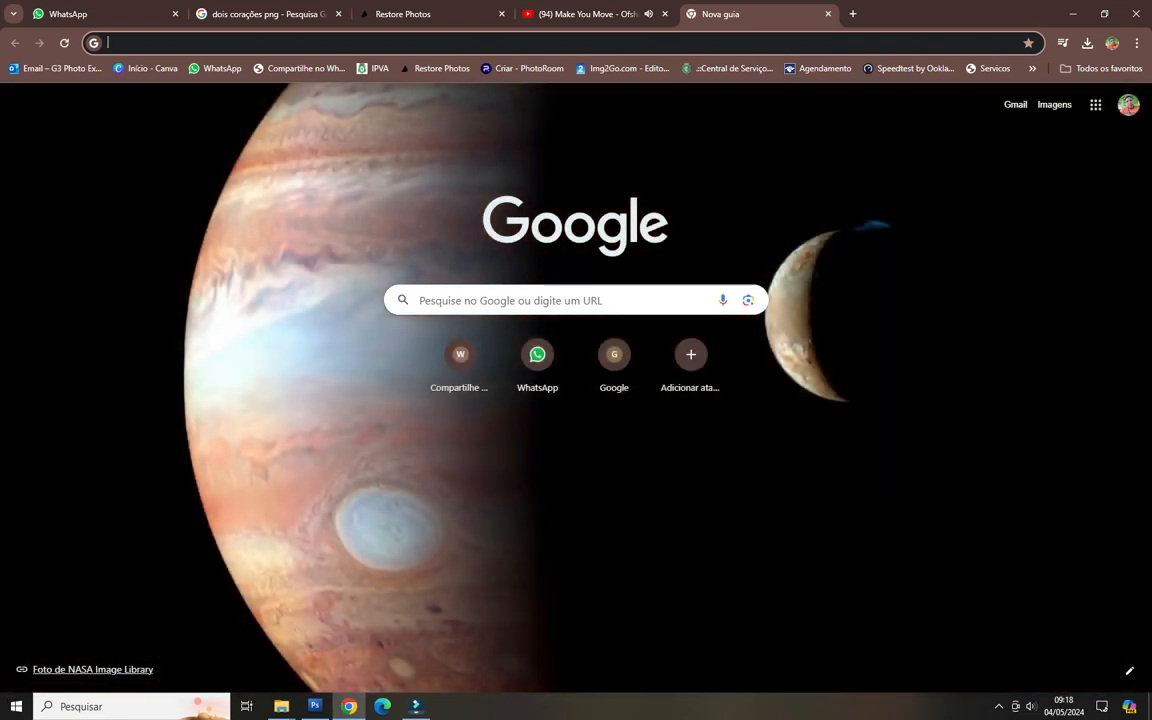
left_click(622, 68)
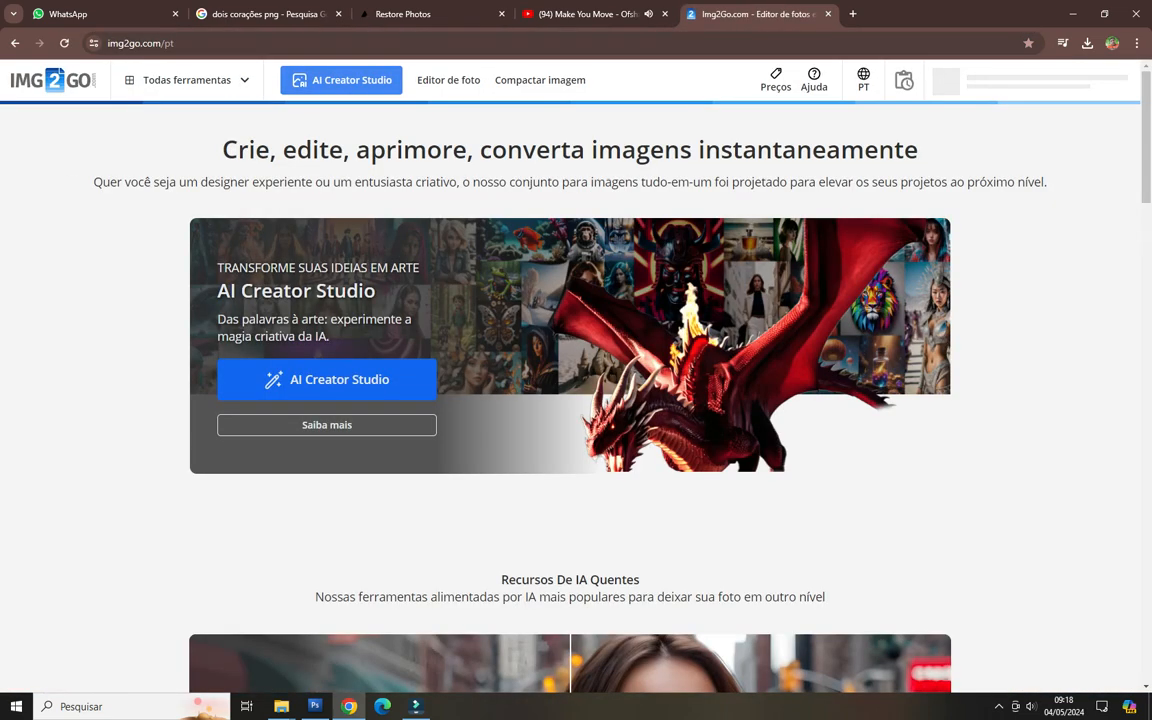
left_click(187, 80)
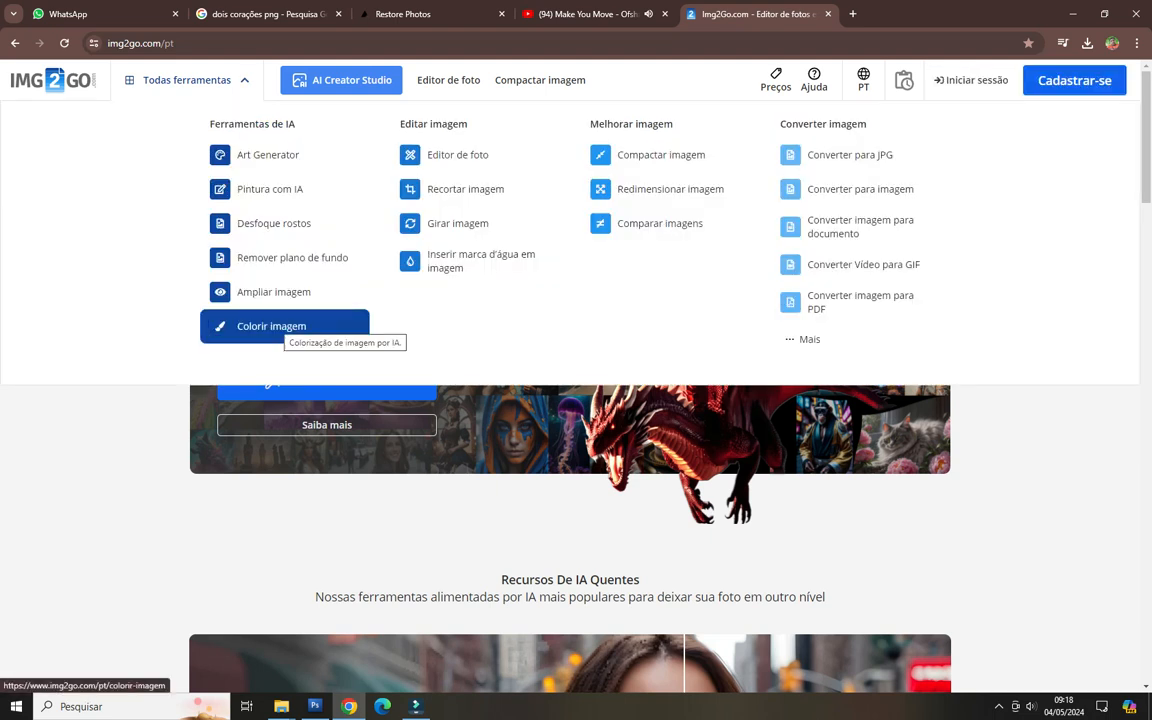
left_click(270, 326)
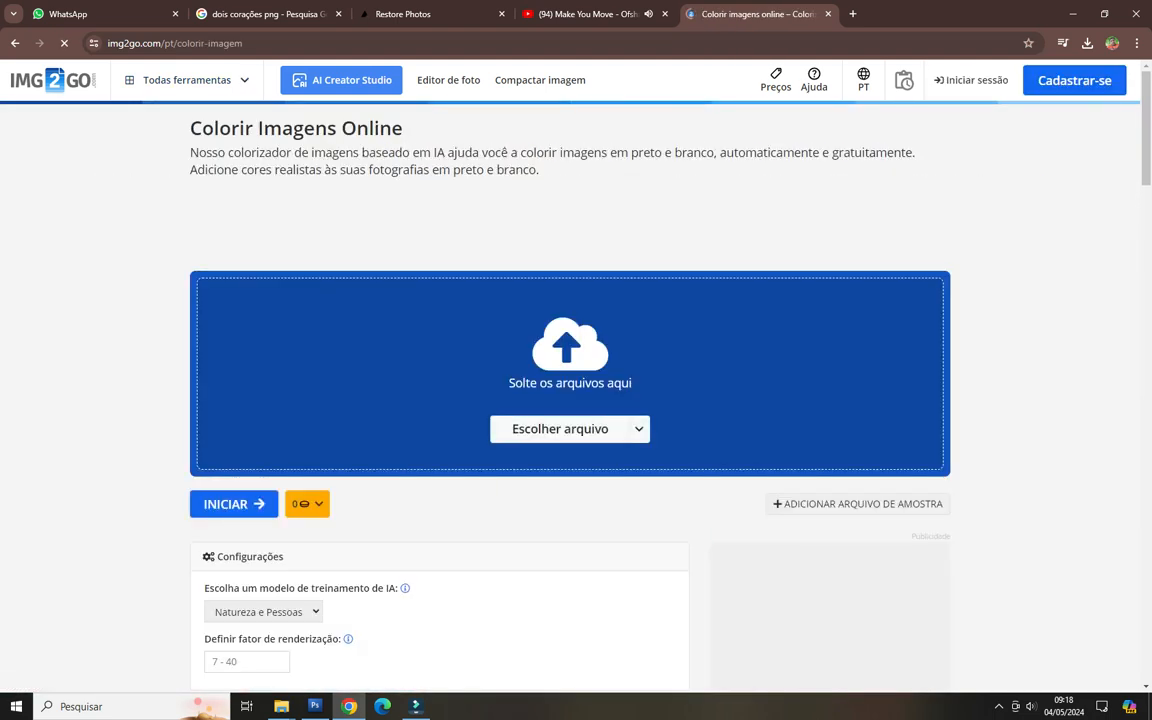
Upload the retouched portrait JPG from the 04.05.2024 folder, showing the files as large icons to pick it.
scroll(562, 330, "down", 2)
left_click(560, 292)
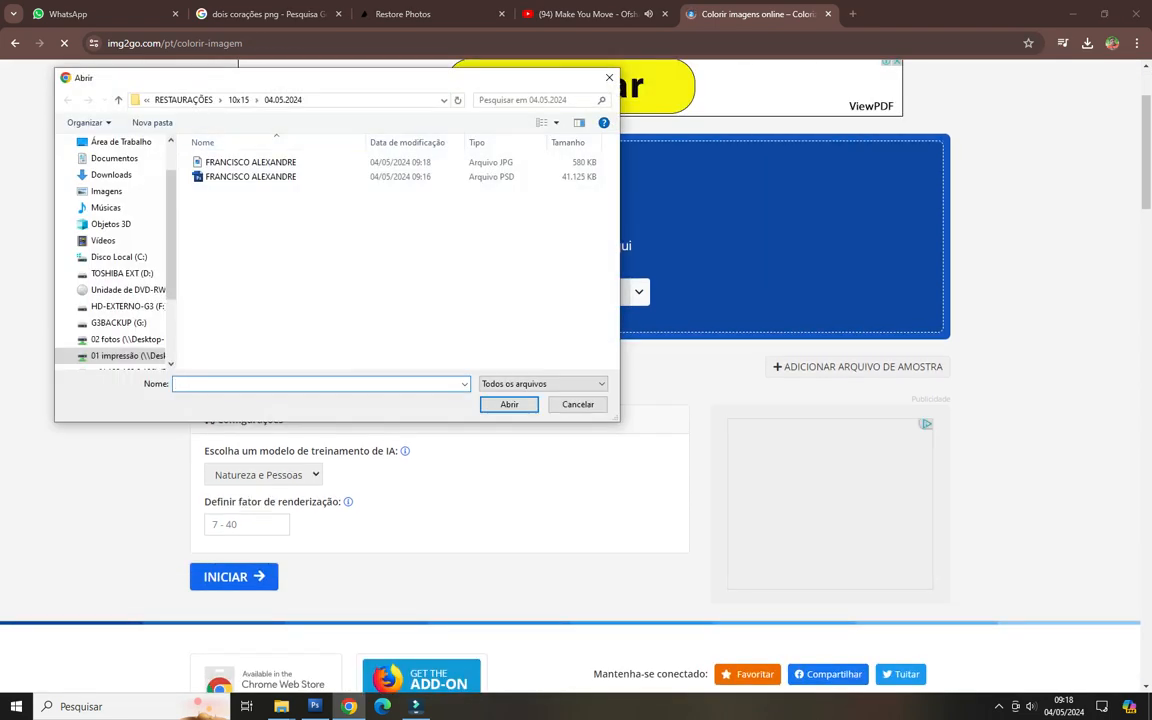
left_click(556, 122)
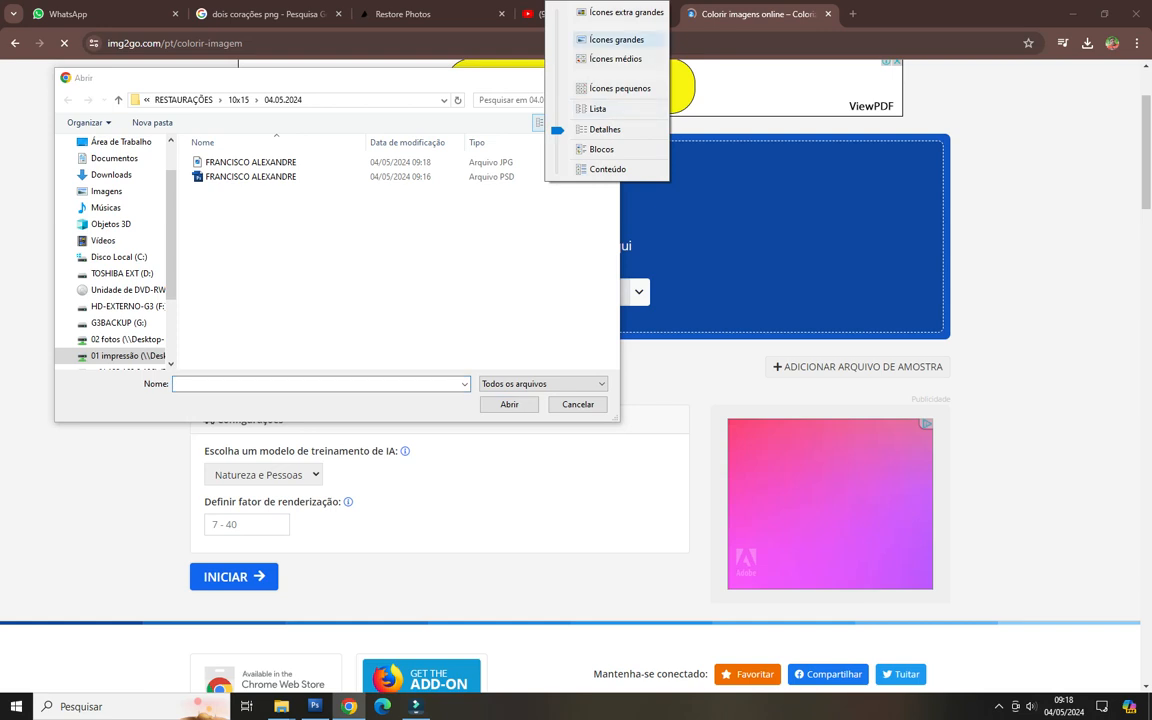
left_click(616, 39)
left_click(224, 180)
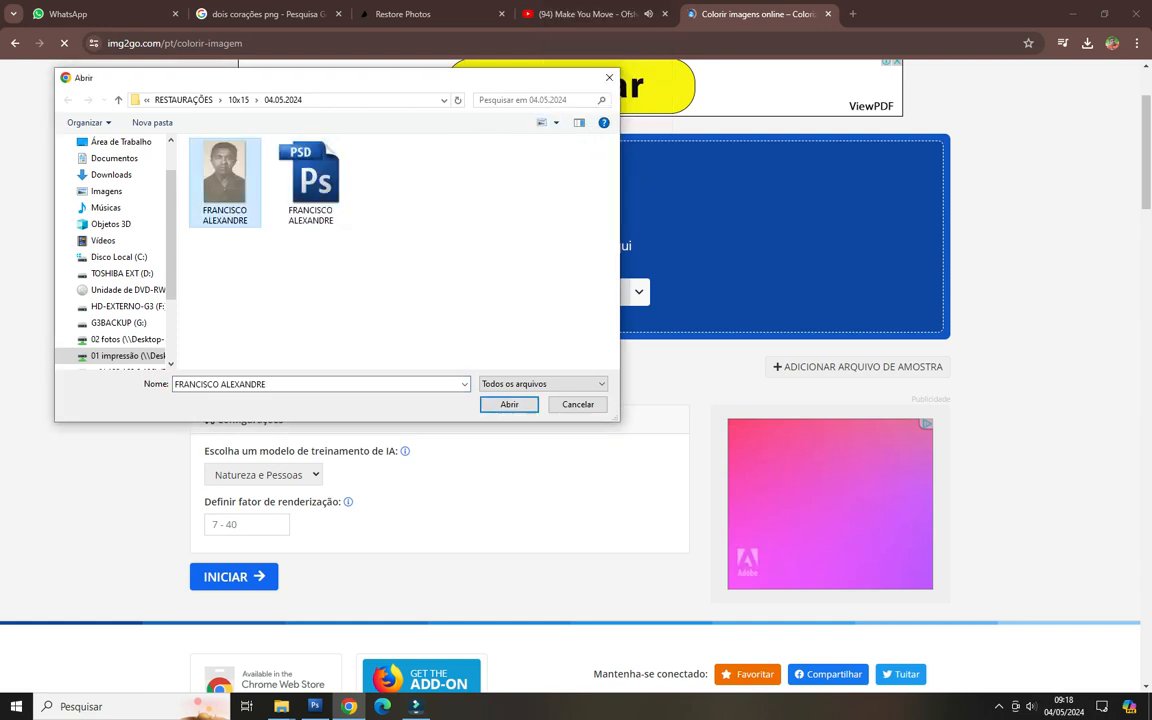
key("Return")
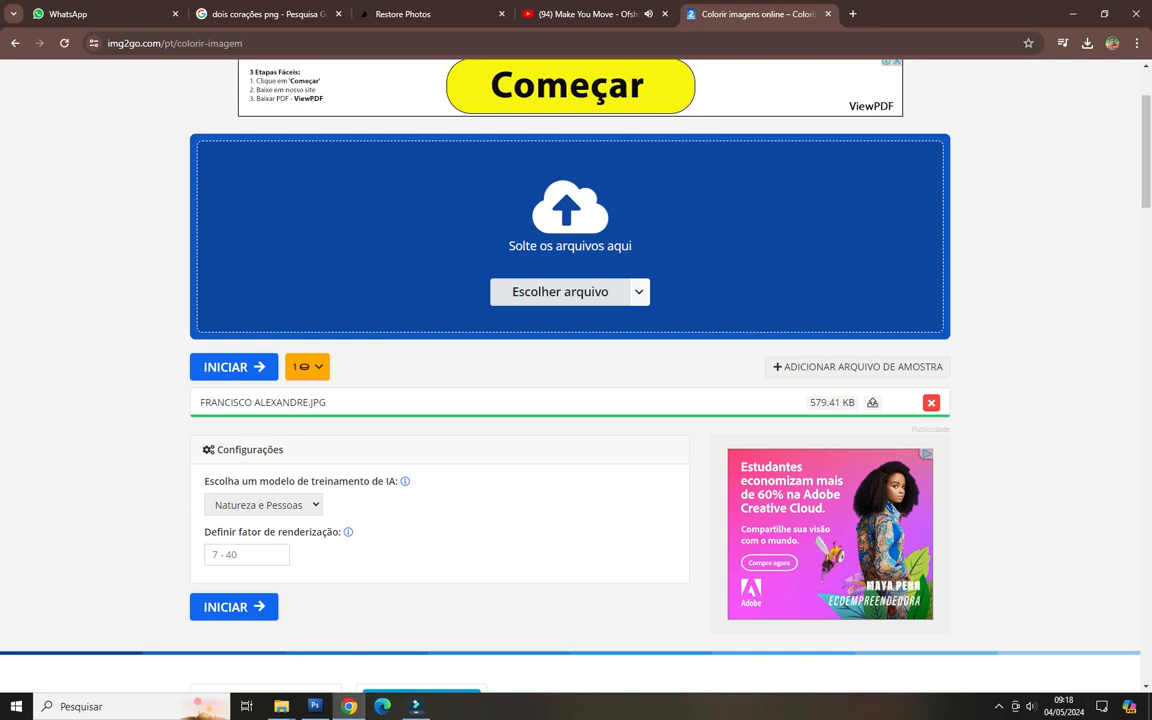
Colorize the uploaded portrait with the Natureza e Pessoas model, download the result and show it in the Downloads folder.
scroll(570, 380, "down", 1)
left_click(234, 298)
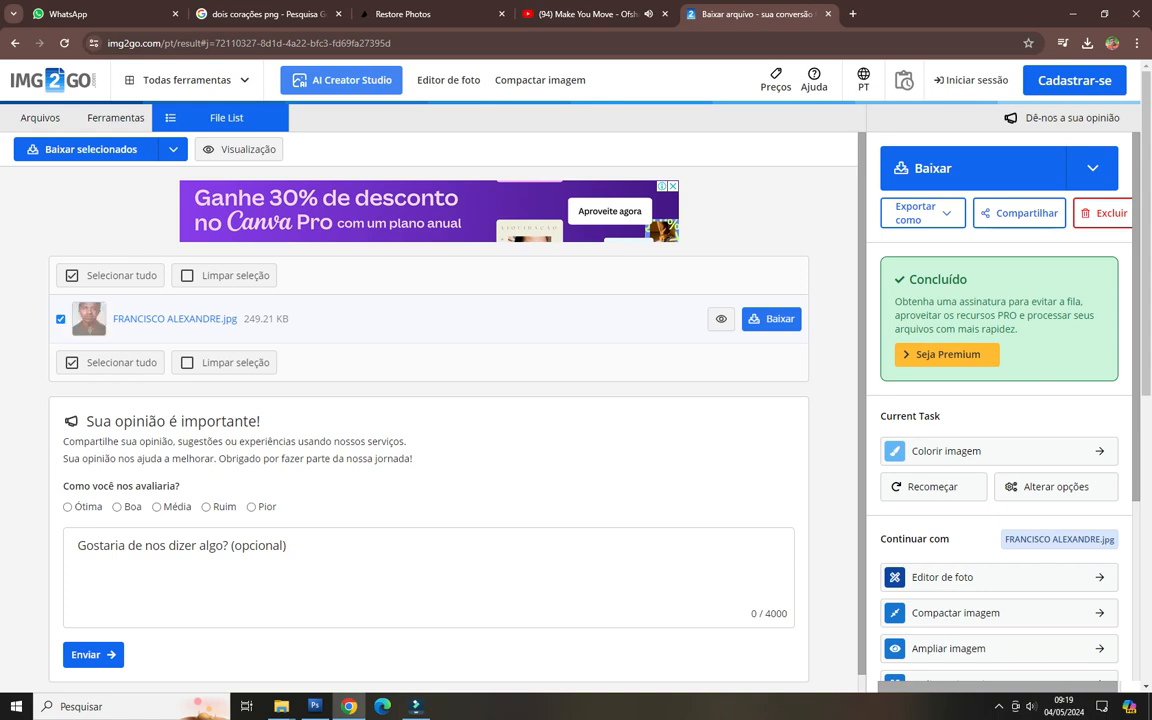
left_click(771, 319)
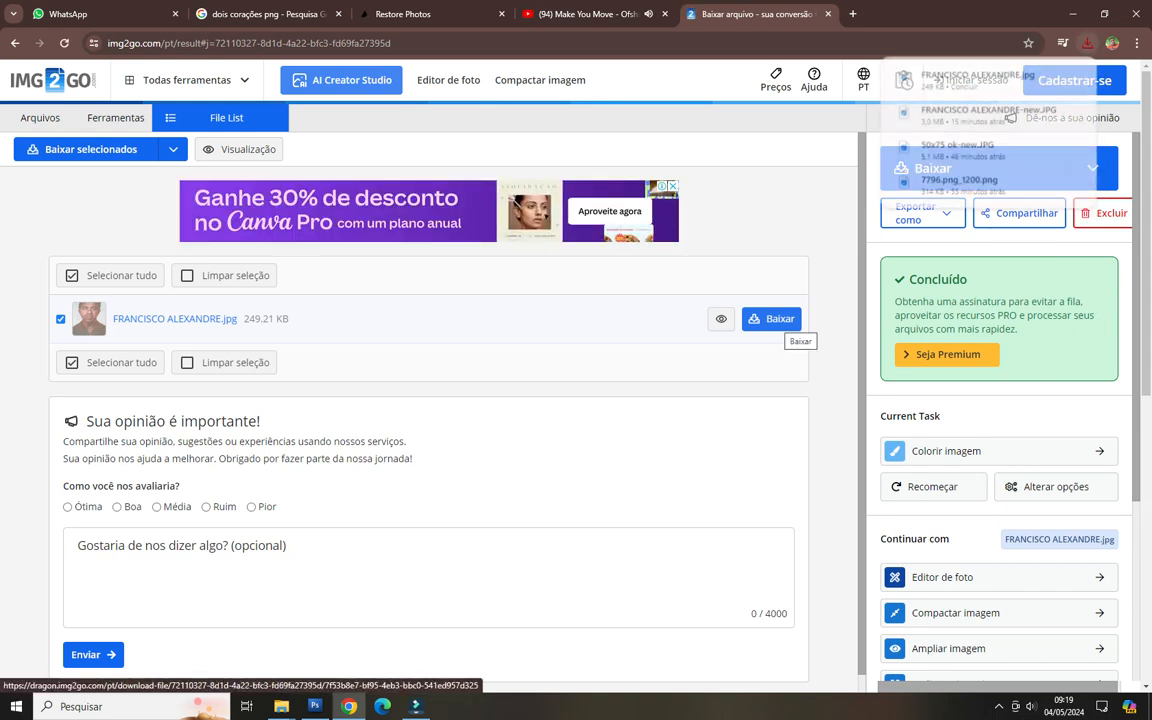
left_click(1110, 75)
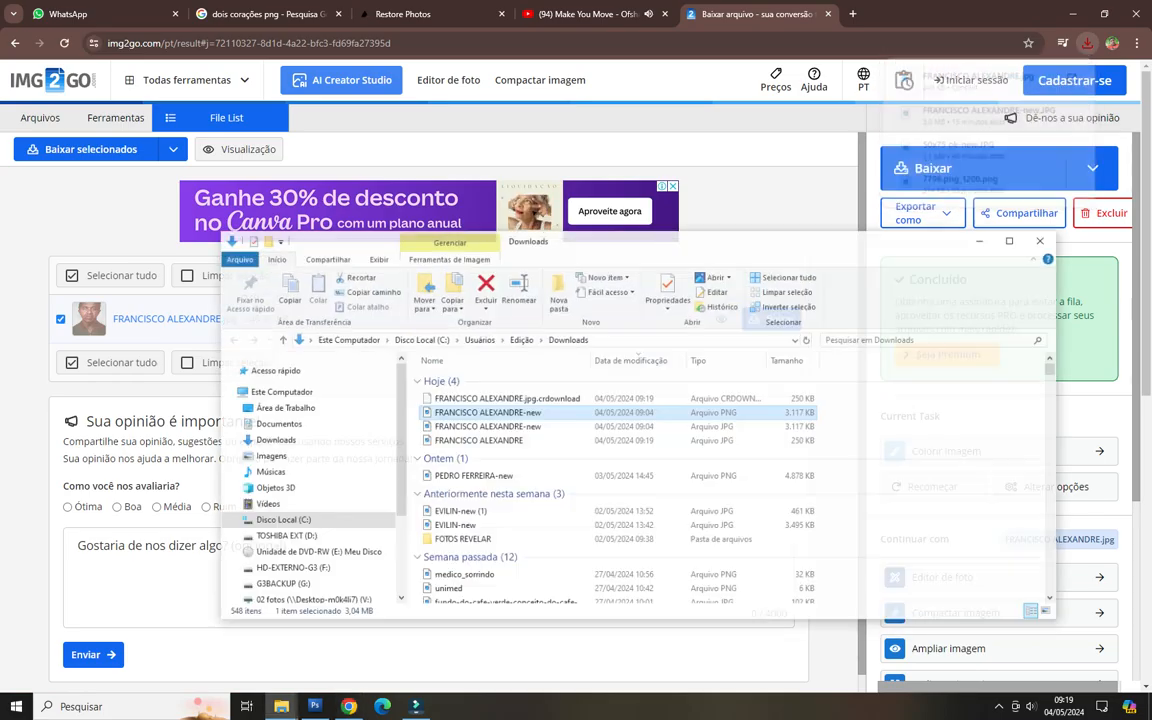
Preview the downloaded colorized portrait, open that JPG in Photoshop and place its window beside the retouched PSD.
key("Return")
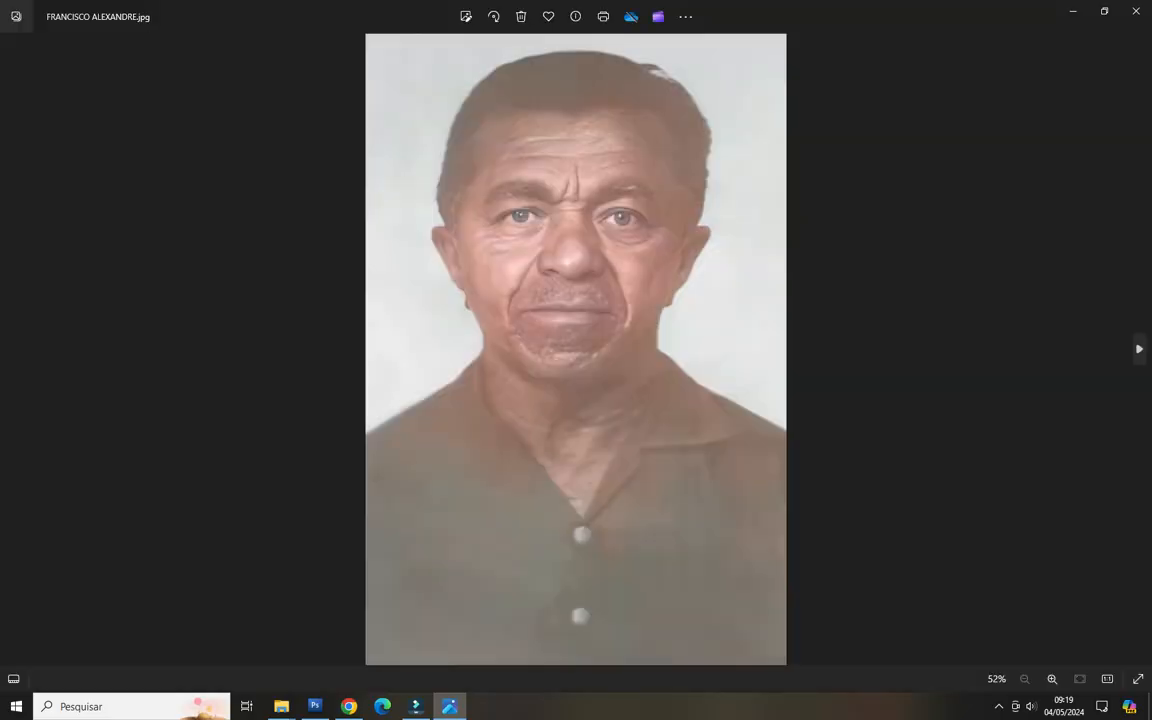
left_click(1136, 11)
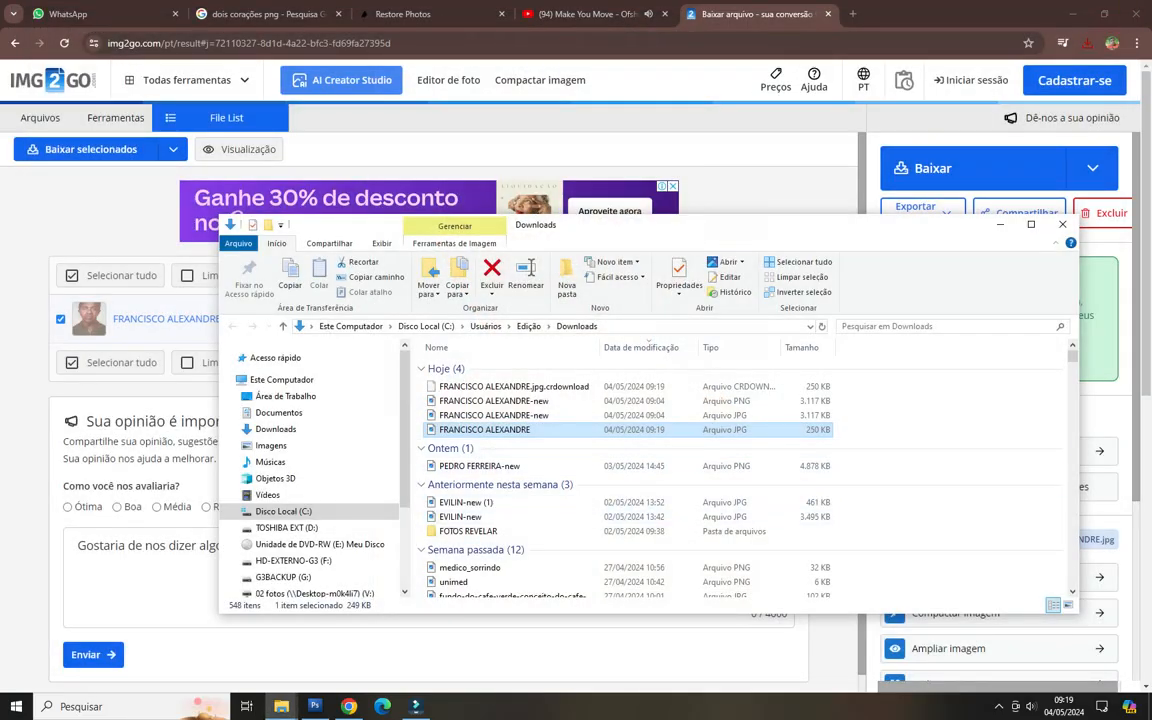
left_click_drag(480, 429, 285, 635)
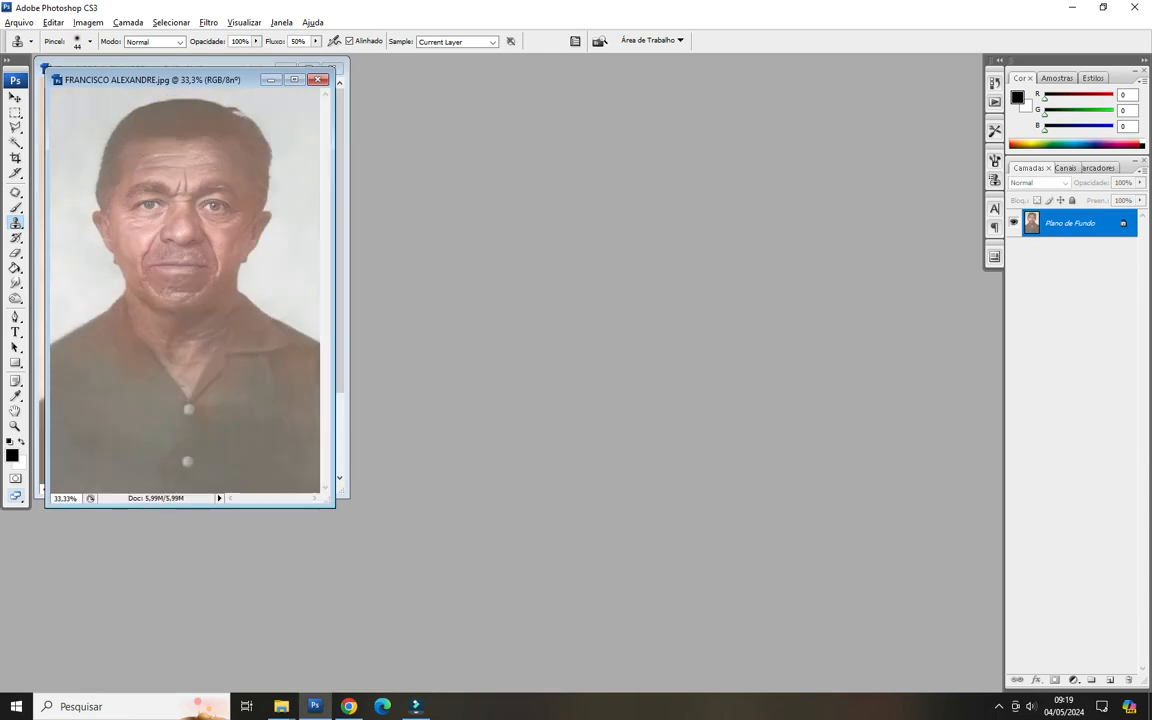
left_click_drag(177, 79, 409, 106)
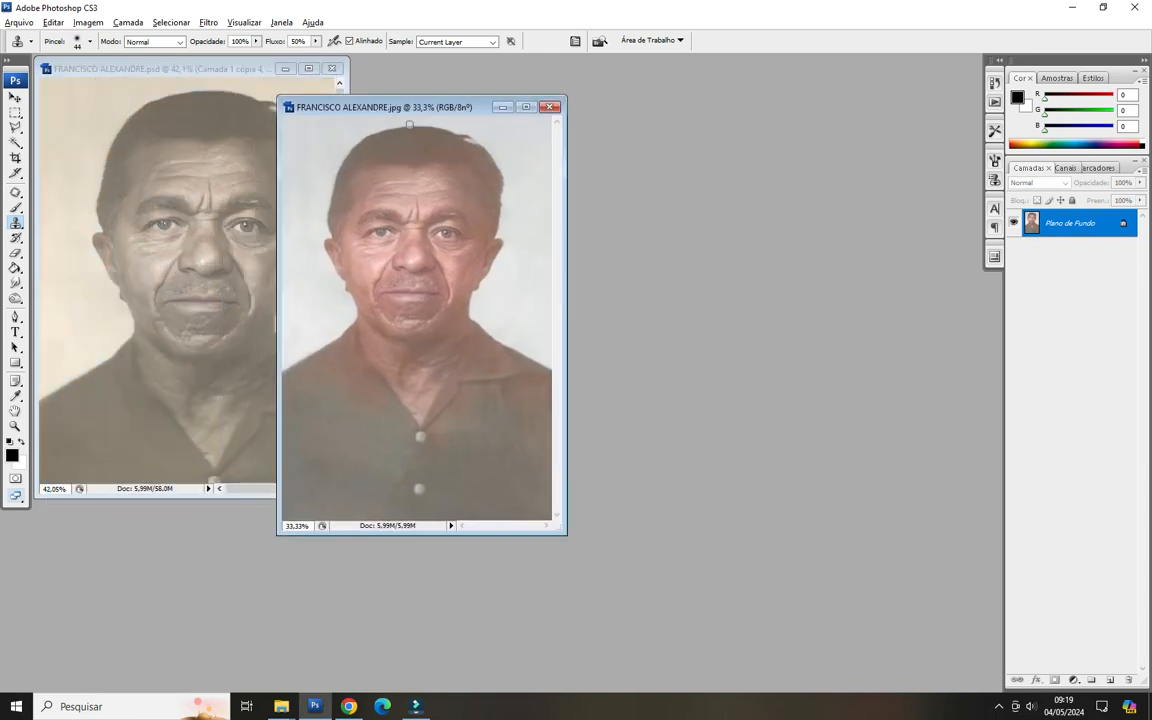
Copy the colorized portrait into the retouched PSD as a new layer, close the colorized JPG and maximize the PSD.
key("v")
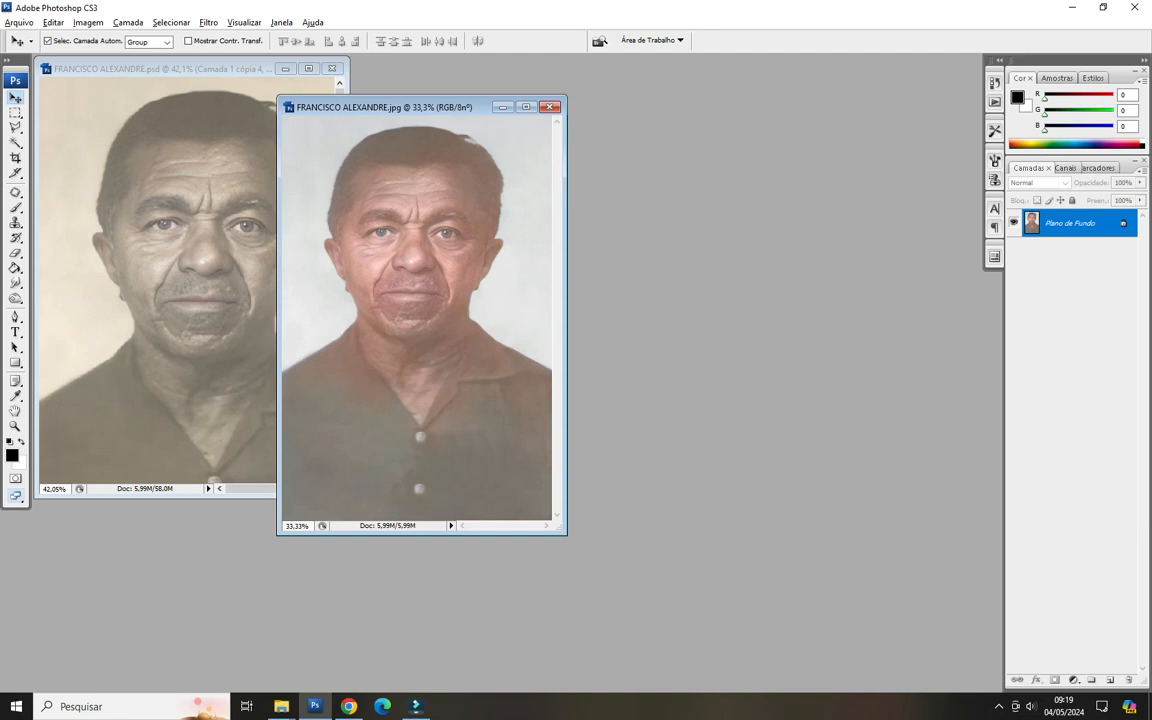
left_click_drag(420, 300, 200, 300)
left_click(549, 106)
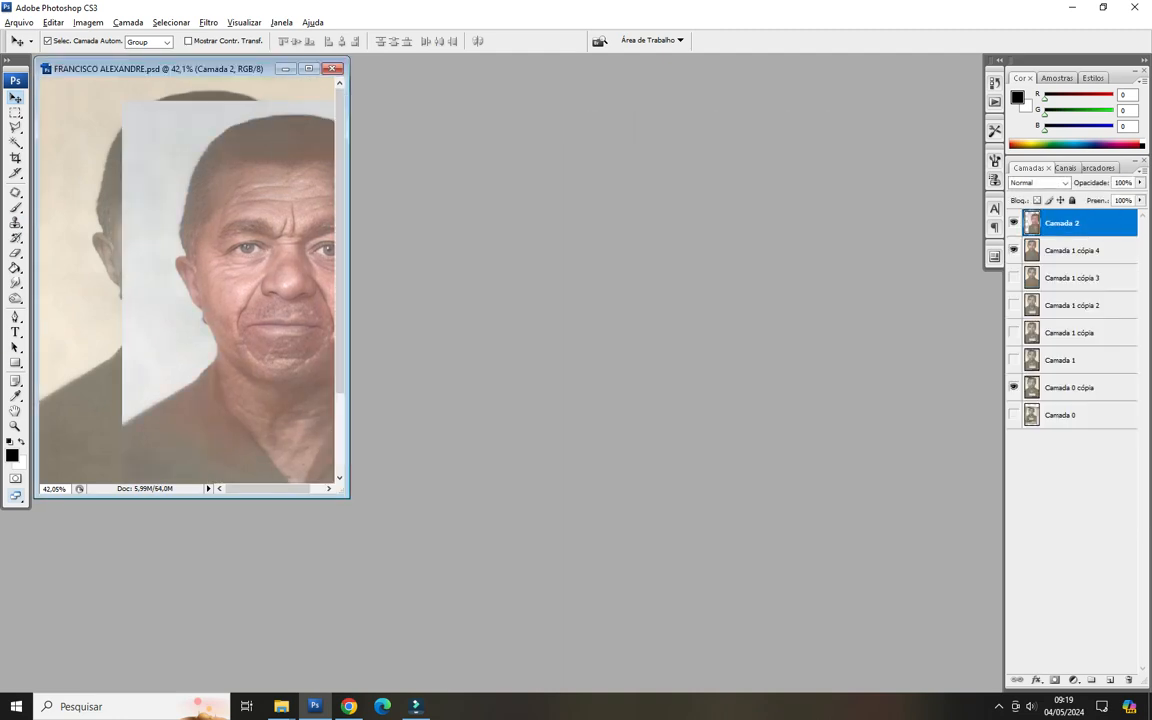
left_click(309, 69)
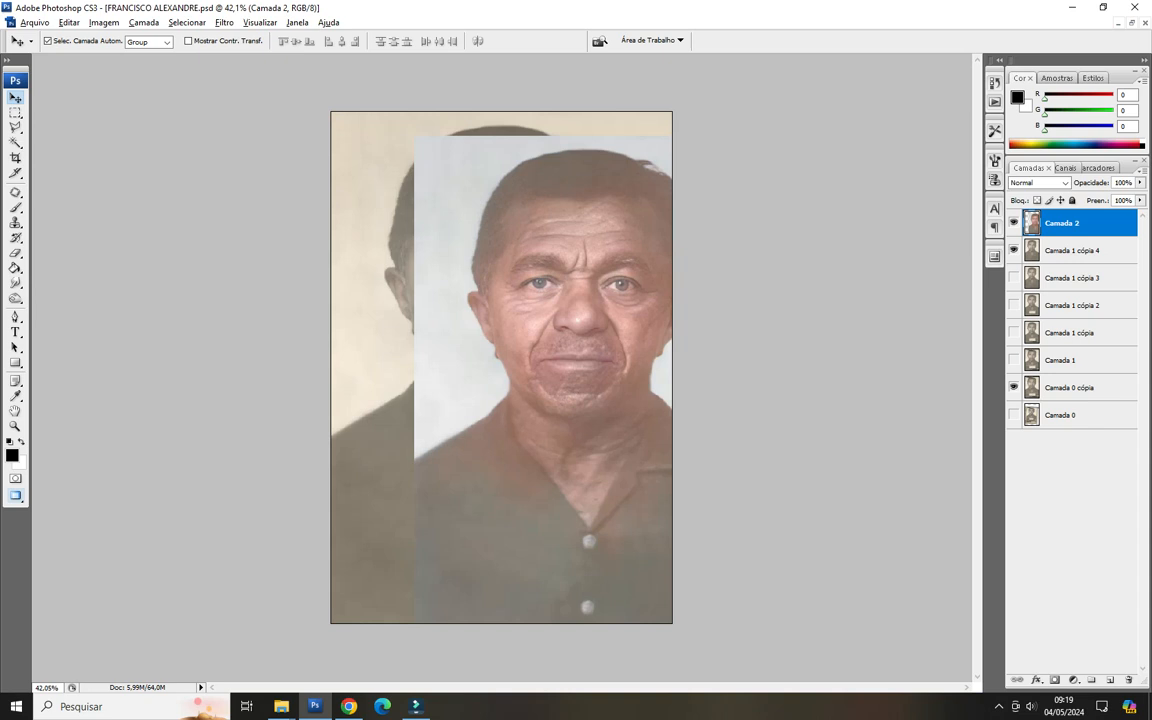
Align the colorized layer exactly over the retouched portrait so that it fills the canvas.
key("ctrl+t")
left_click_drag(543, 370, 460, 346)
key("Return")
key("ctrl+0")
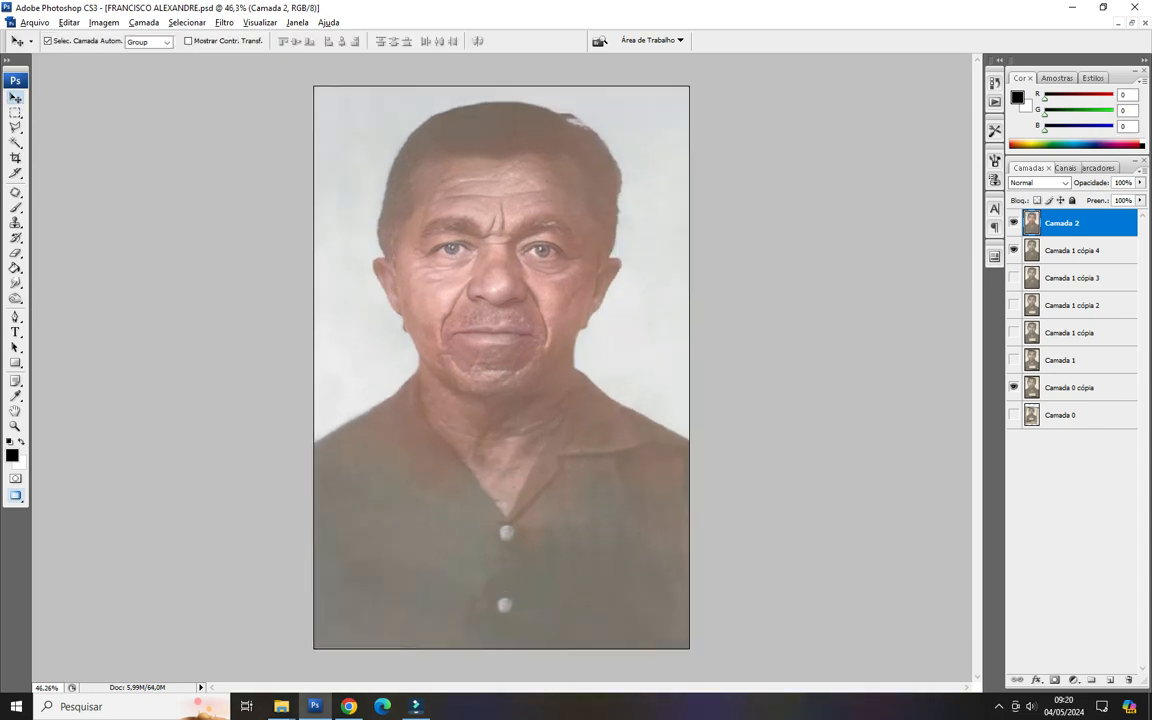
Compare the colorized layer with the retouched one, and adjust its midtones with Color Balance.
left_click(1014, 223)
left_click(1014, 223)
key("ctrl+b")
left_click_drag(1035, 86, 848, 228)
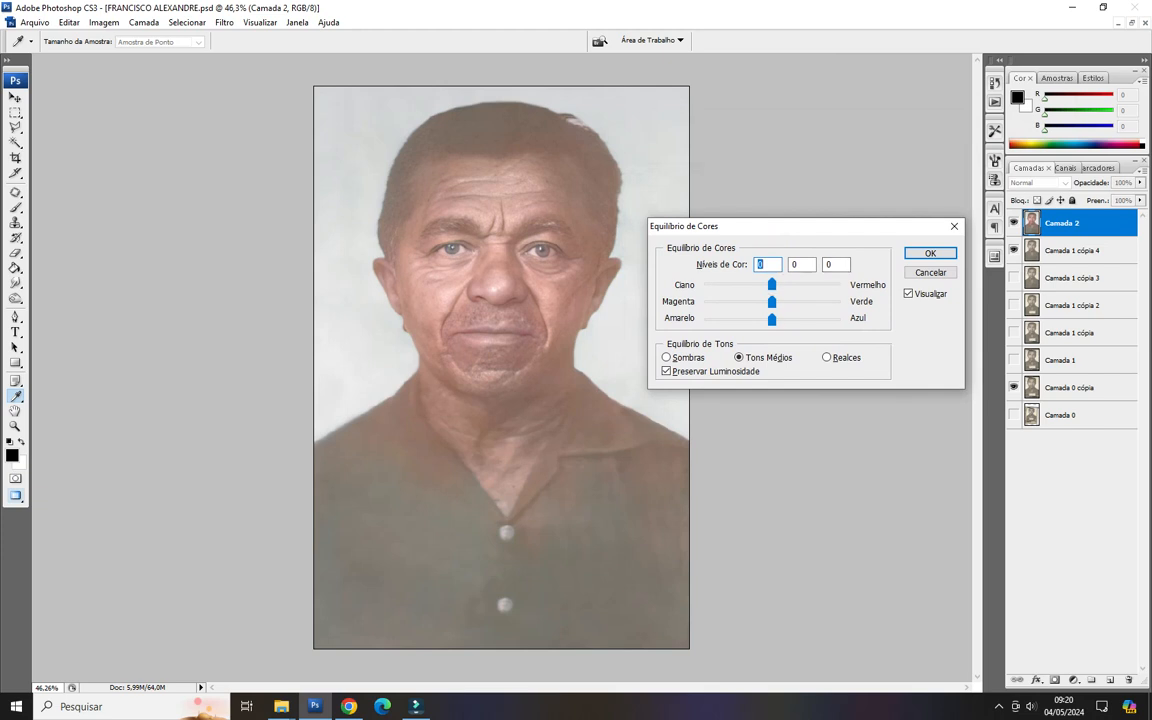
mouse_move(771, 285)
left_mouse_down()
mouse_move(764, 319)
mouse_move(786, 319)
mouse_move(757, 319)
mouse_move(779, 319)
mouse_move(760, 285)
mouse_move(794, 285)
mouse_move(765, 285)
mouse_move(780, 285)
mouse_move(760, 302)
mouse_move(776, 302)
mouse_move(772, 319)
mouse_move(753, 319)
mouse_move(791, 319)
mouse_move(767, 319)
mouse_move(767, 302)
left_mouse_up()
key("Down")
key("Down")
key("Down")
key("Down")
Adjust the Color Balance highlights, set the shadows to +7, -7, -7, apply, and compare the colorized layer with the retouched version.
left_click(827, 357)
key("alt+s")
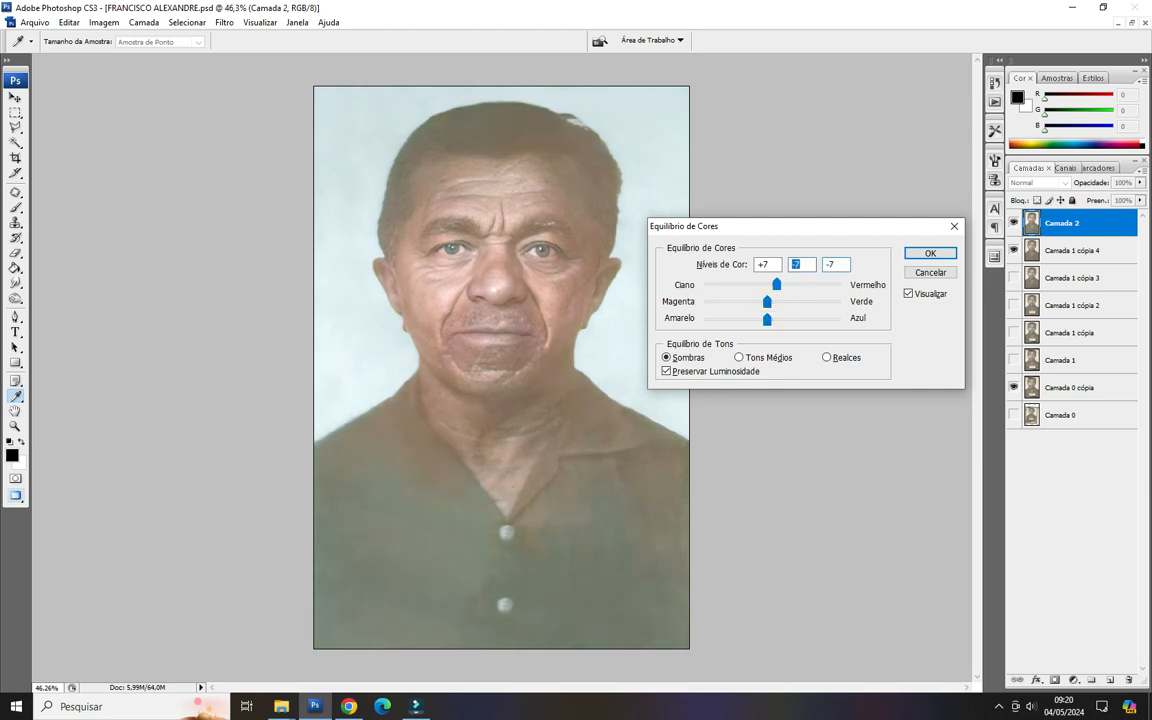
key("Return")
key("v")
key("ctrl+z")
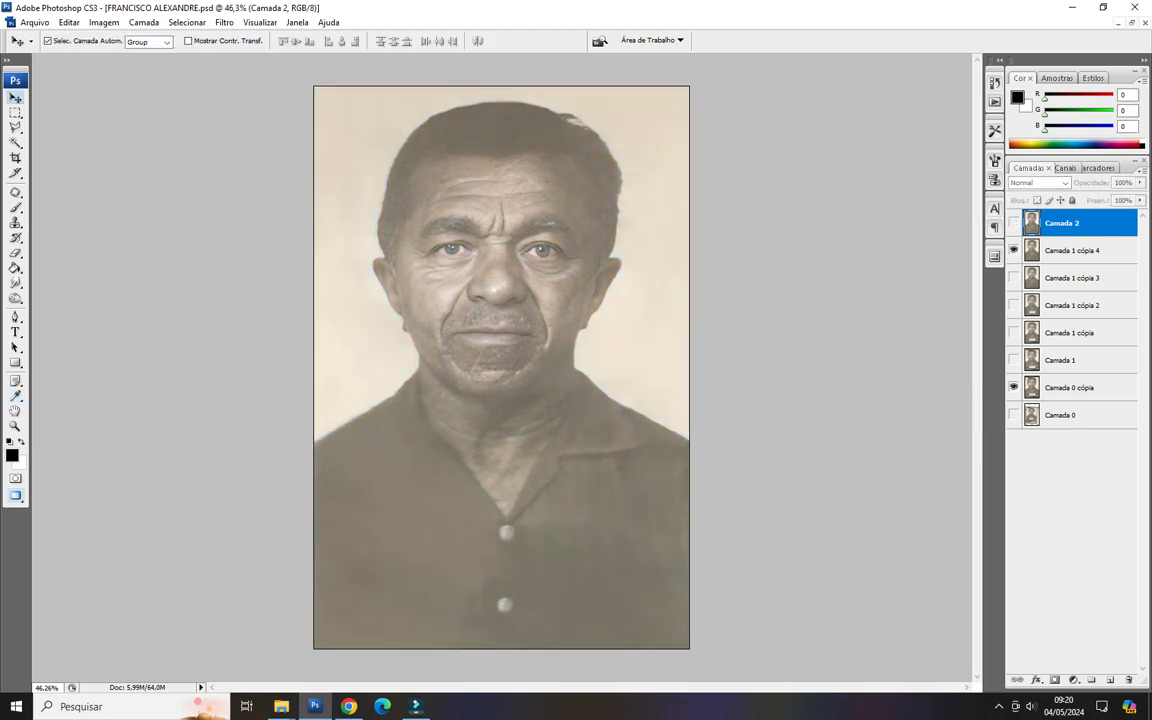
key("ctrl+z")
key("ctrl+z")
key("ctrl+z")
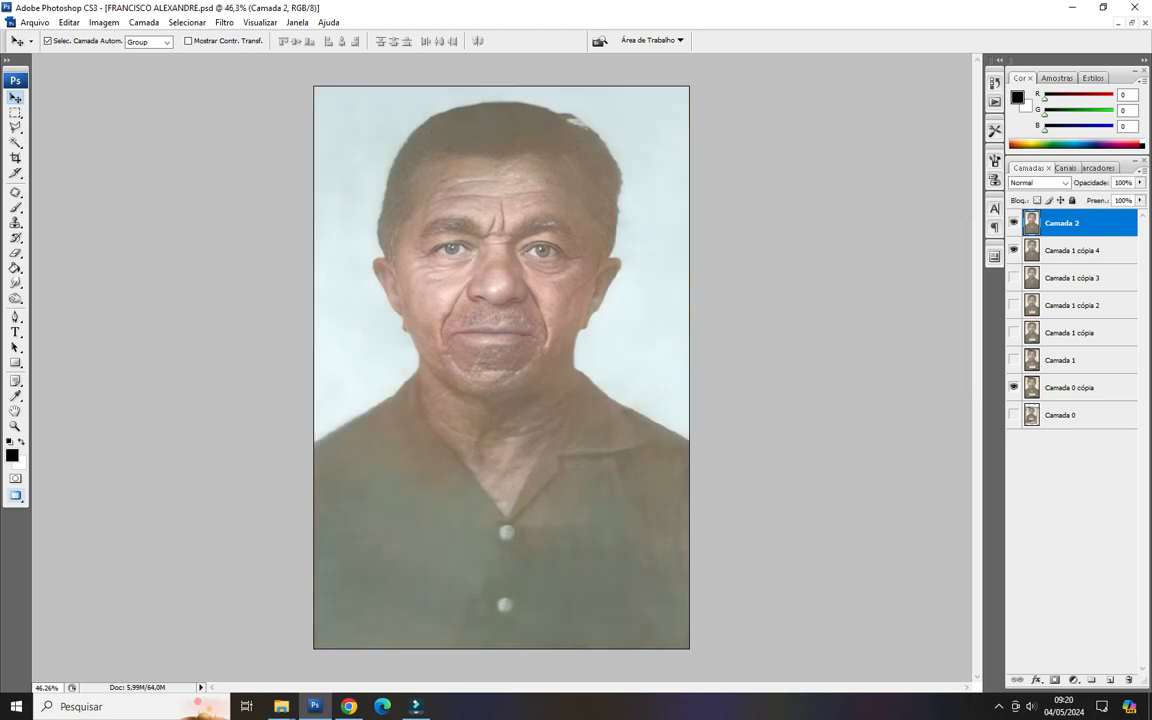
Save a JPEG copy in the 04.05.2024 folder, replacing the existing portrait JPG, at maximum quality 12 with the standard baseline format.
key("ctrl+alt+s")
left_click(634, 470)
key("Down")
key("Down")
key("Down")
key("Down")
key("Down")
key("Down")
key("Return")
left_click(651, 190)
left_click(692, 224)
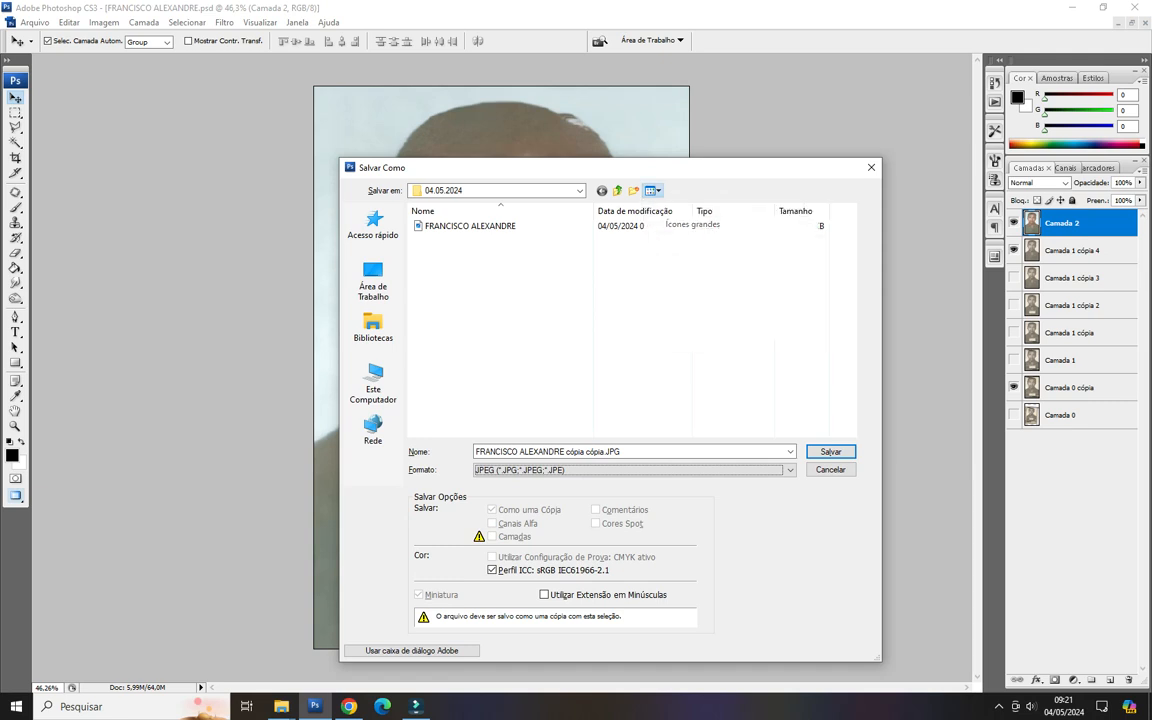
double_click(445, 245)
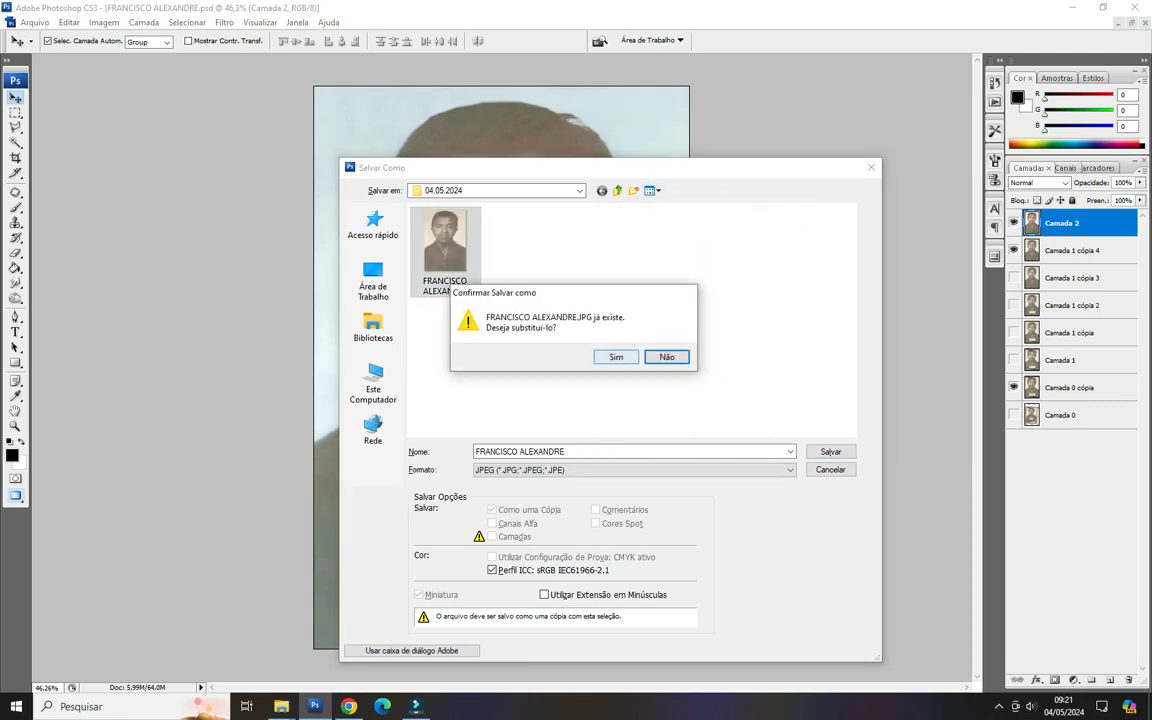
key("s")
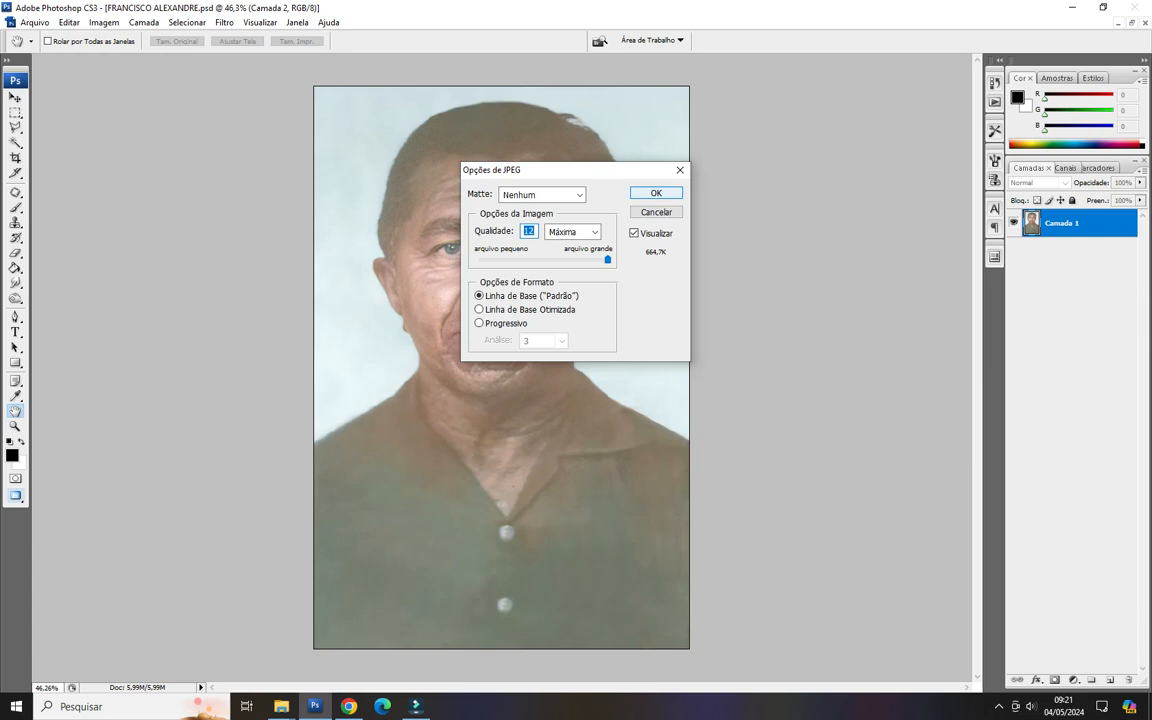
key("Return")
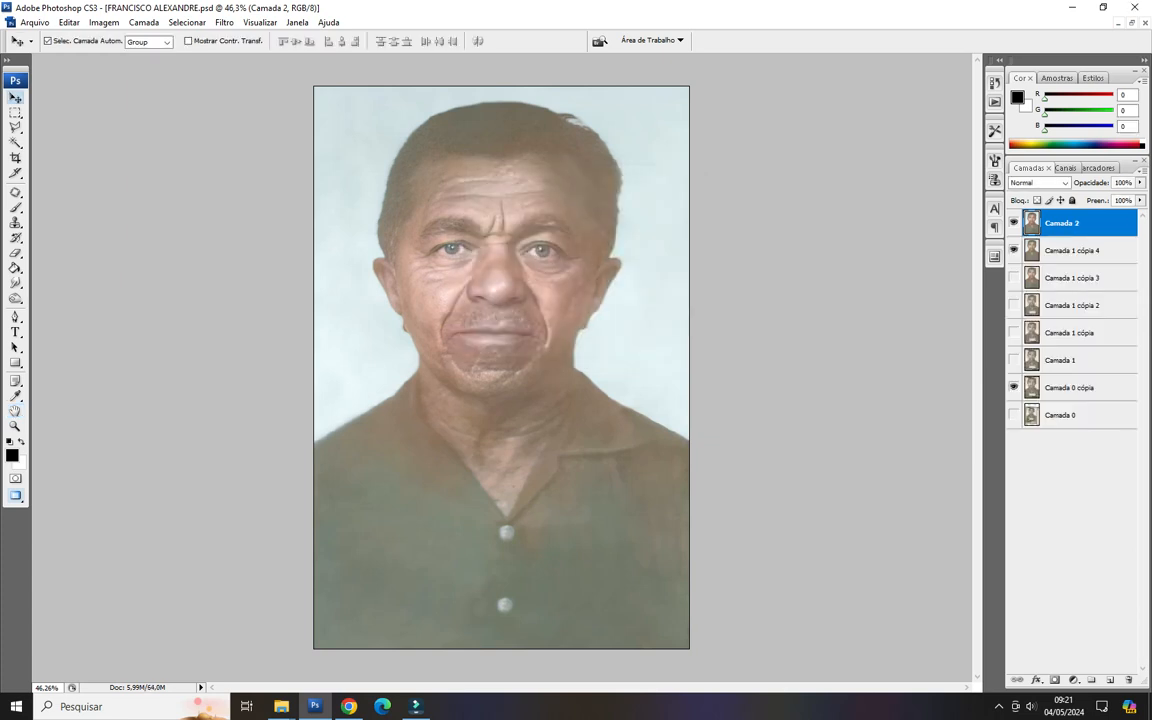
Close the portrait PSD, saving its changes, and quit Photoshop.
key("ctrl+w")
key("Return")
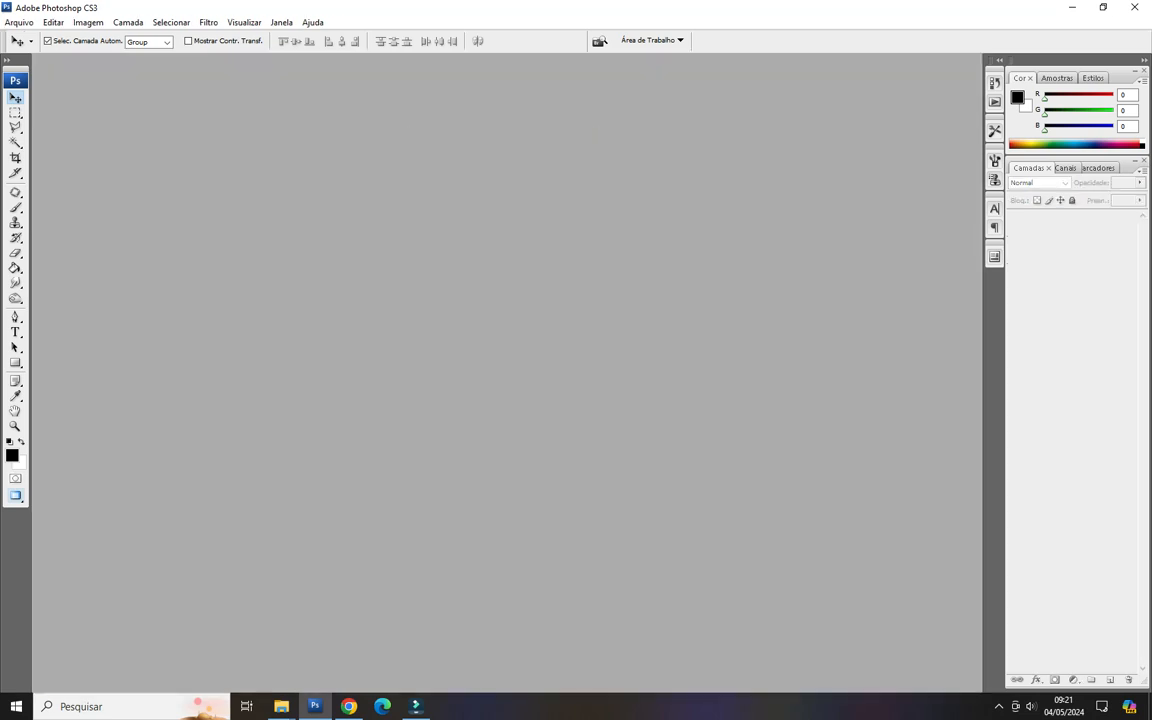
key("ctrl+q")
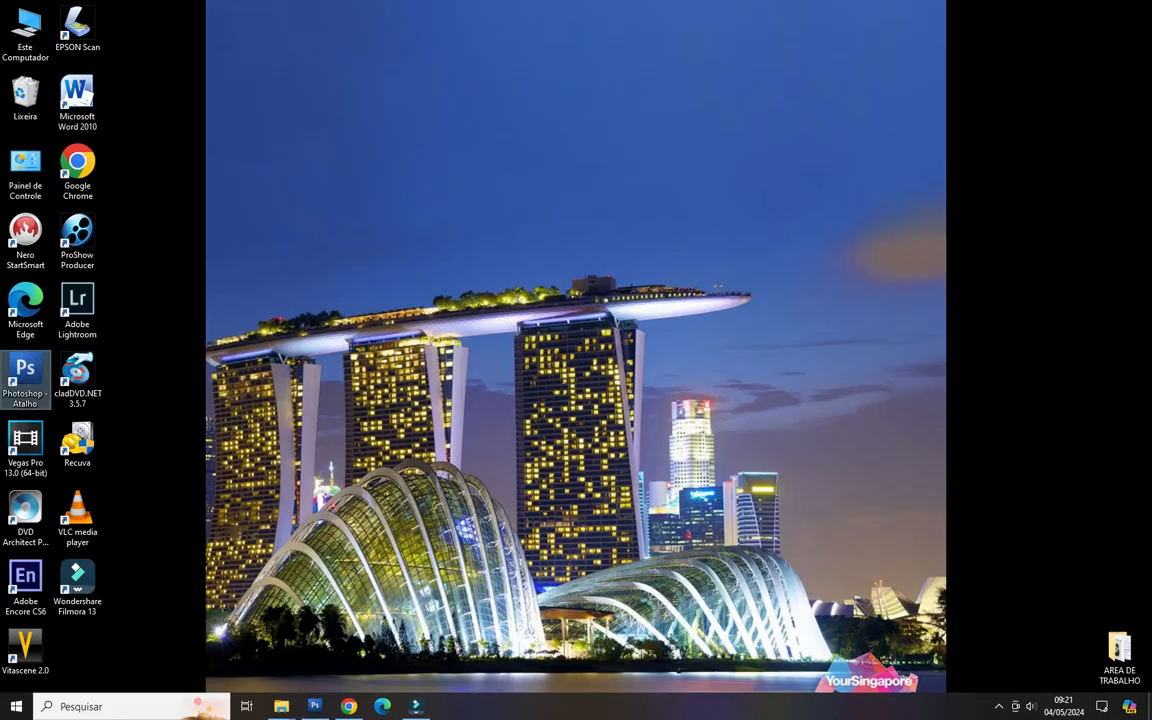